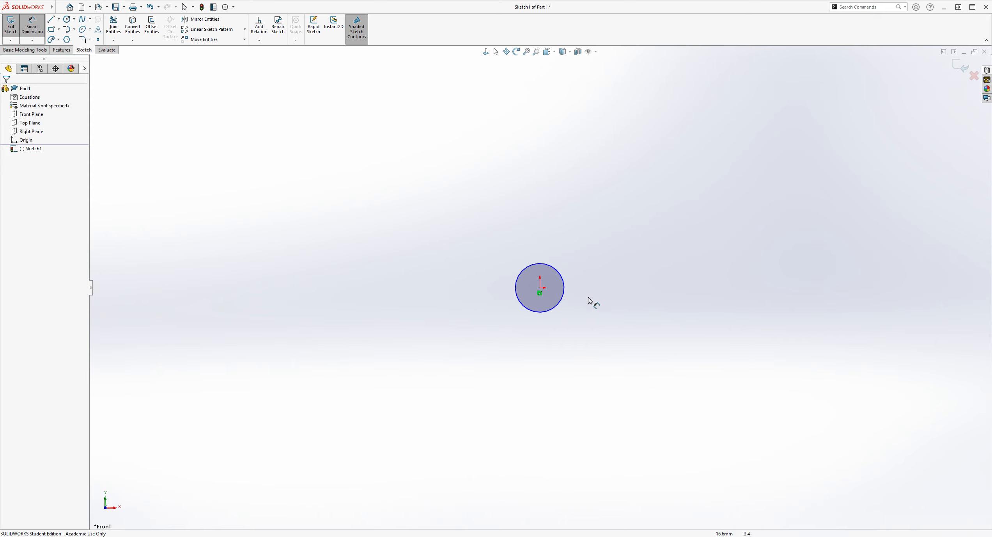
Dimension the circle at the origin with a diameter of 22 mm.
{"action": "left_click", "coordinate": [562, 299]}
{"action": "left_click", "coordinate": [634, 324]}
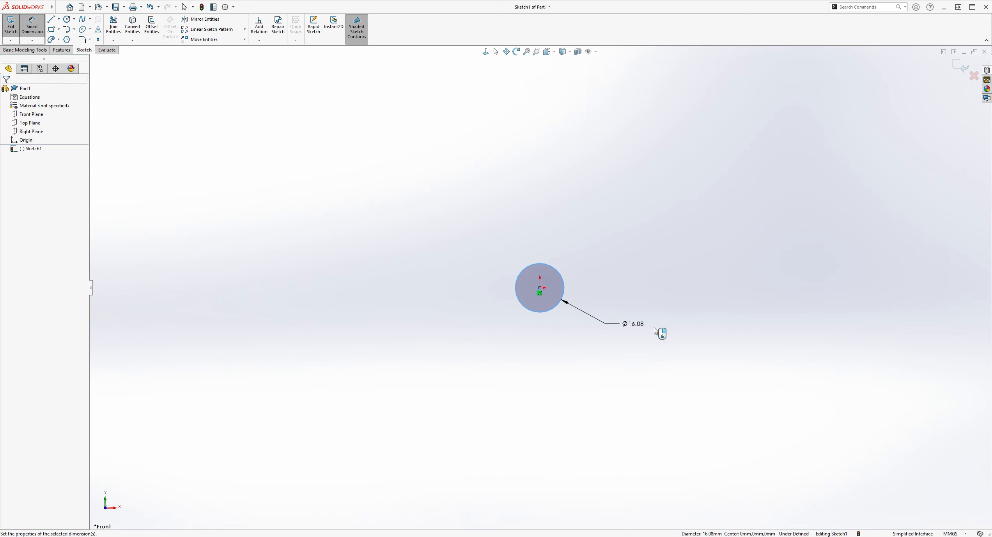
{"action": "type", "text": "22"}
{"action": "key", "text": "Return"}
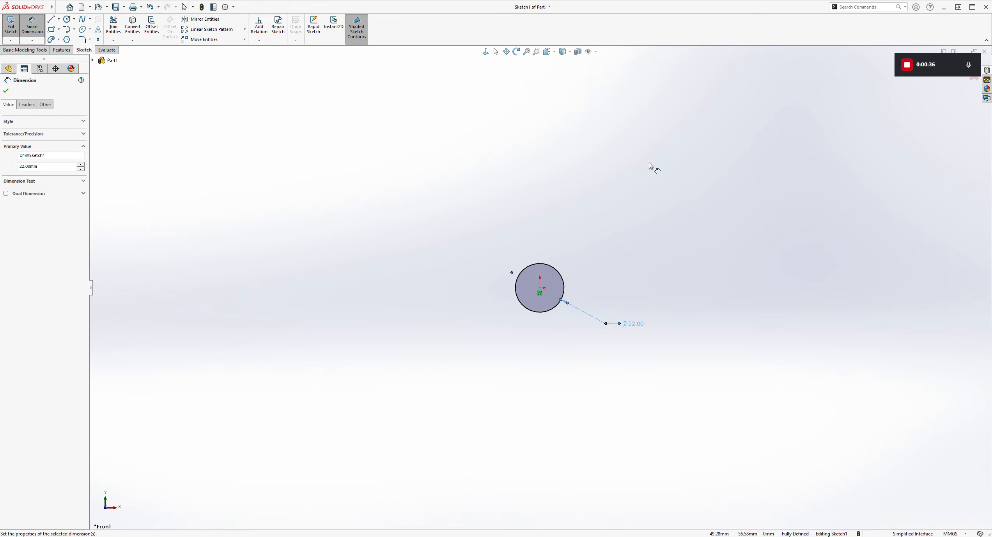
{"action": "key", "text": "Escape"}
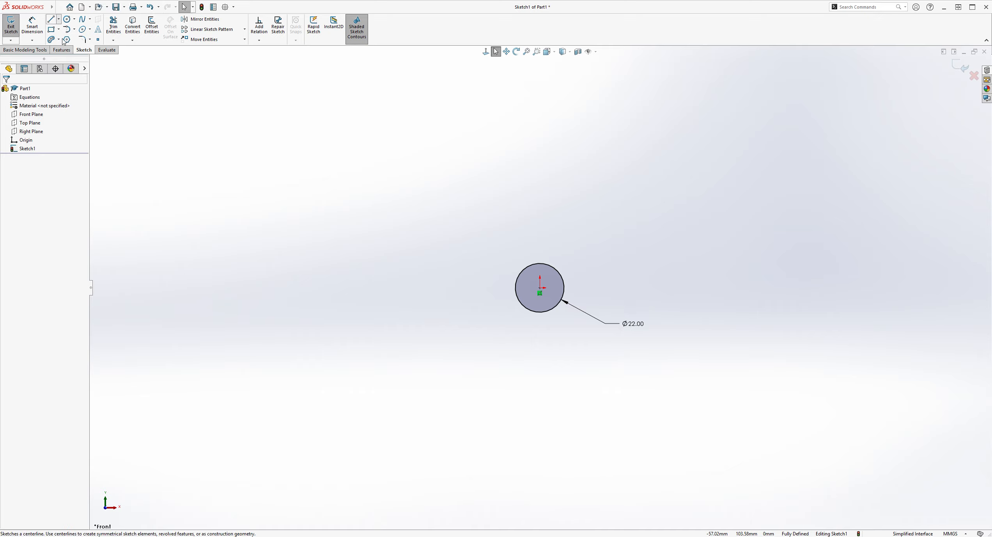
Draw a horizontal centerline about 89 mm long from the circle's centre toward the right.
{"action": "left_click", "coordinate": [51, 19]}
{"action": "left_click", "coordinate": [540, 288]}
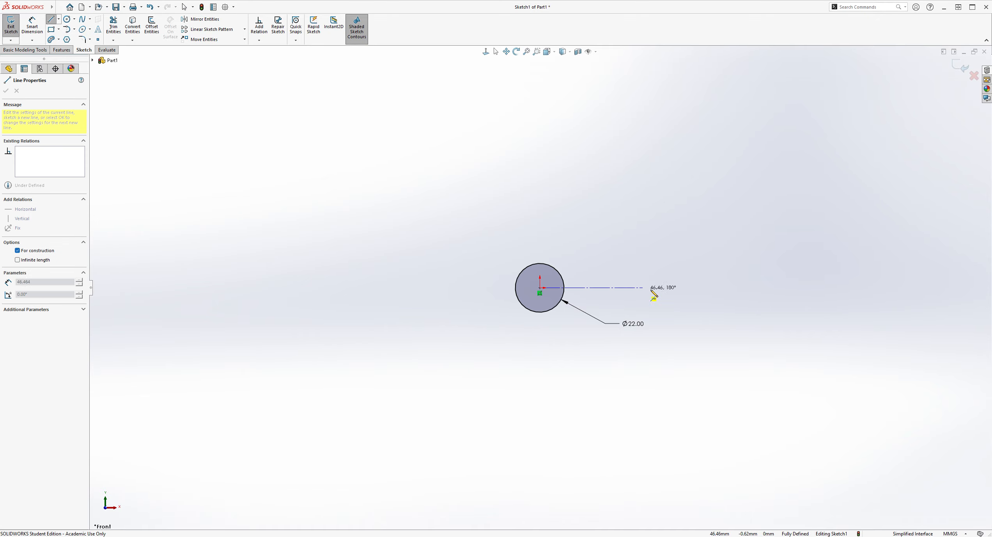
{"action": "left_click", "coordinate": [737, 287]}
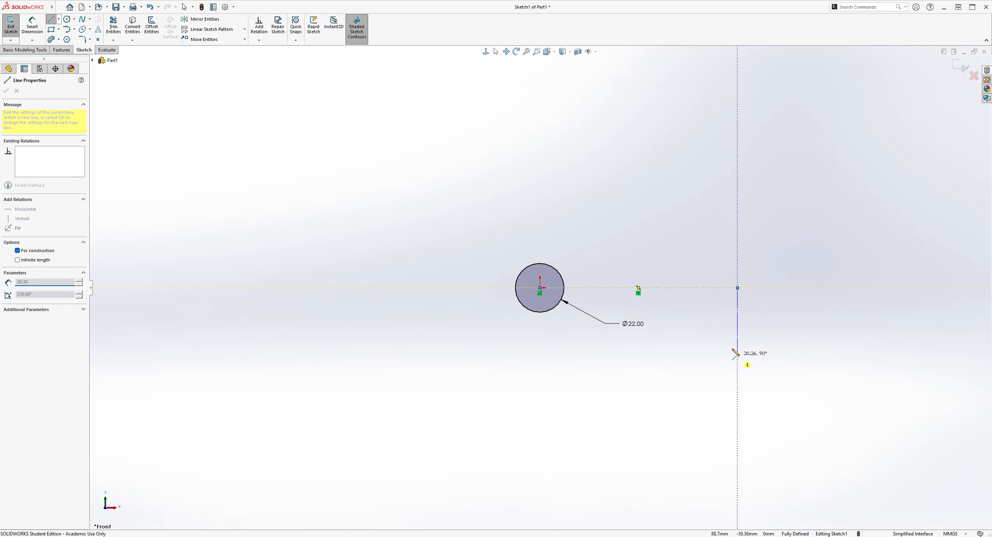
{"action": "key", "text": "Escape"}
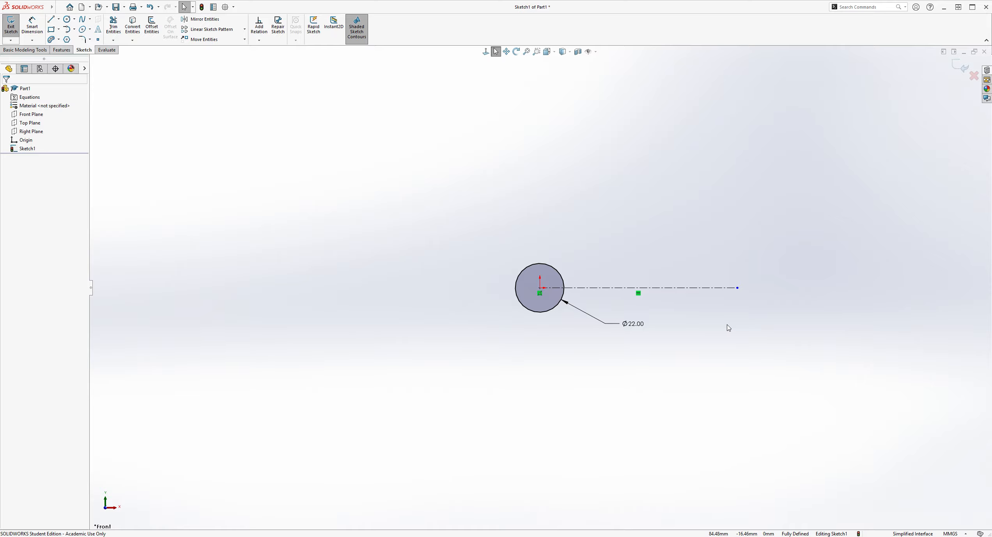
Draw a vertical centerline through the circle's centre, extending well above and below it, and lengthen its upper end slightly.
{"action": "scroll", "coordinate": [758, 295], "scroll_direction": "up", "scroll_amount": 1}
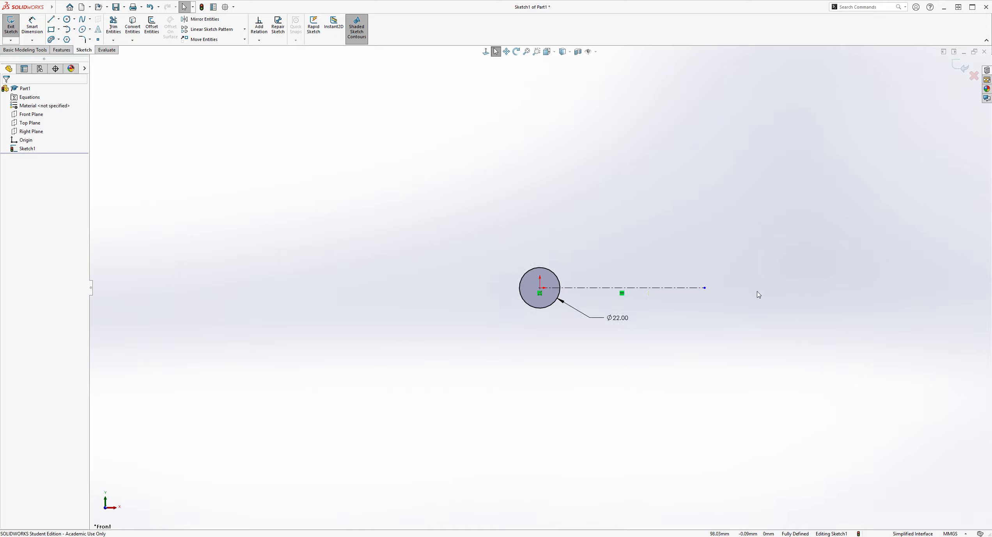
{"action": "scroll", "coordinate": [841, 297], "scroll_direction": "up", "scroll_amount": 2}
{"action": "scroll", "coordinate": [840, 295], "scroll_direction": "down", "scroll_amount": 2}
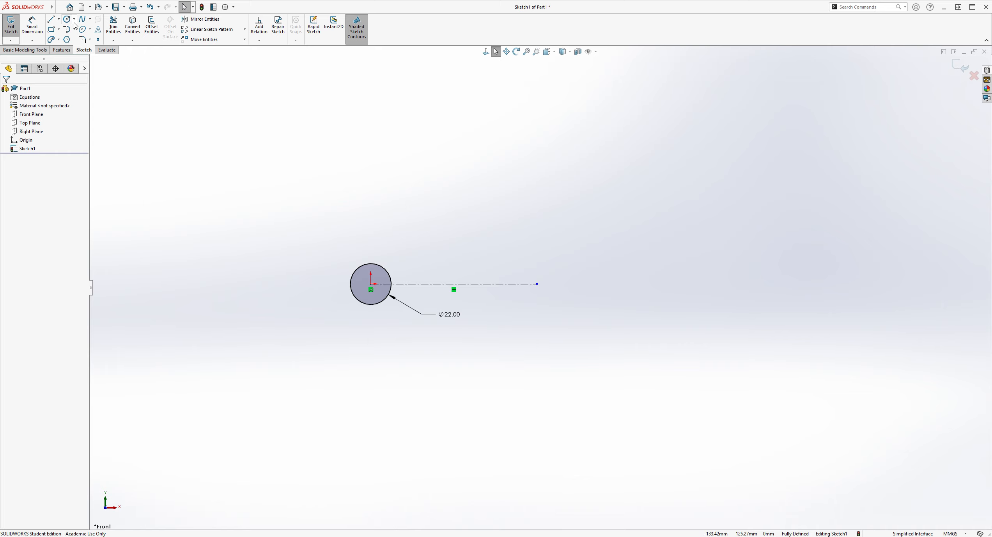
{"action": "left_click", "coordinate": [52, 19]}
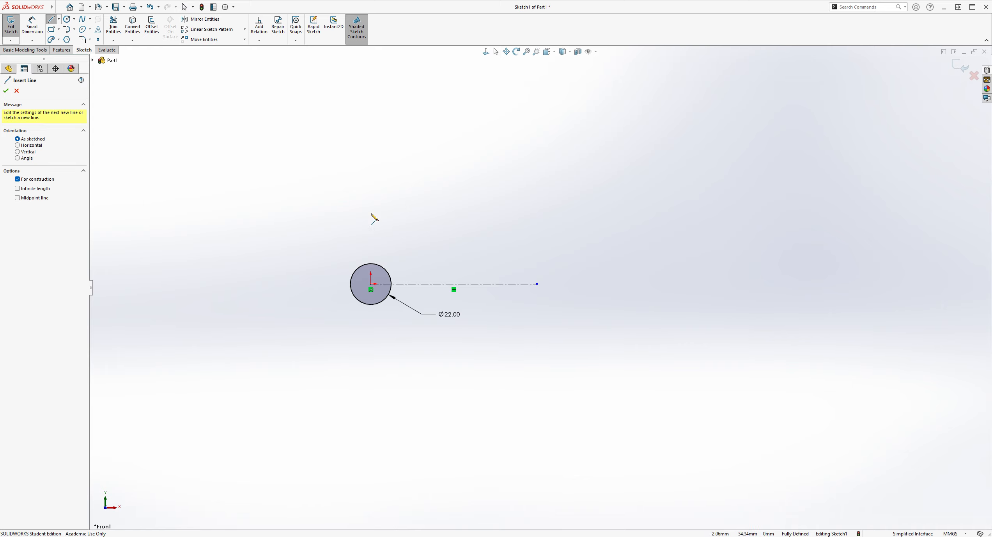
{"action": "left_click", "coordinate": [371, 164]}
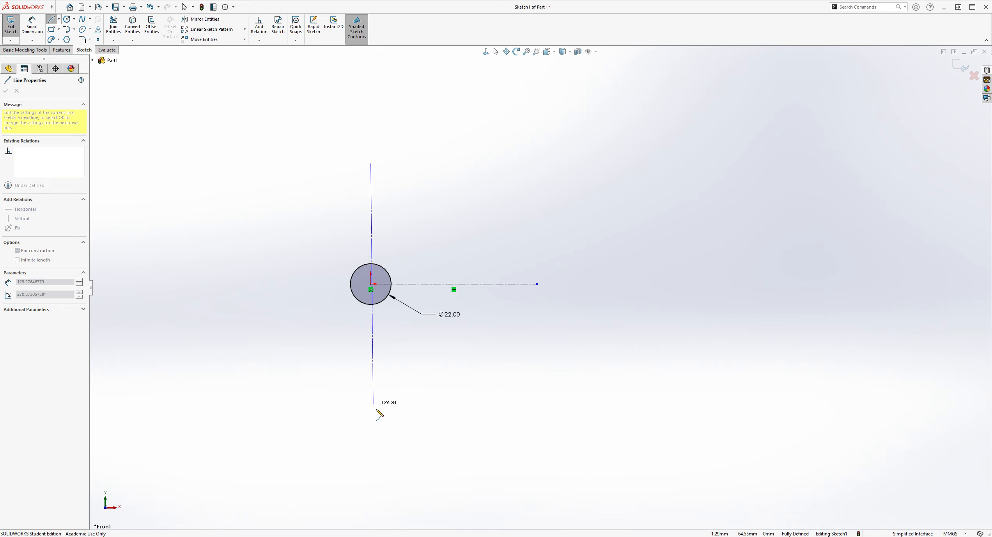
{"action": "left_click", "coordinate": [371, 447]}
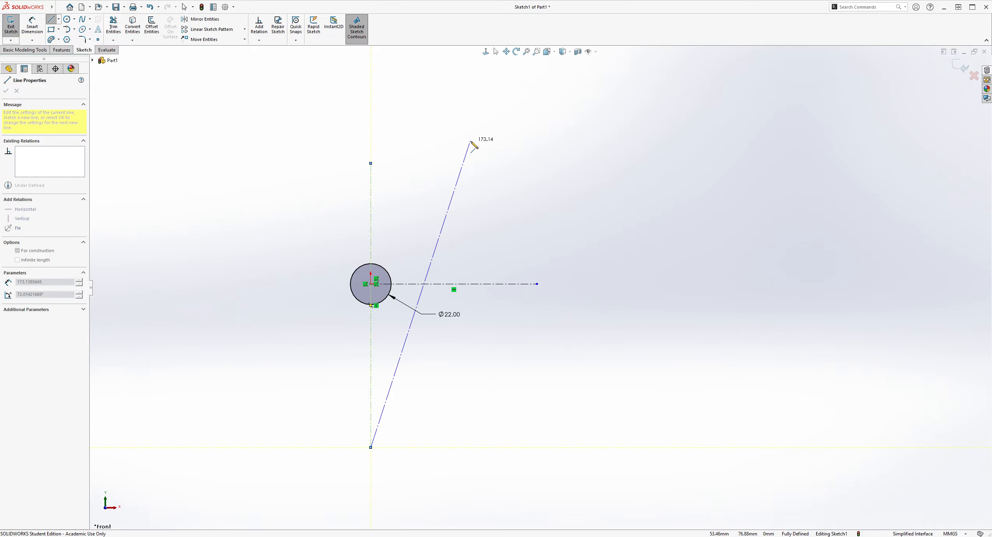
{"action": "key", "text": "Escape"}
{"action": "left_click_drag", "start_coordinate": [371, 164], "coordinate": [371, 149]}
{"action": "left_click", "coordinate": [492, 230]}
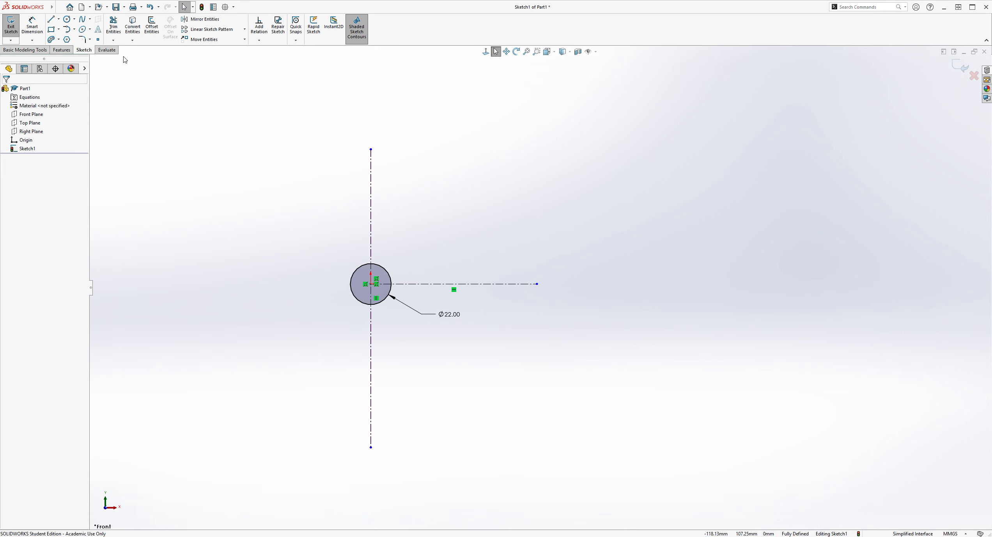
Draw a horizontal line about 35 mm long above the circle, ending on the vertical centerline from the left.
{"action": "left_click", "coordinate": [55, 22]}
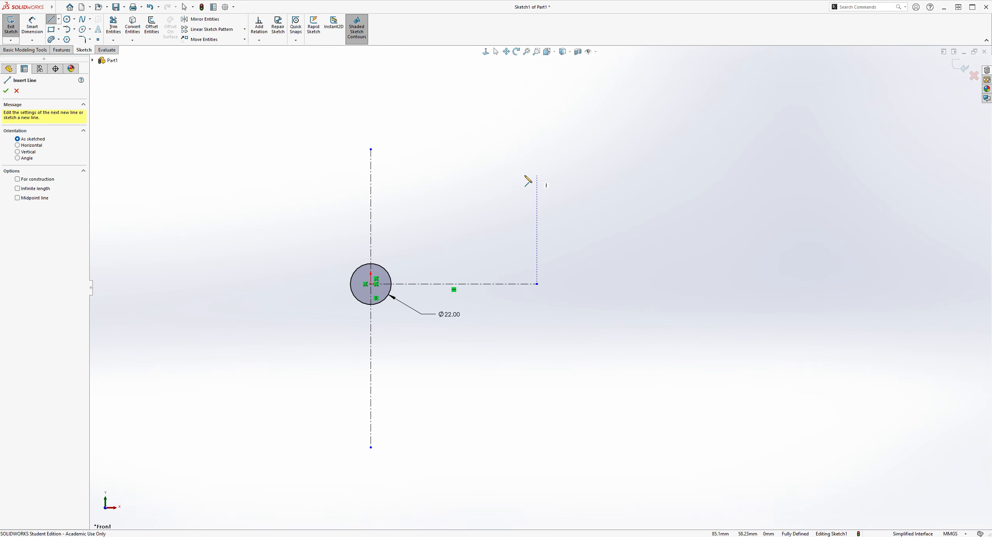
{"action": "left_click", "coordinate": [306, 172]}
{"action": "left_click", "coordinate": [371, 172]}
{"action": "key", "text": "Escape"}
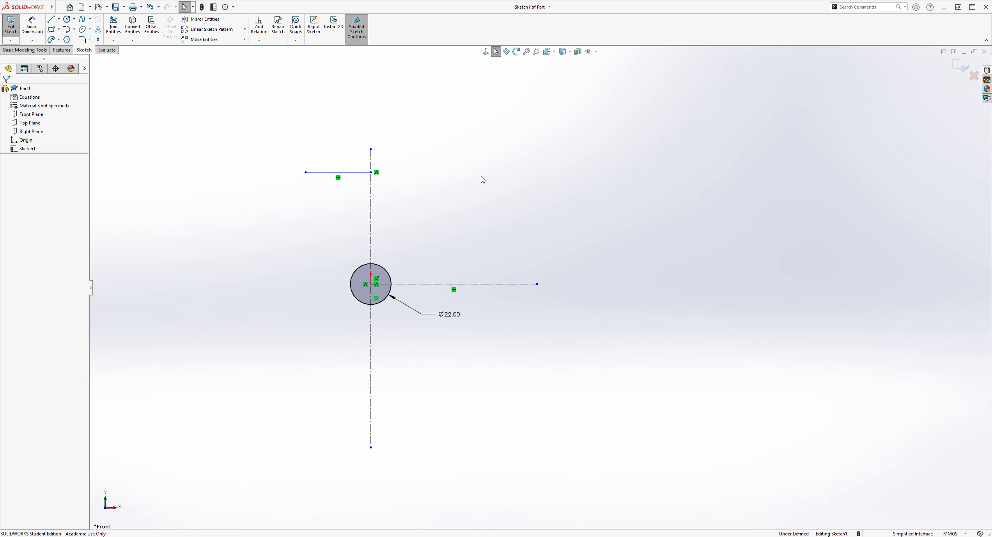
Mirror the short horizontal line about the horizontal centerline, keeping the original.
{"action": "left_click", "coordinate": [200, 19]}
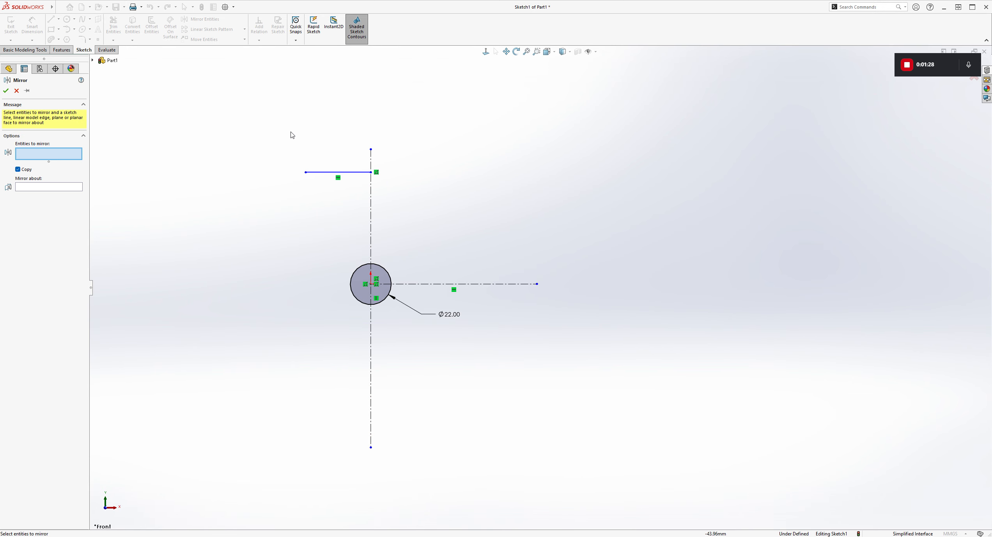
{"action": "left_click", "coordinate": [317, 172]}
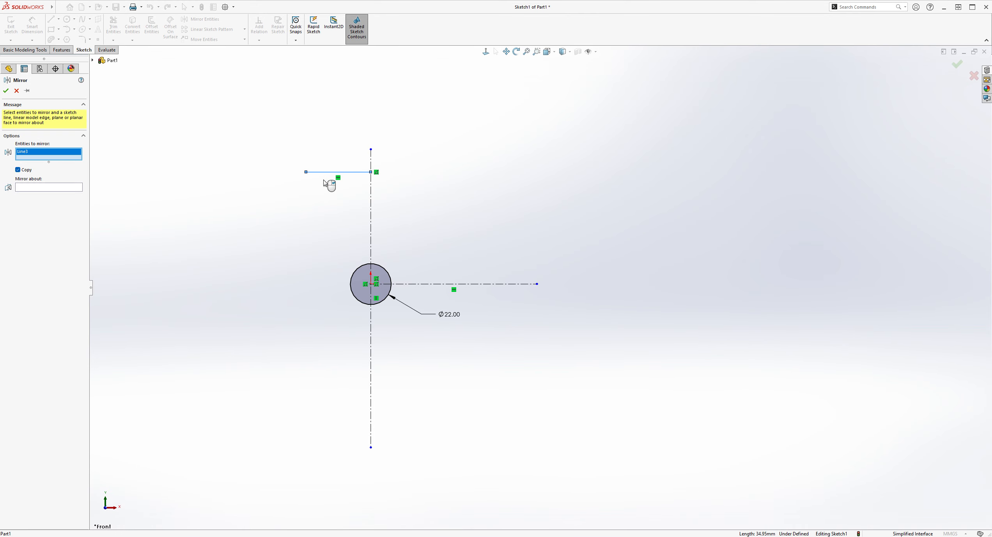
{"action": "left_click", "coordinate": [39, 188]}
{"action": "left_click", "coordinate": [486, 284]}
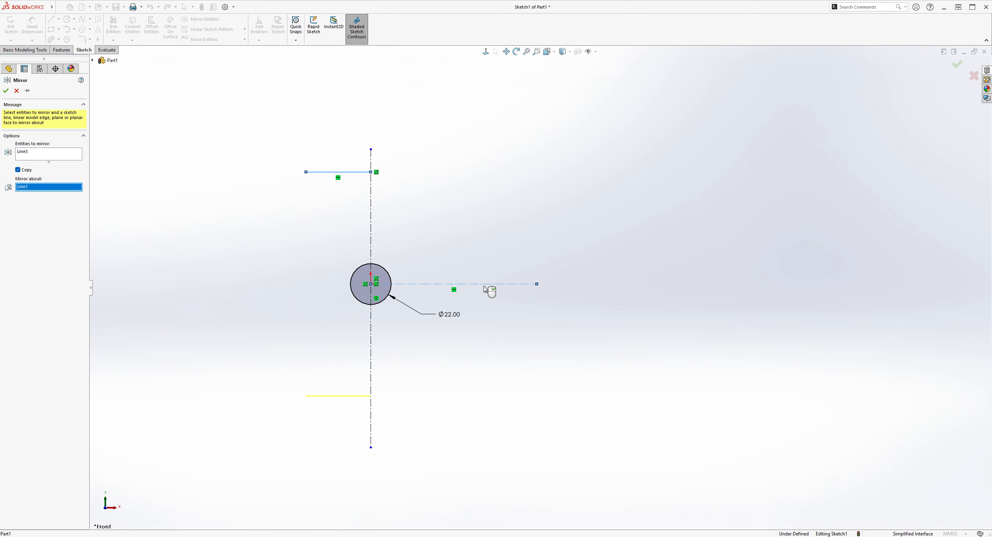
{"action": "left_click", "coordinate": [5, 90]}
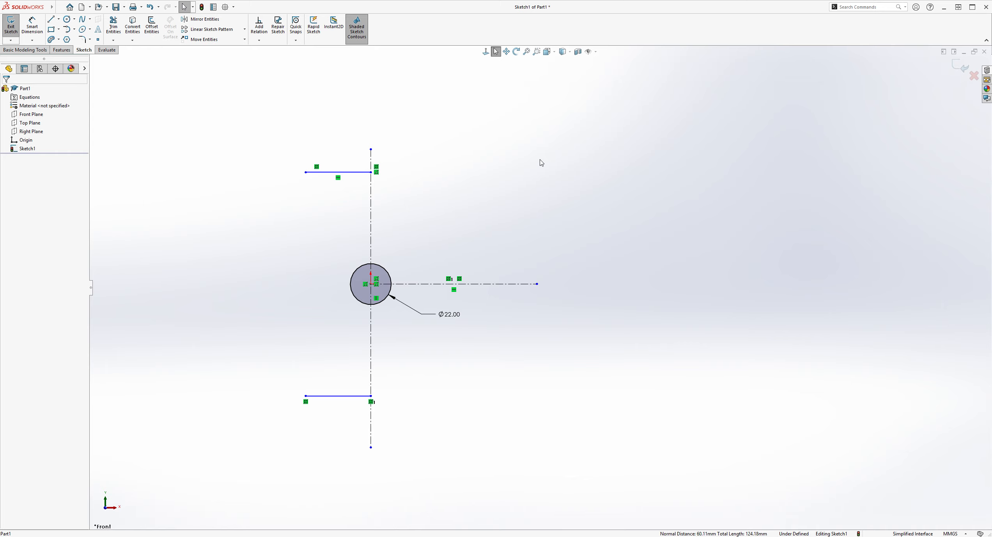
Connect the left ends of the upper and lower horizontal lines with a vertical line.
{"action": "left_click", "coordinate": [50, 19]}
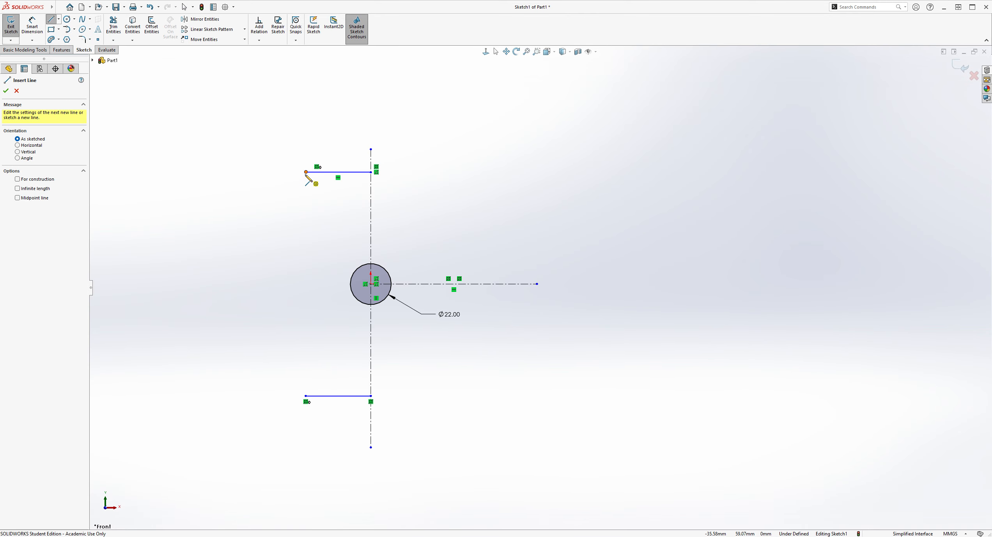
{"action": "left_click", "coordinate": [306, 172]}
{"action": "left_click", "coordinate": [305, 395]}
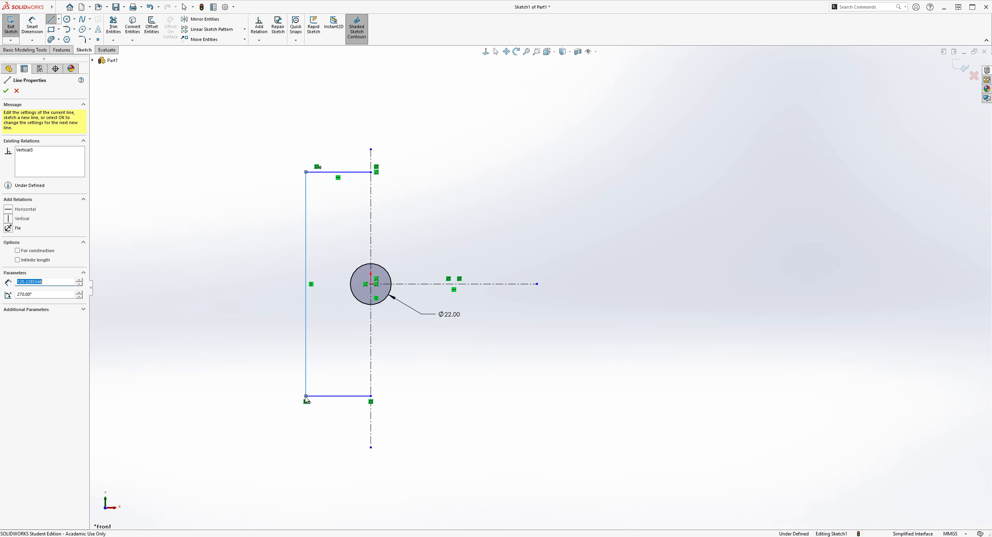
{"action": "key", "text": "Escape"}
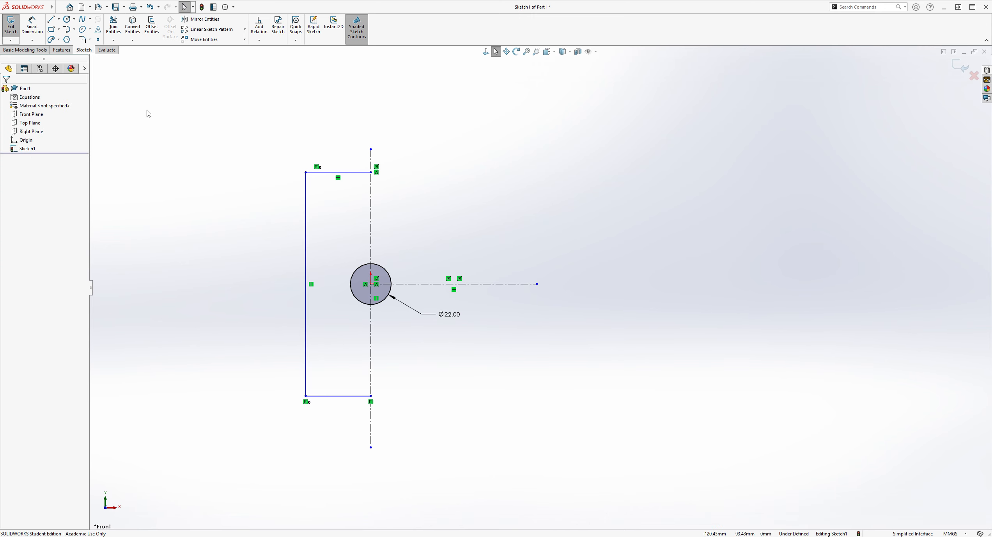
Draw a separate vertical line about 56 mm long beyond the right end of the horizontal centerline.
{"action": "left_click", "coordinate": [50, 19]}
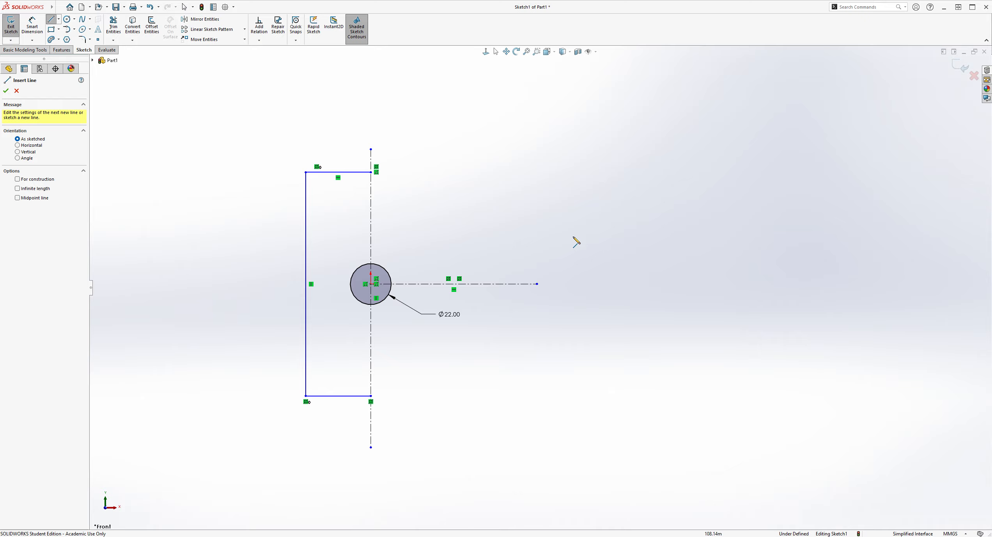
{"action": "left_click", "coordinate": [592, 231]}
{"action": "left_click", "coordinate": [592, 336]}
{"action": "key", "text": "Escape"}
Make the midpoint of the right-hand vertical line coincident with the horizontal centerline.
{"action": "scroll", "coordinate": [632, 276], "scroll_direction": "down", "scroll_amount": 2}
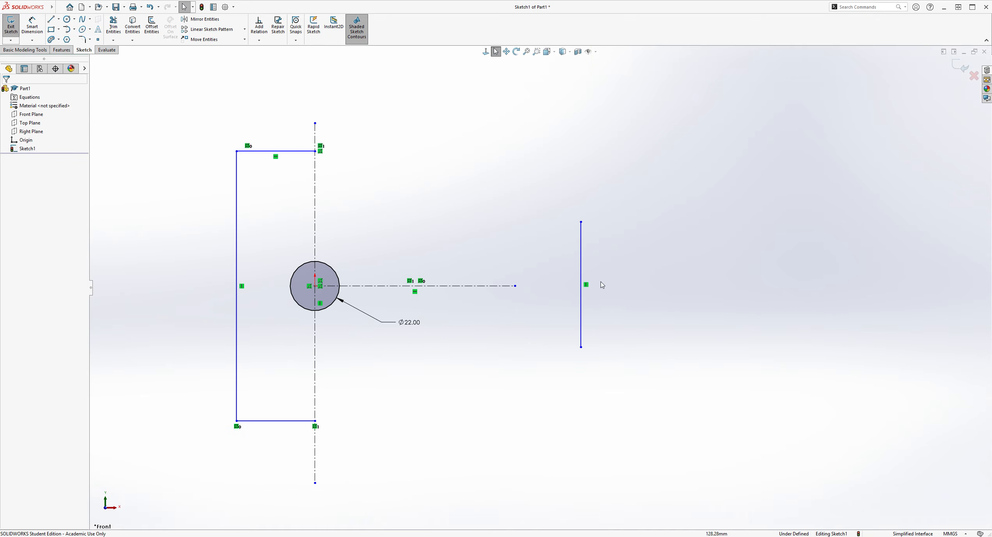
{"action": "left_click", "coordinate": [581, 288]}
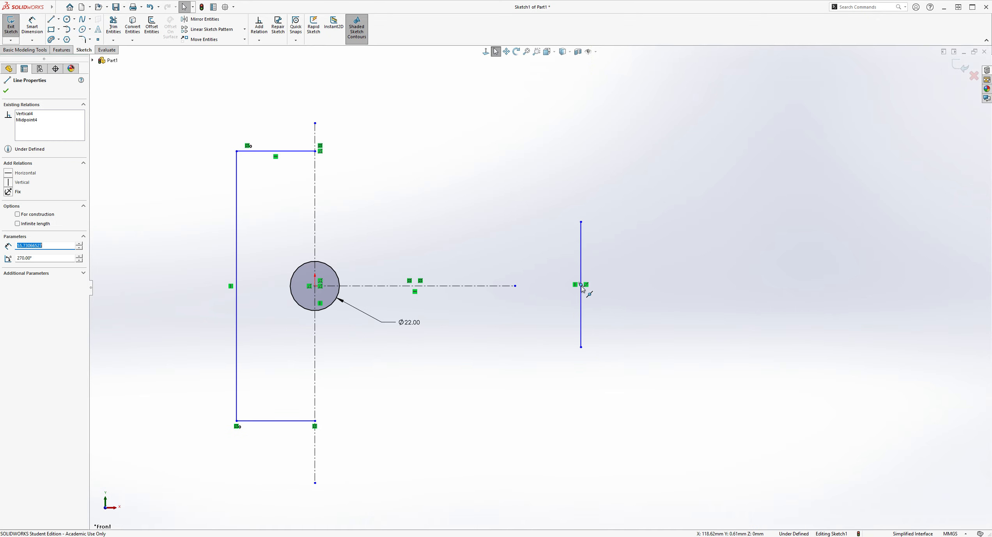
{"action": "left_click", "coordinate": [503, 286]}
{"action": "left_click", "coordinate": [26, 226]}
{"action": "left_click", "coordinate": [242, 238]}
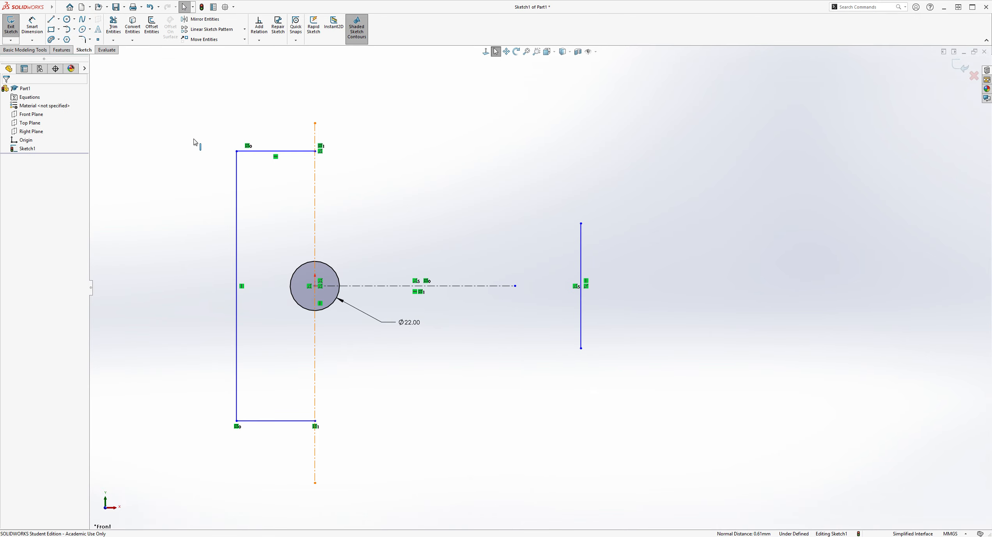
Dimension the horizontal distance from the origin to the right-hand vertical line as 35 mm.
{"action": "left_click", "coordinate": [32, 26]}
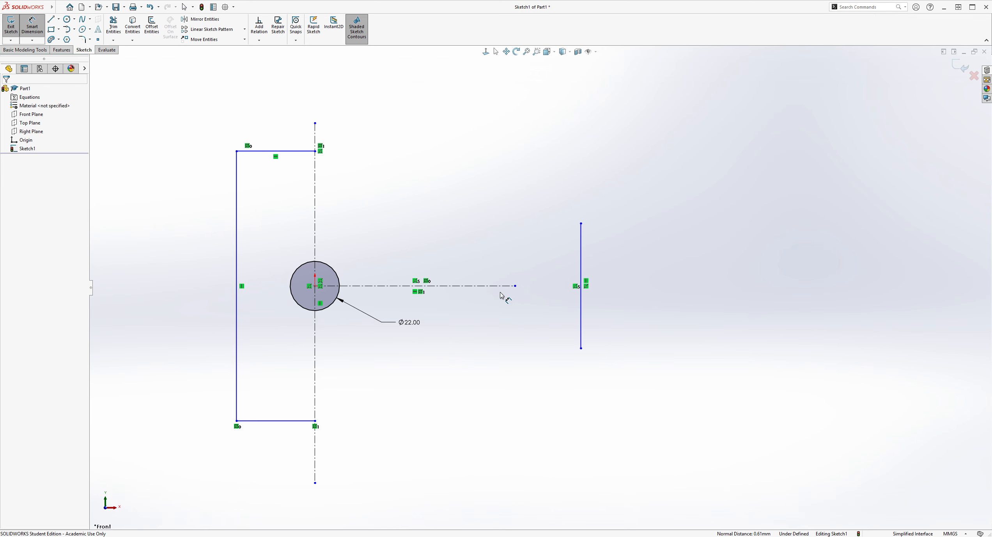
{"action": "left_click", "coordinate": [315, 286]}
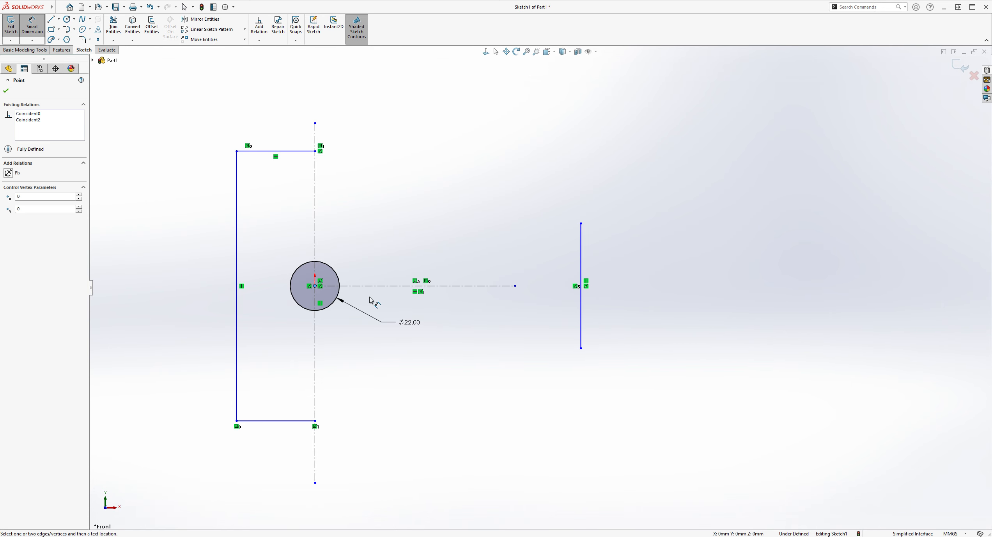
{"action": "left_click", "coordinate": [581, 312]}
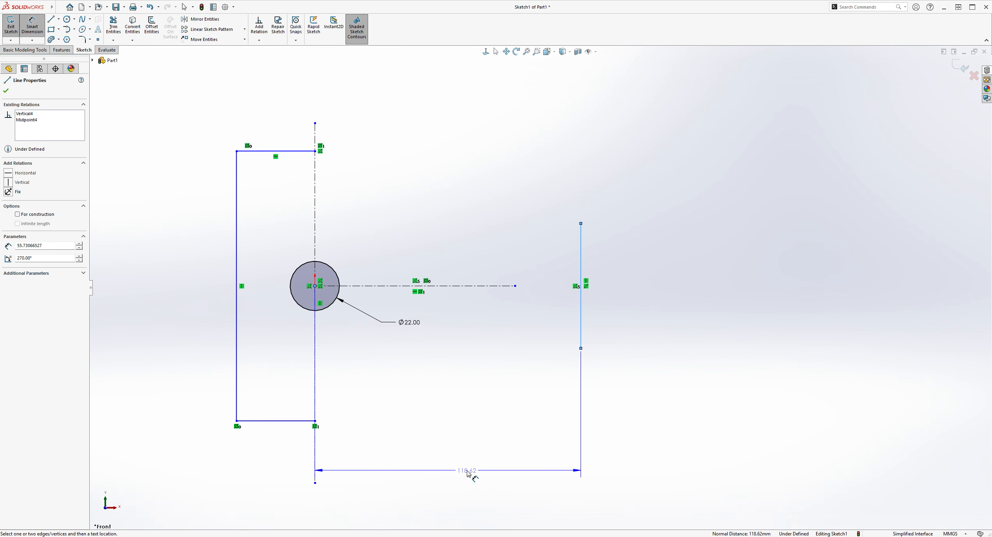
{"action": "left_click", "coordinate": [468, 473]}
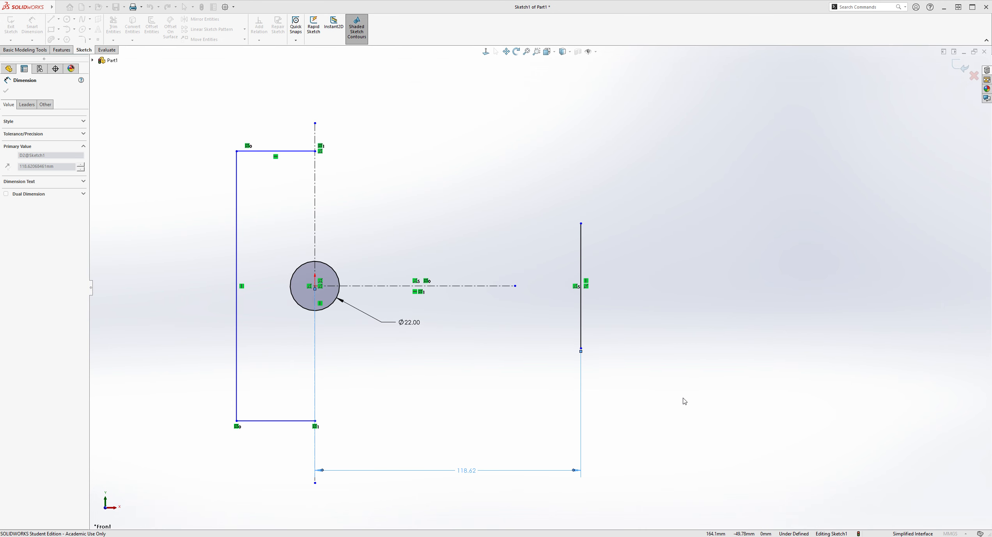
{"action": "type", "text": "35"}
{"action": "key", "text": "Return"}
{"action": "key", "text": "Escape"}
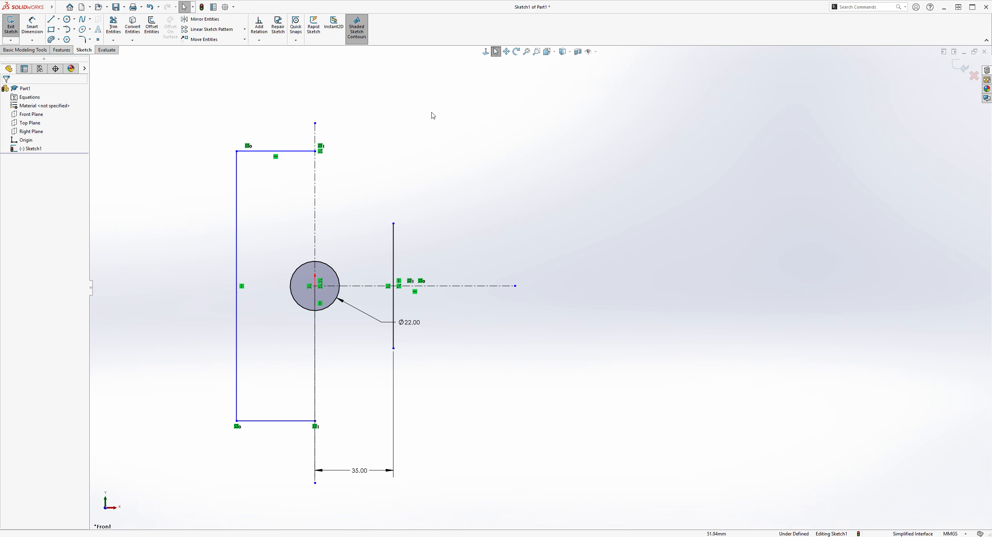
Draw a tangent arc from the right end of the upper horizontal line to the top of the right-hand vertical line.
{"action": "scroll", "coordinate": [473, 230], "scroll_direction": "up", "scroll_amount": 2}
{"action": "scroll", "coordinate": [471, 244], "scroll_direction": "down", "scroll_amount": 1}
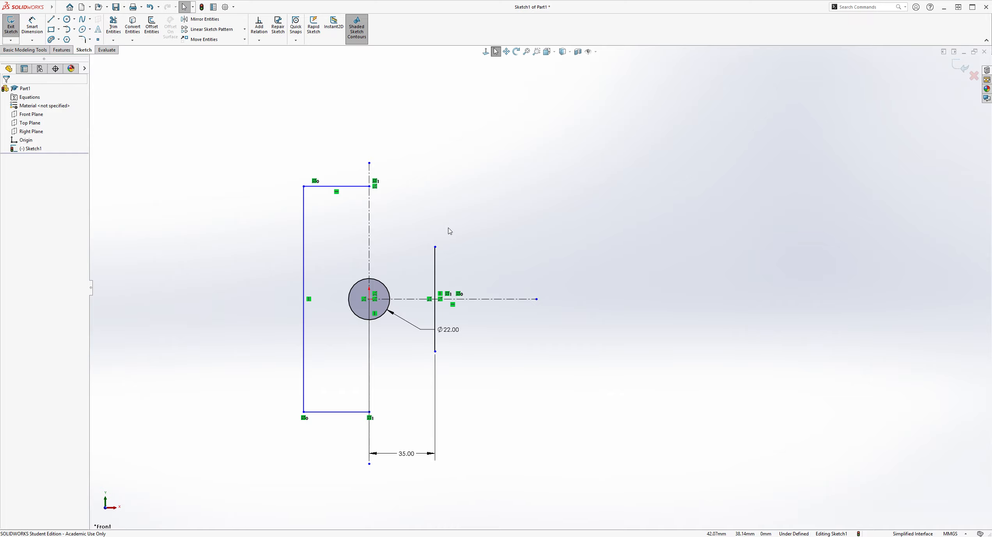
{"action": "left_click", "coordinate": [67, 29]}
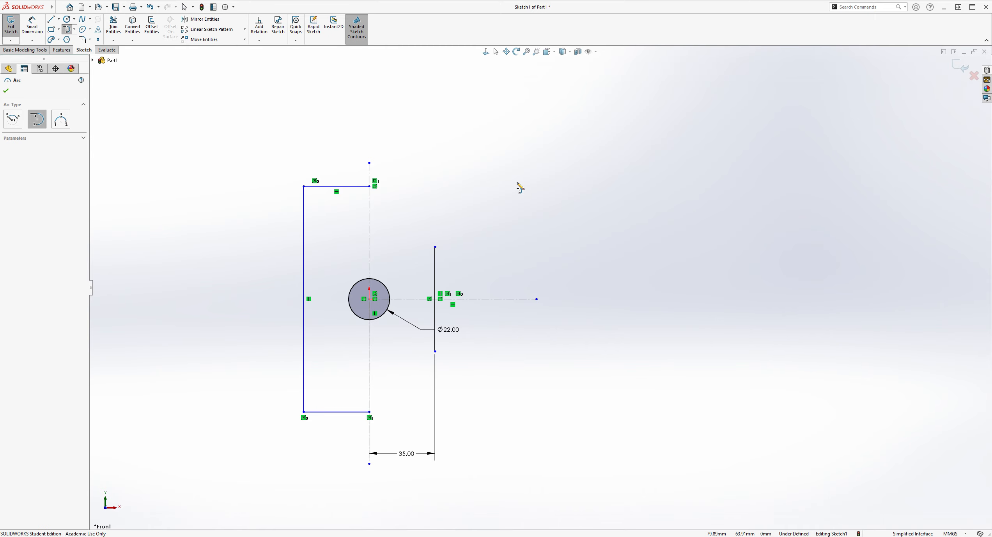
{"action": "scroll", "coordinate": [462, 196], "scroll_direction": "down", "scroll_amount": 2}
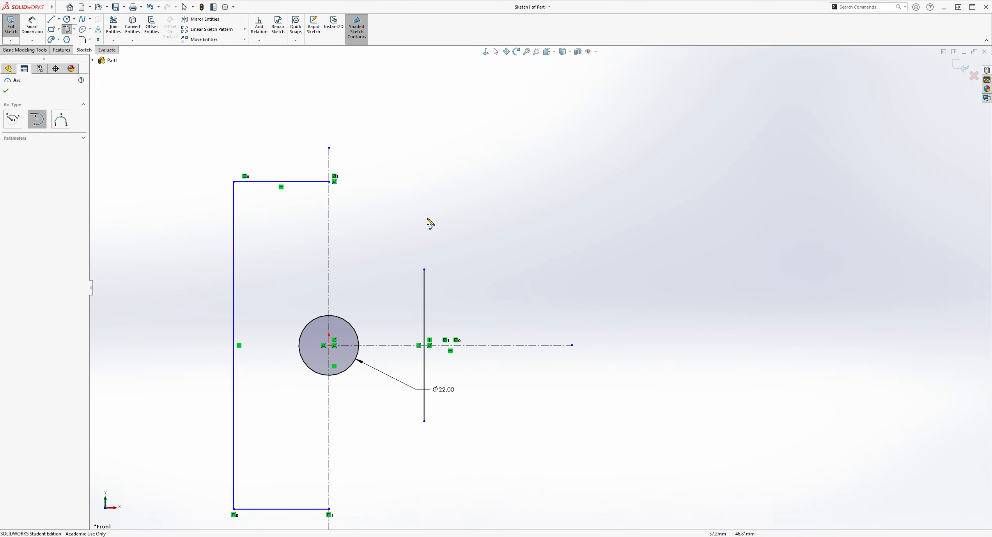
{"action": "left_click", "coordinate": [329, 181]}
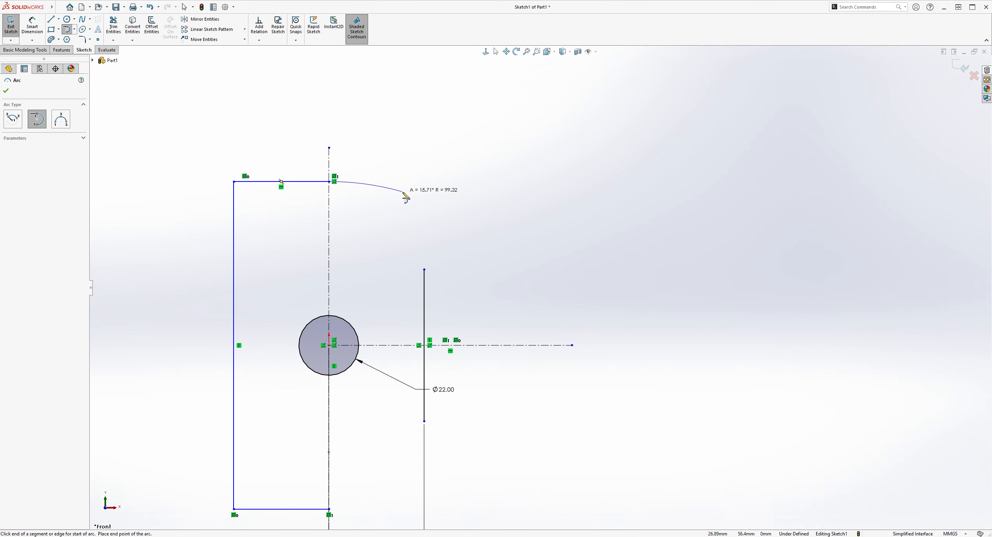
{"action": "left_click", "coordinate": [425, 270]}
{"action": "key", "text": "Escape"}
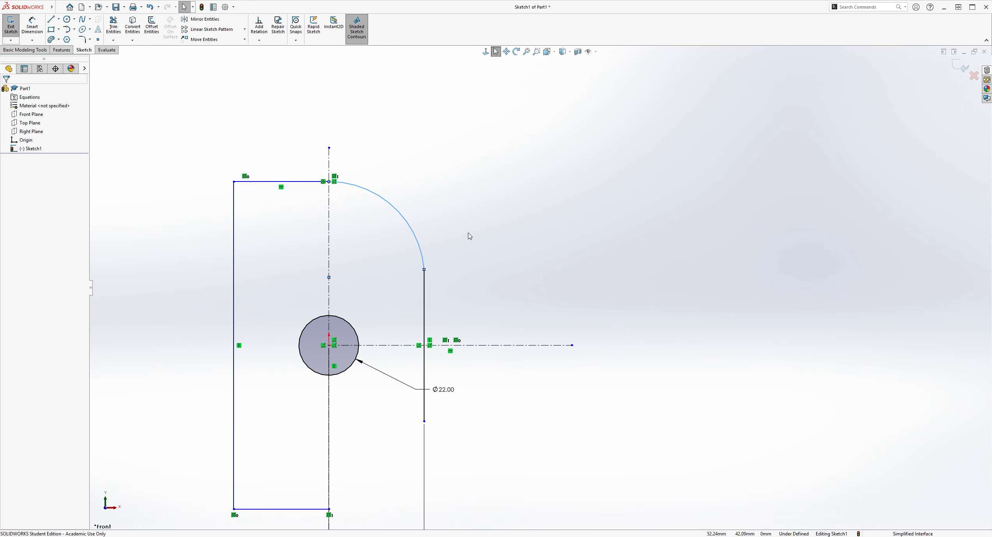
Mirror the upper tangent arc about the horizontal centerline, keeping the original arc.
{"action": "scroll", "coordinate": [464, 238], "scroll_direction": "down", "scroll_amount": 1}
{"action": "left_click", "coordinate": [448, 282]}
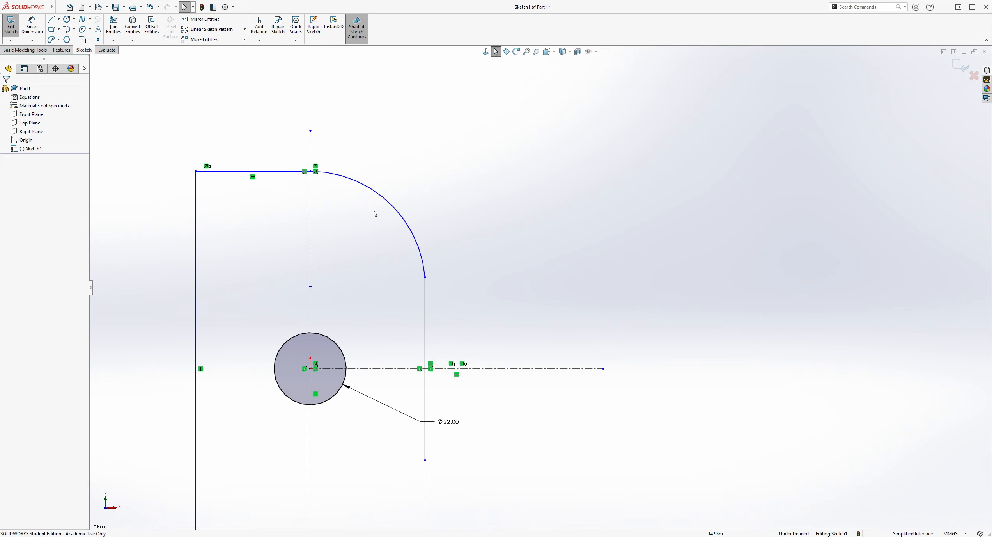
{"action": "scroll", "coordinate": [515, 285], "scroll_direction": "up", "scroll_amount": 3}
{"action": "left_click", "coordinate": [455, 246]}
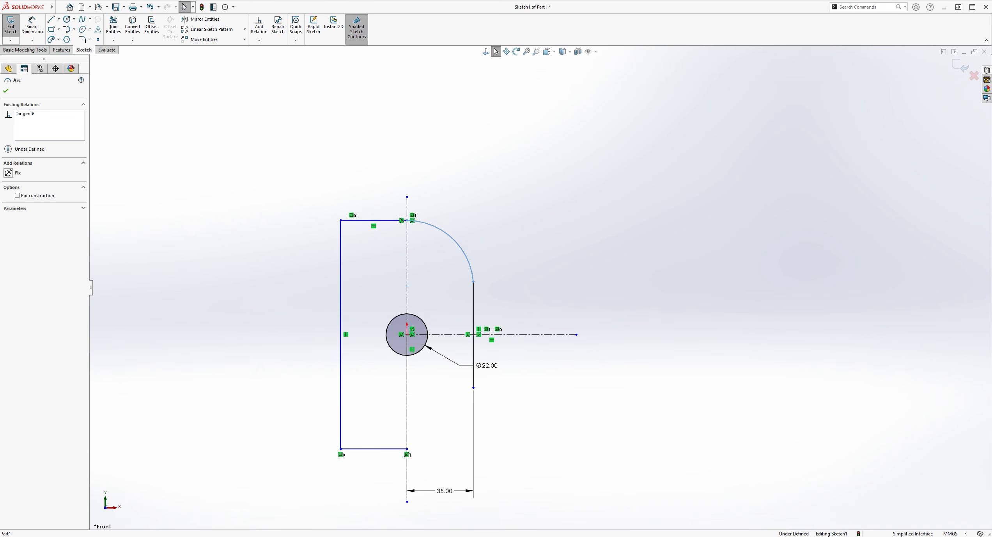
{"action": "left_click", "coordinate": [209, 19]}
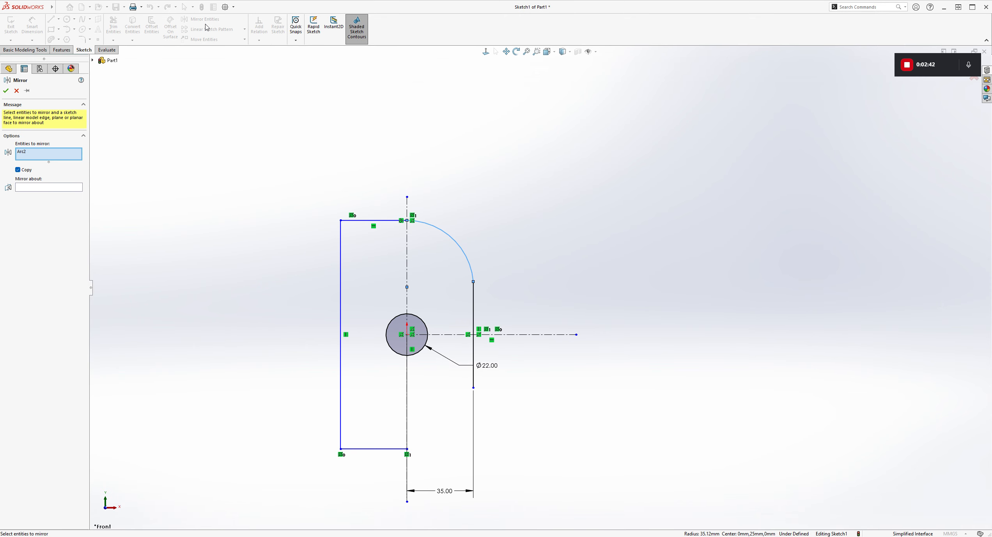
{"action": "left_click", "coordinate": [31, 187]}
{"action": "left_click", "coordinate": [530, 335]}
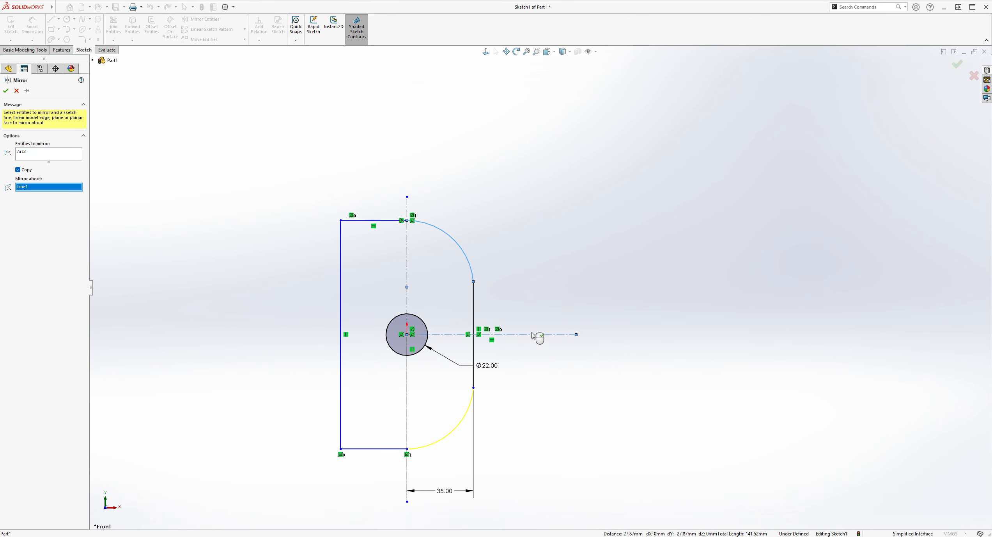
{"action": "left_click", "coordinate": [6, 91]}
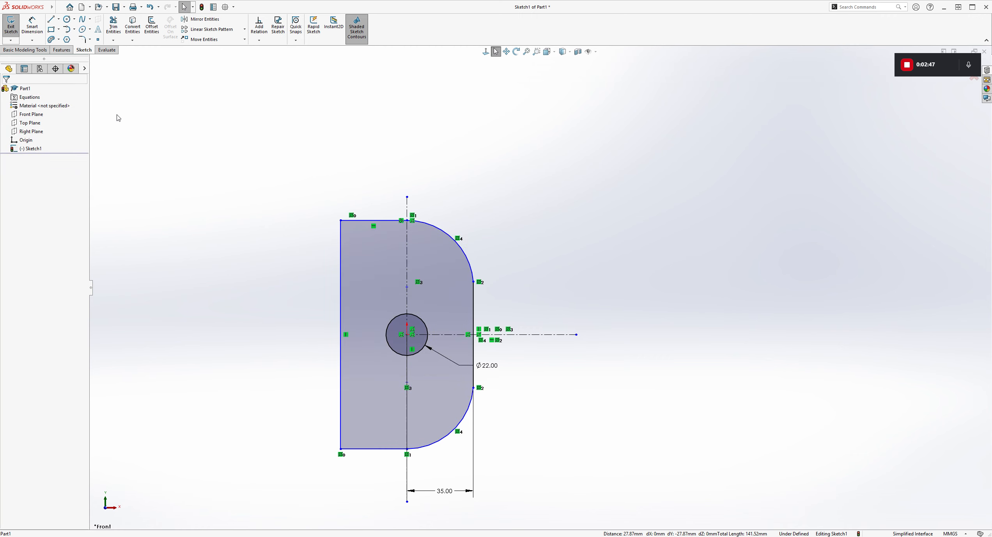
Dimension the radius of the upper arc as 44 mm.
{"action": "left_click", "coordinate": [32, 25]}
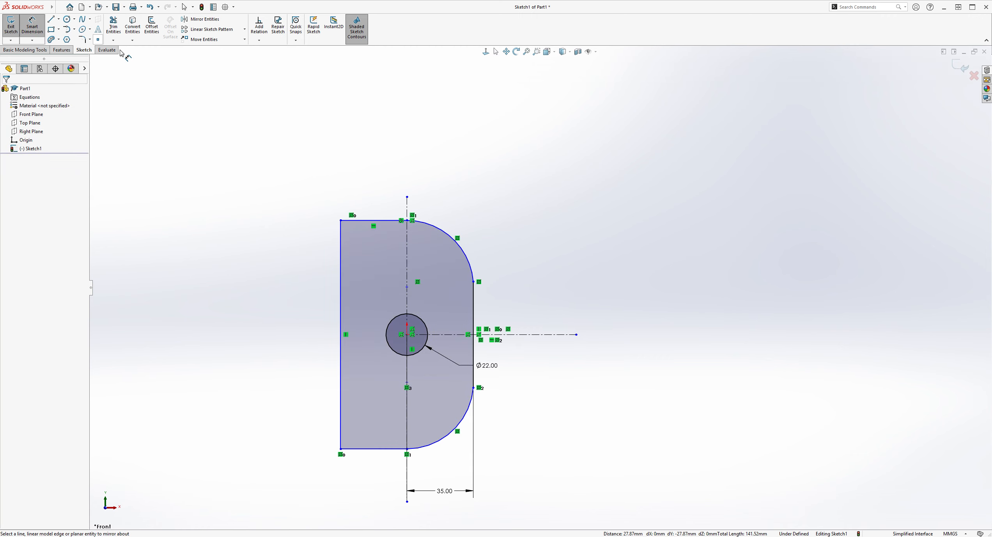
{"action": "scroll", "coordinate": [493, 248], "scroll_direction": "down", "scroll_amount": 2}
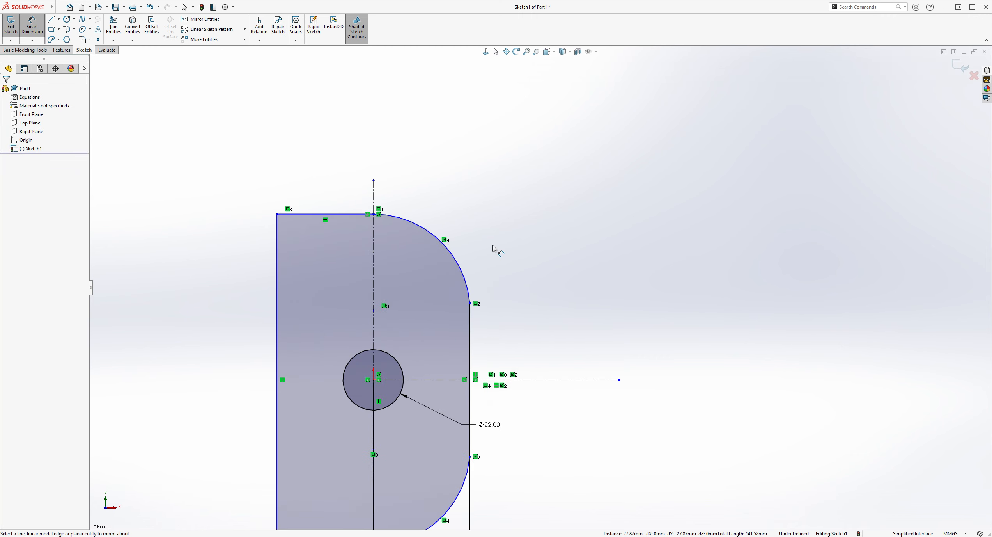
{"action": "left_click", "coordinate": [430, 235]}
{"action": "left_click", "coordinate": [500, 195]}
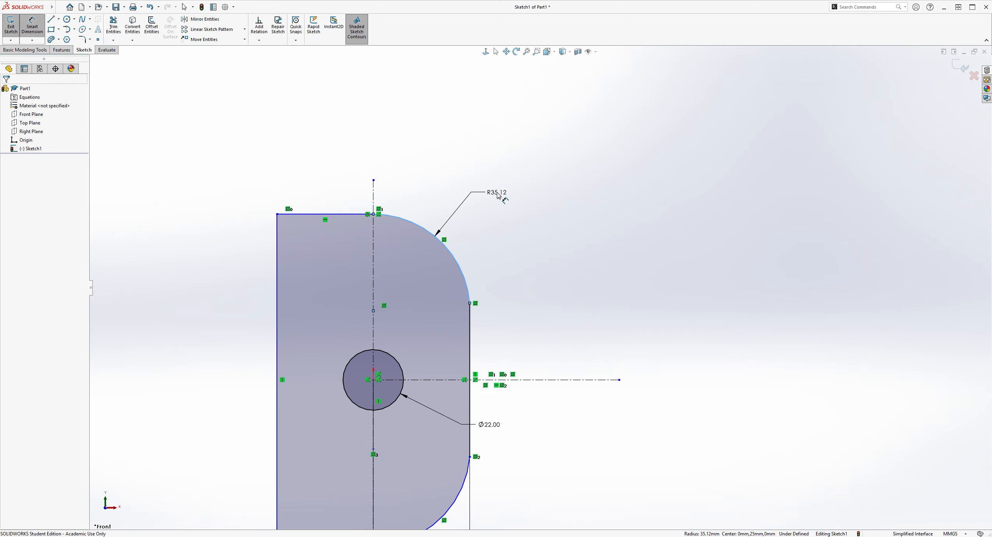
{"action": "type", "text": "44"}
{"action": "key", "text": "Return"}
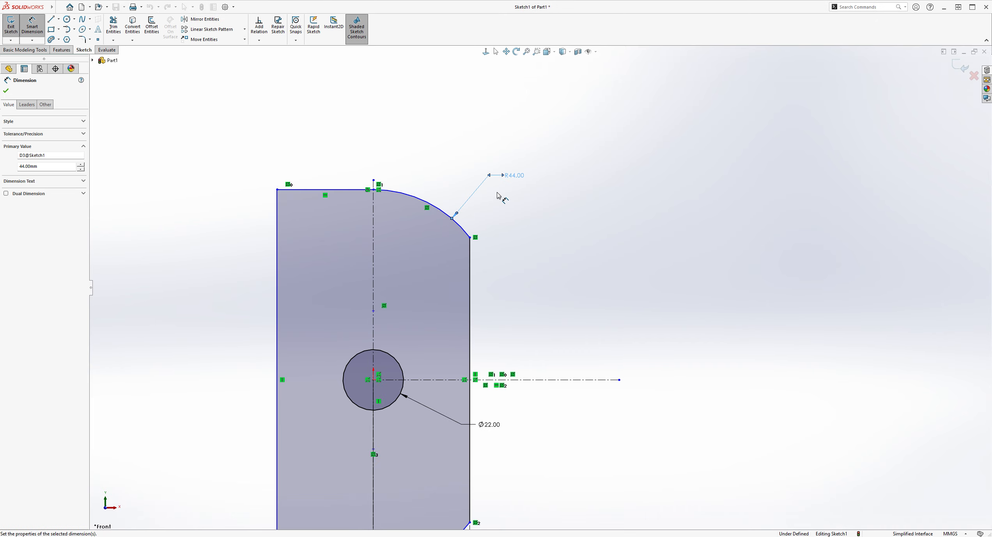
{"action": "scroll", "coordinate": [535, 290], "scroll_direction": "up", "scroll_amount": 2}
{"action": "key", "text": "Escape"}
{"action": "scroll", "coordinate": [599, 414], "scroll_direction": "up", "scroll_amount": 1}
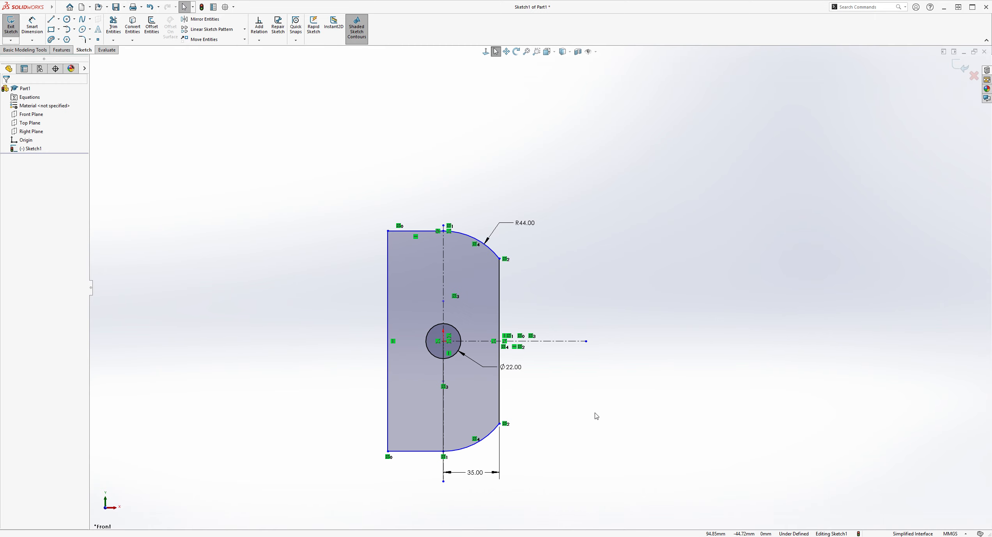
{"action": "scroll", "coordinate": [598, 421], "scroll_direction": "down", "scroll_amount": 1}
{"action": "left_click", "coordinate": [24, 31]}
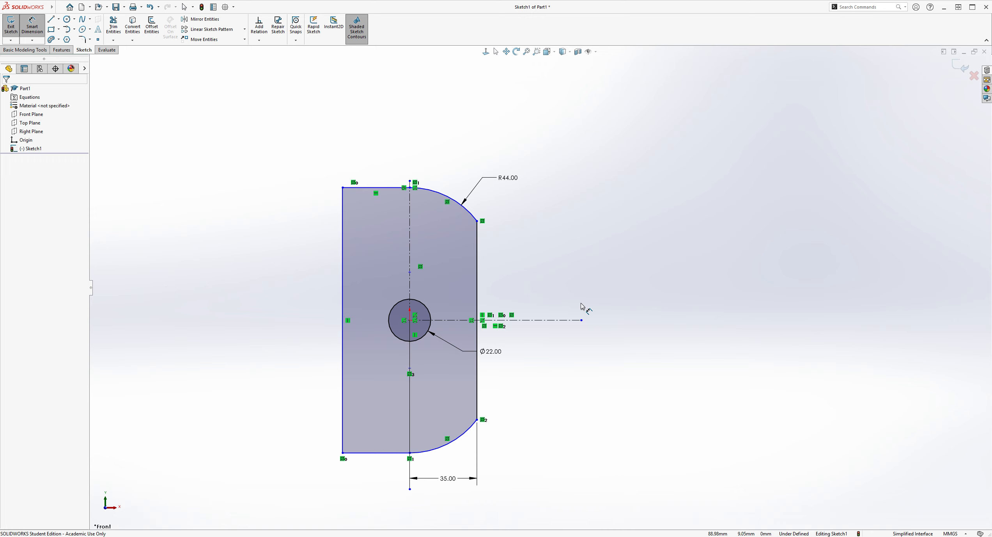
{"action": "key", "text": "Escape"}
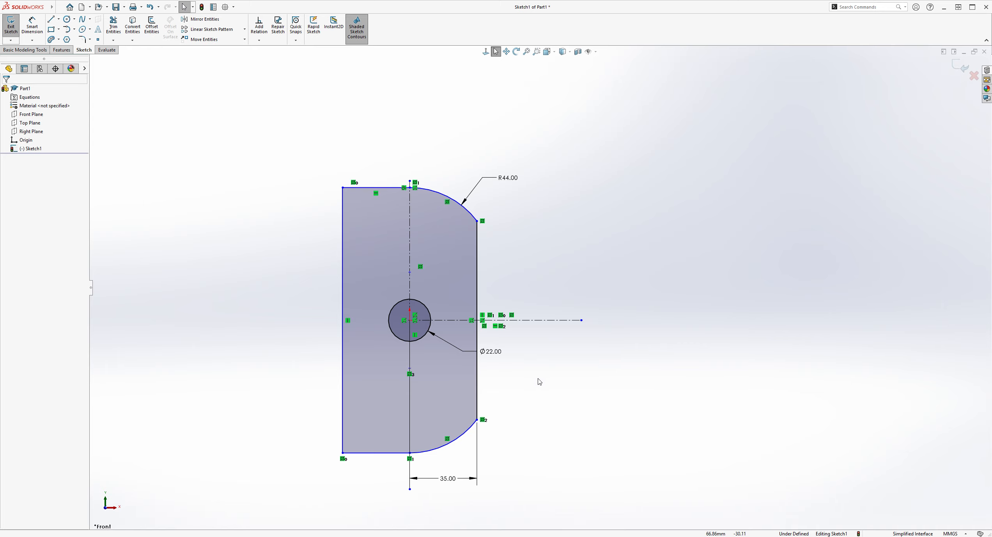
Shorten the symmetric profile by moving its lower horizontal line upward, and reposition the 35 mm dimension closer to the profile.
{"action": "left_click_drag", "start_coordinate": [392, 452], "coordinate": [385, 423]}
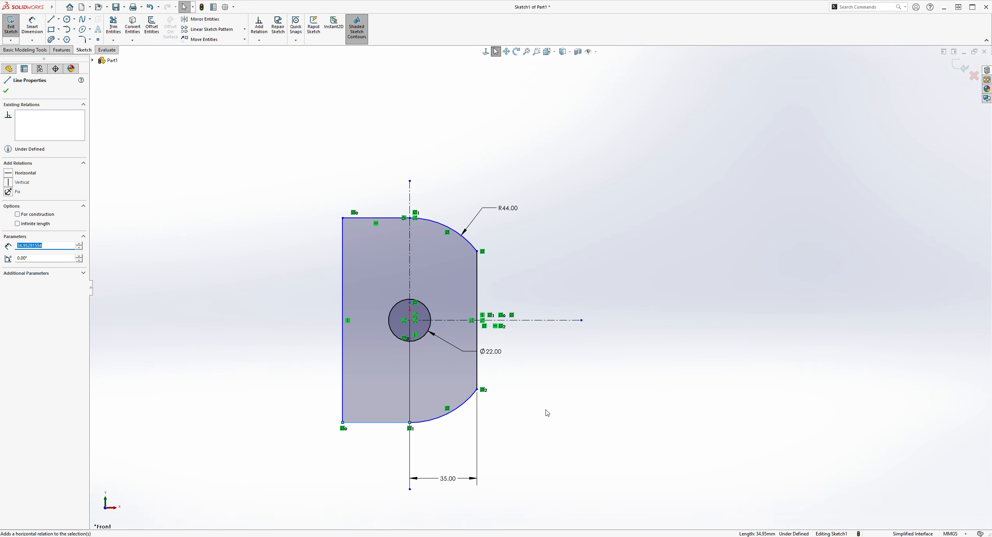
{"action": "left_click", "coordinate": [547, 411]}
{"action": "left_click_drag", "start_coordinate": [454, 475], "coordinate": [454, 463]}
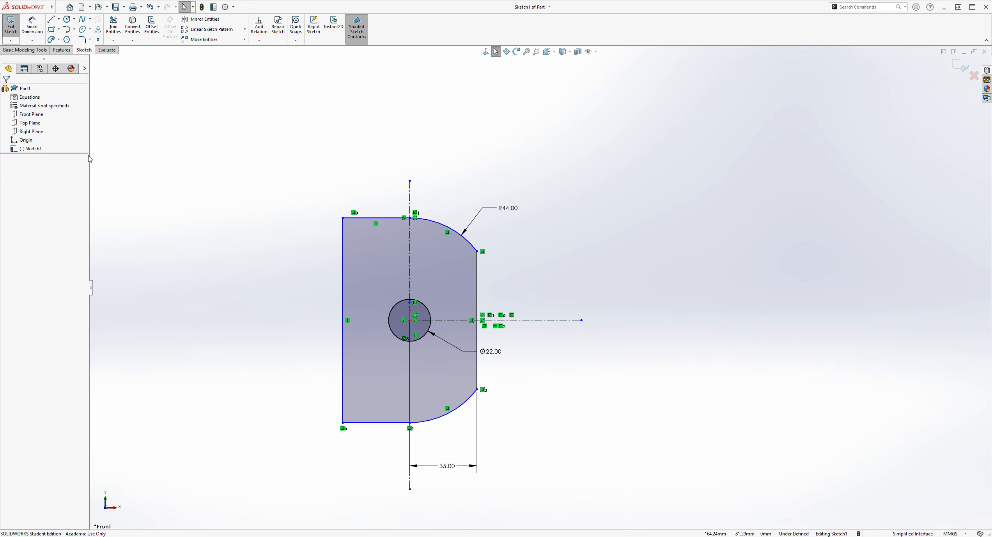
Place a sketch point inside the profile, about 15 mm left of and 25 mm above the origin.
{"action": "scroll", "coordinate": [313, 265], "scroll_direction": "up", "scroll_amount": 1}
{"action": "scroll", "coordinate": [457, 408], "scroll_direction": "down", "scroll_amount": 1}
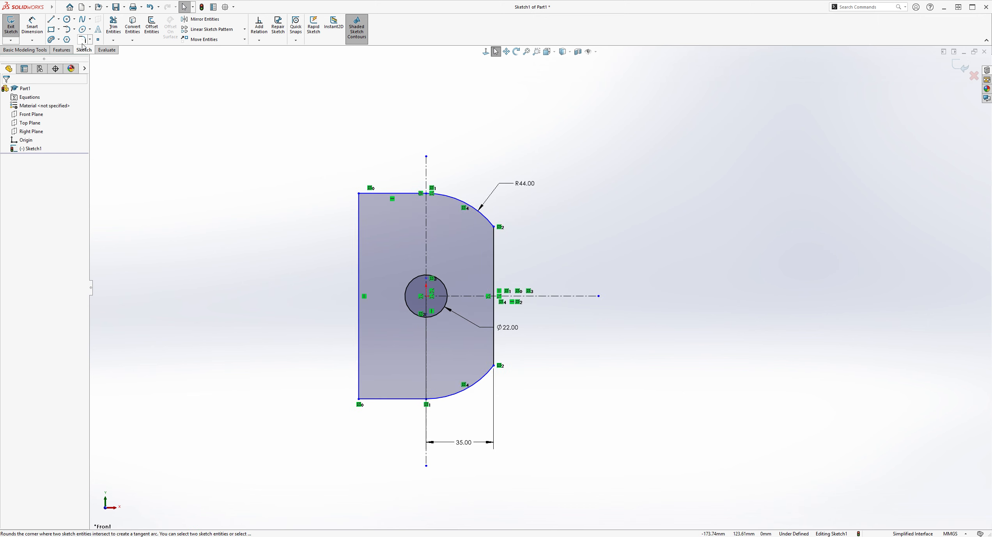
{"action": "left_click", "coordinate": [97, 40]}
{"action": "scroll", "coordinate": [600, 240], "scroll_direction": "down", "scroll_amount": 1}
{"action": "left_click", "coordinate": [353, 250]}
{"action": "key", "text": "Escape"}
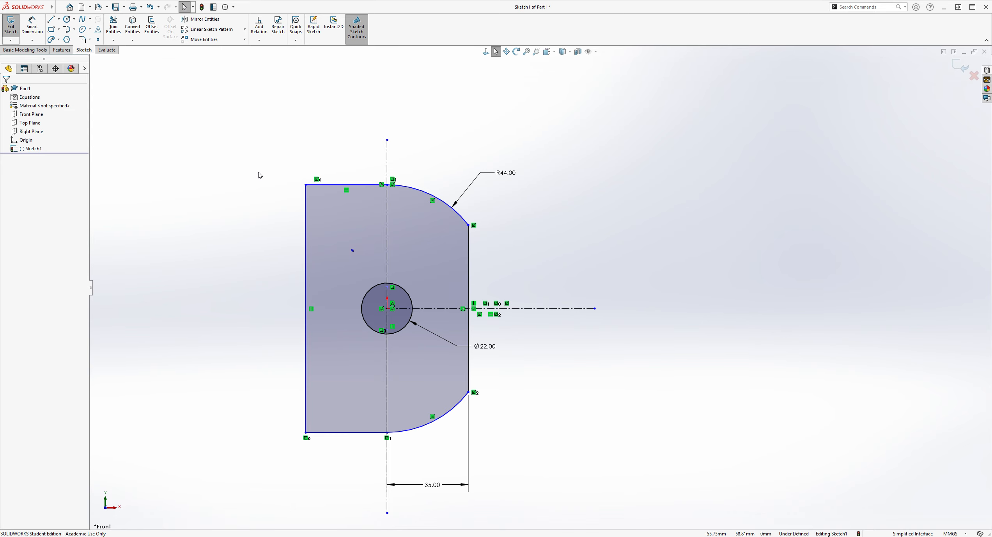
Dimension the vertical distance between the sketch point and the origin as 18 mm.
{"action": "scroll", "coordinate": [540, 290], "scroll_direction": "up", "scroll_amount": 2}
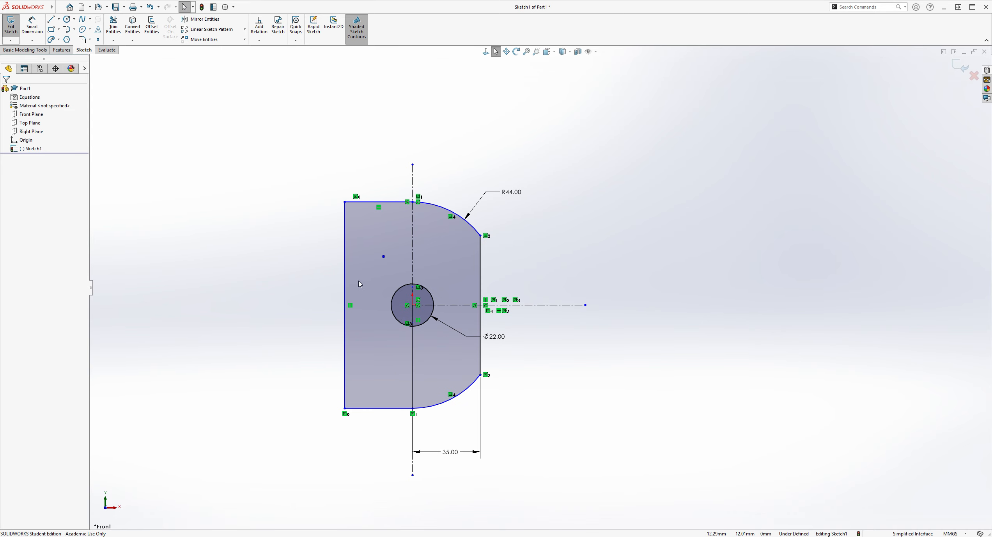
{"action": "left_click", "coordinate": [33, 25]}
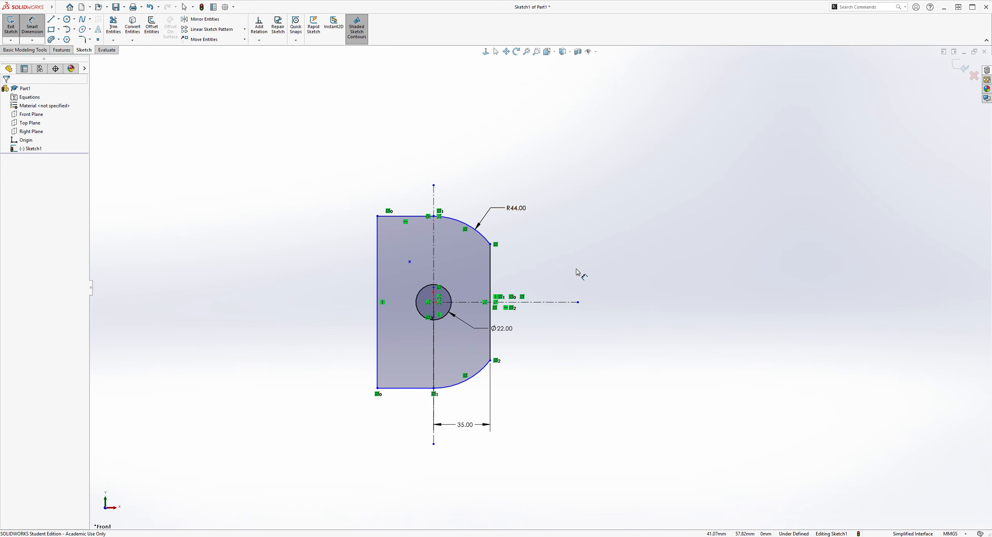
{"action": "scroll", "coordinate": [648, 343], "scroll_direction": "down", "scroll_amount": 2}
{"action": "left_click", "coordinate": [354, 240]}
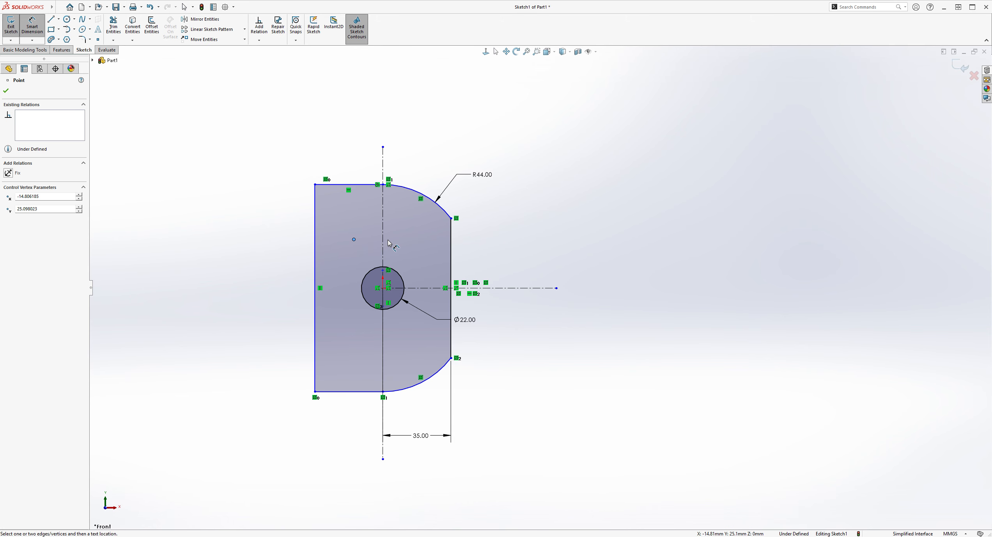
{"action": "left_click", "coordinate": [383, 288]}
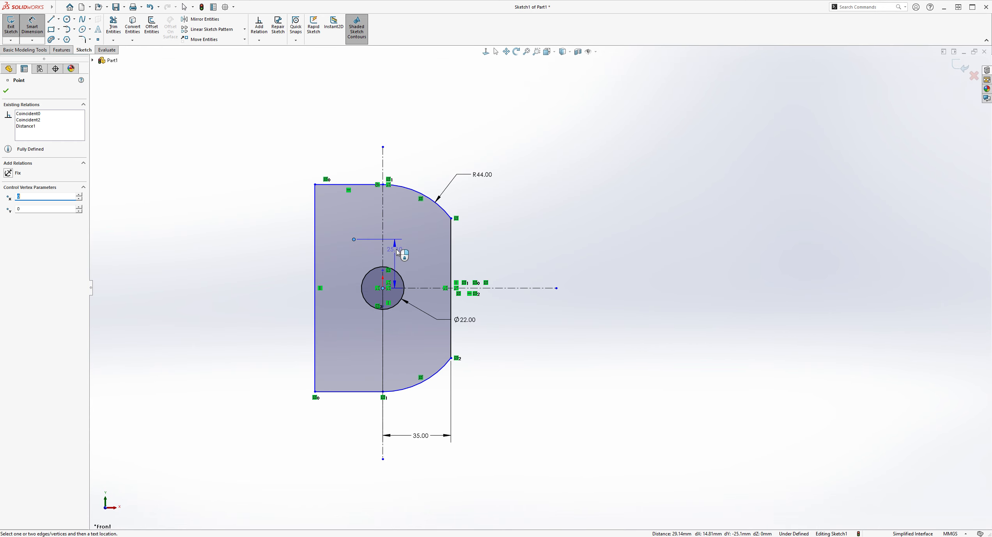
{"action": "left_click", "coordinate": [550, 264]}
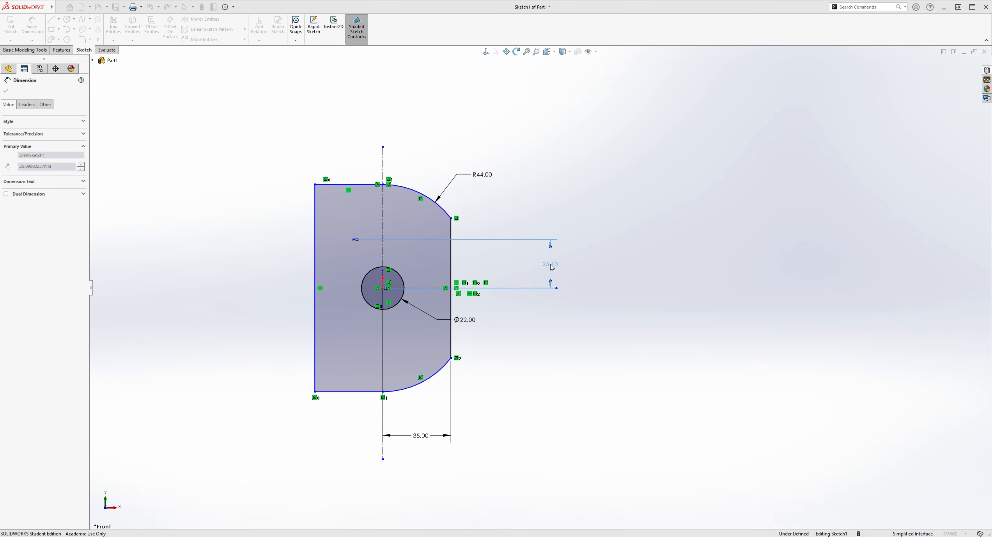
{"action": "type", "text": "18"}
{"action": "key", "text": "Return"}
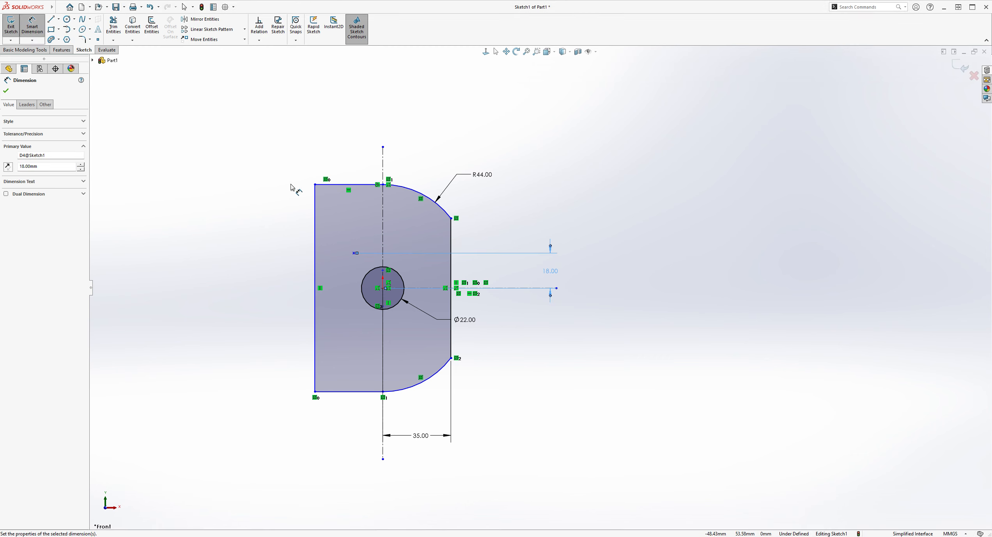
Dimension the horizontal distance between the sketch point and the origin as 12 mm.
{"action": "left_click", "coordinate": [354, 254]}
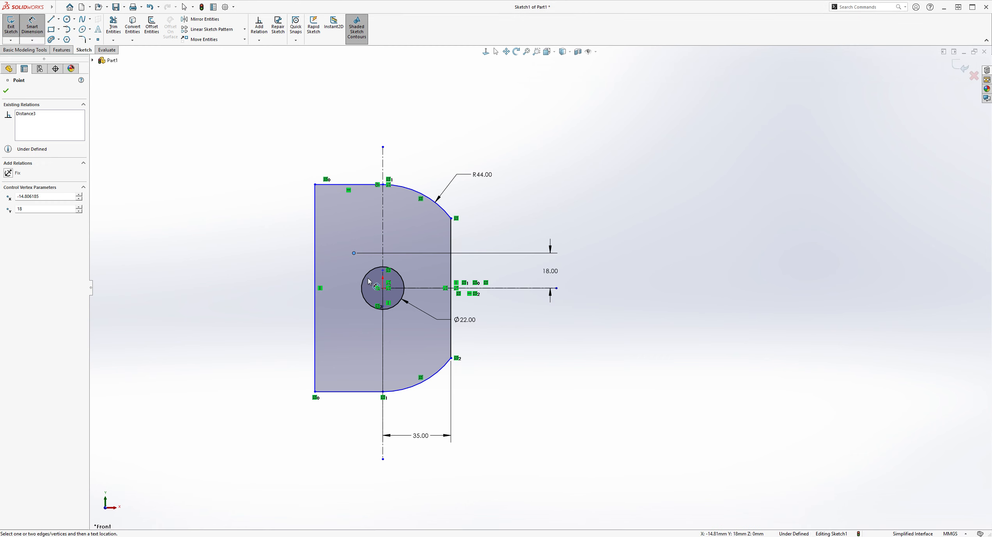
{"action": "left_click", "coordinate": [382, 289]}
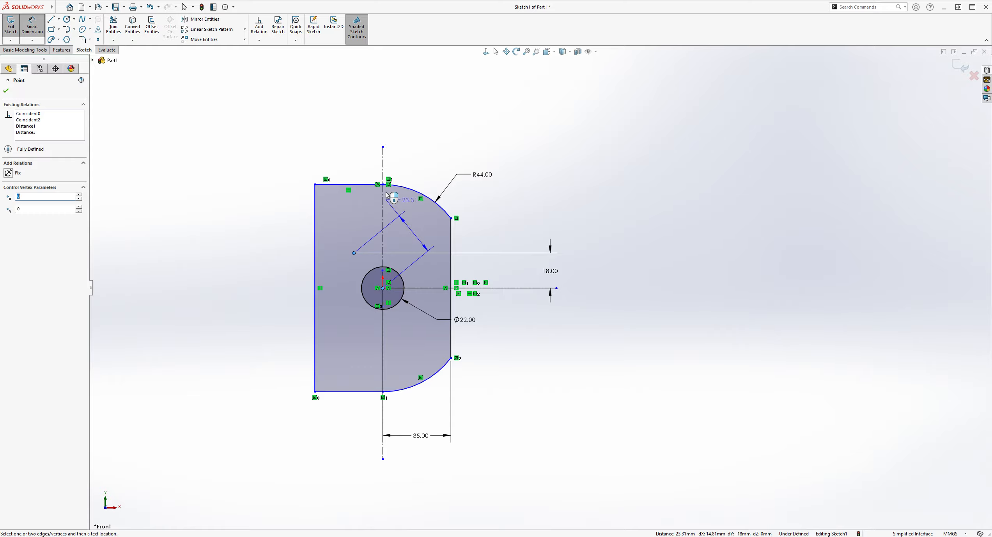
{"action": "left_click", "coordinate": [367, 149]}
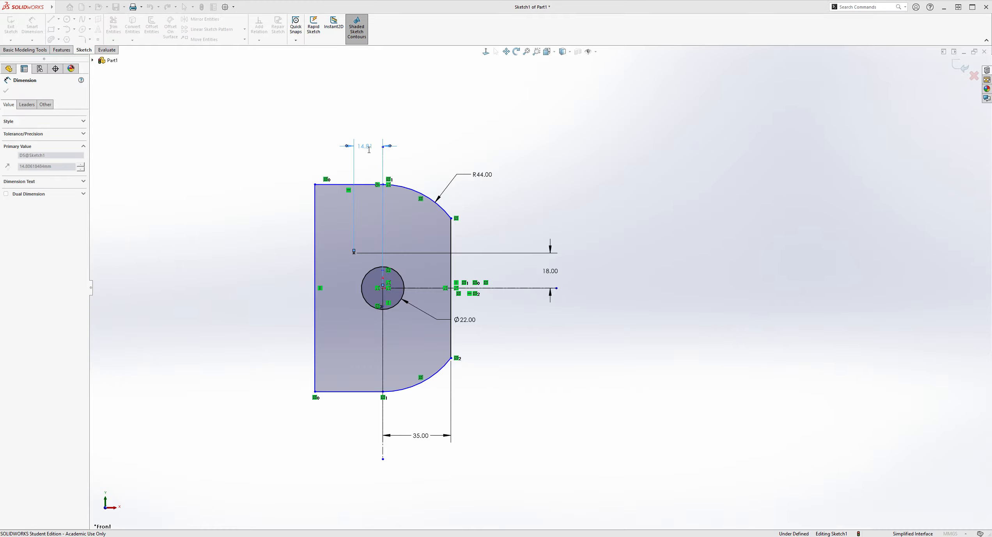
{"action": "type", "text": "12"}
{"action": "key", "text": "Return"}
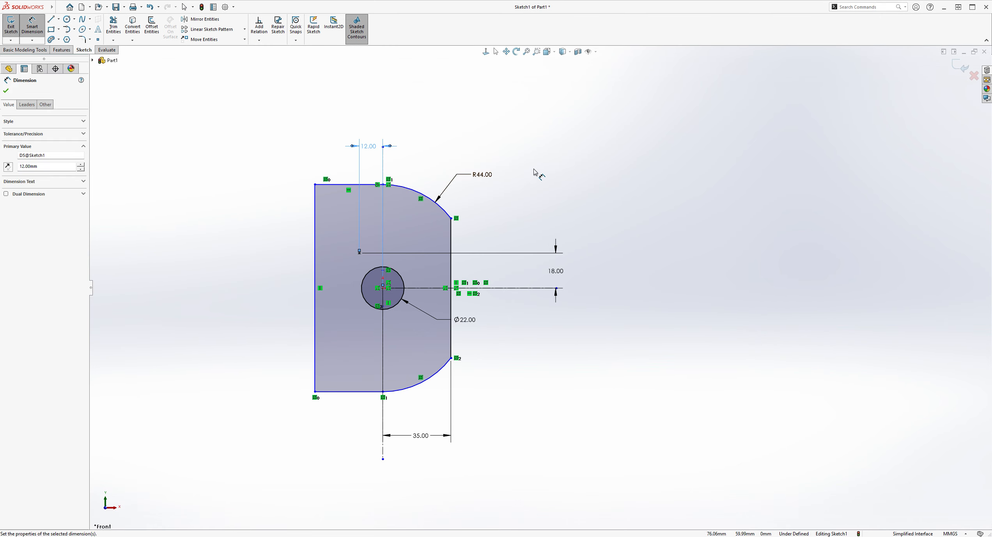
{"action": "key", "text": "Escape"}
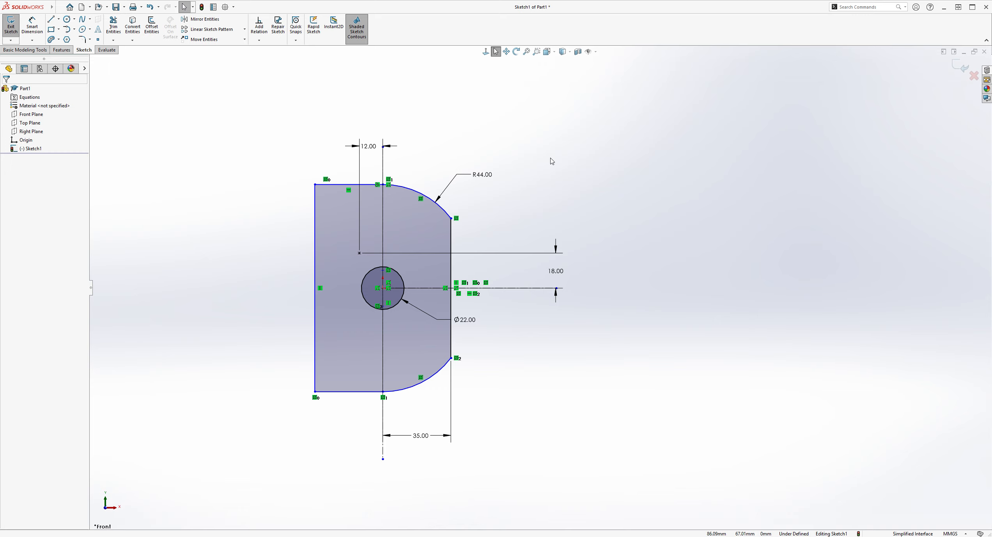
Draw a horizontal centerline from the sketch point leftward, extending well past the profile's left edge.
{"action": "scroll", "coordinate": [462, 175], "scroll_direction": "down", "scroll_amount": 1}
{"action": "scroll", "coordinate": [470, 208], "scroll_direction": "up", "scroll_amount": 3}
{"action": "scroll", "coordinate": [466, 365], "scroll_direction": "down", "scroll_amount": 2}
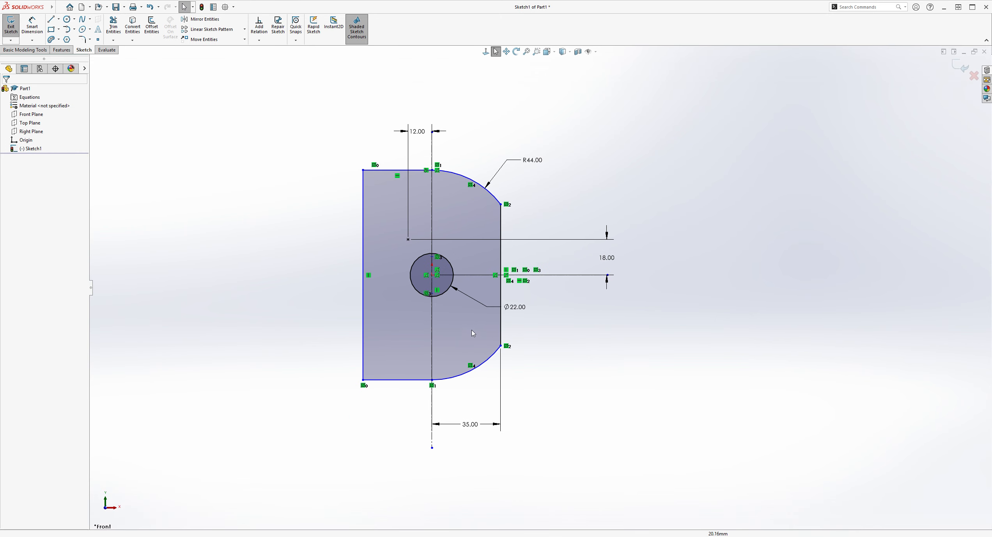
{"action": "left_click", "coordinate": [58, 19]}
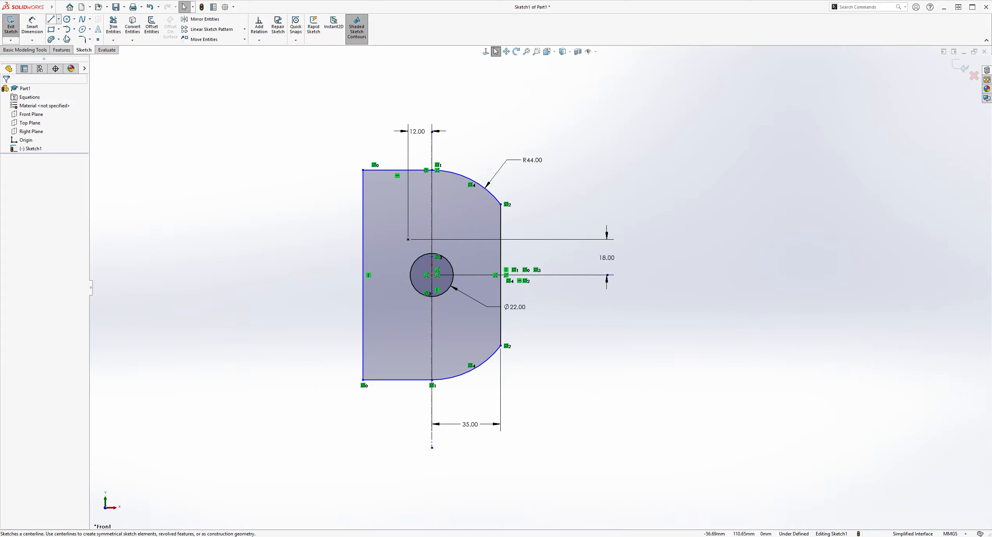
{"action": "left_click", "coordinate": [67, 37]}
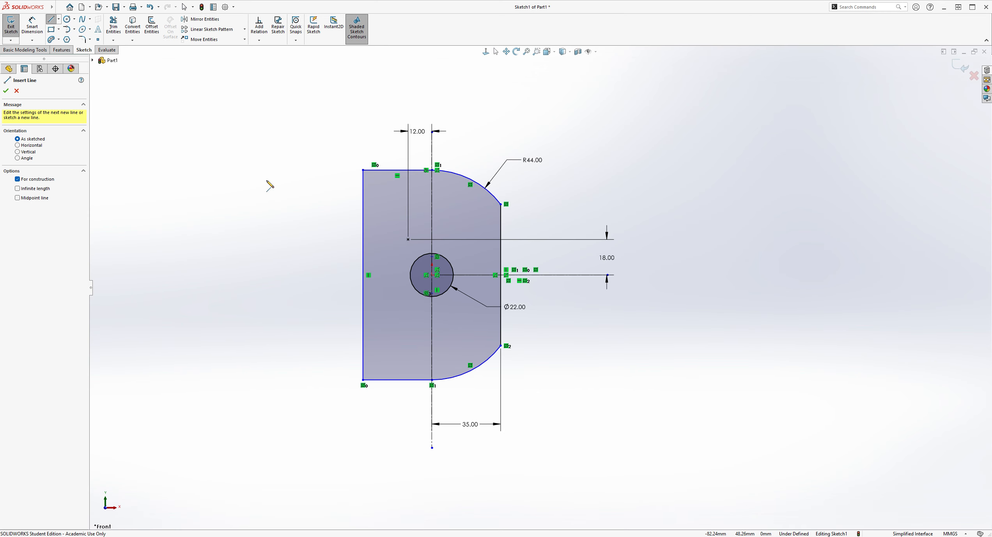
{"action": "left_click", "coordinate": [408, 239]}
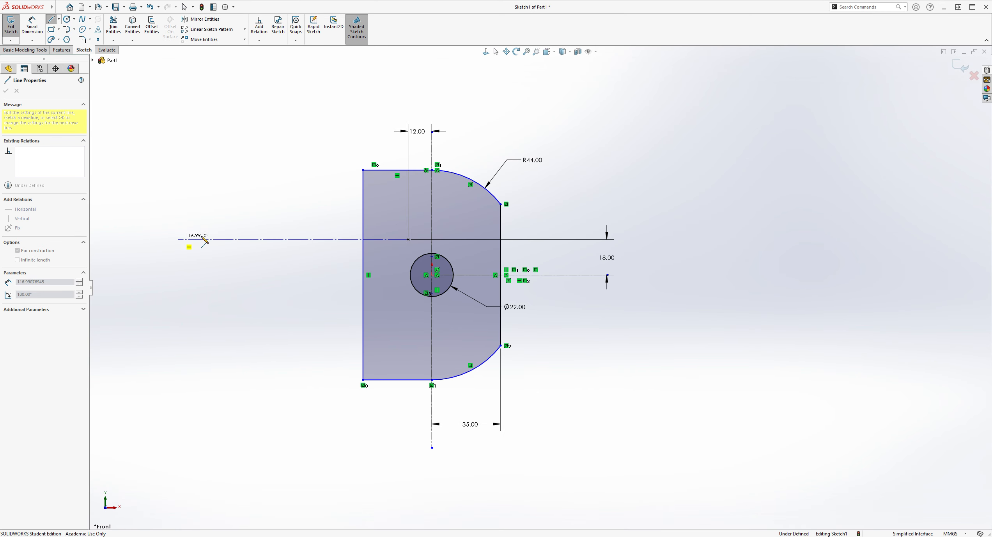
{"action": "scroll", "coordinate": [193, 252], "scroll_direction": "up", "scroll_amount": 3}
{"action": "left_click", "coordinate": [204, 260]}
{"action": "key", "text": "Escape"}
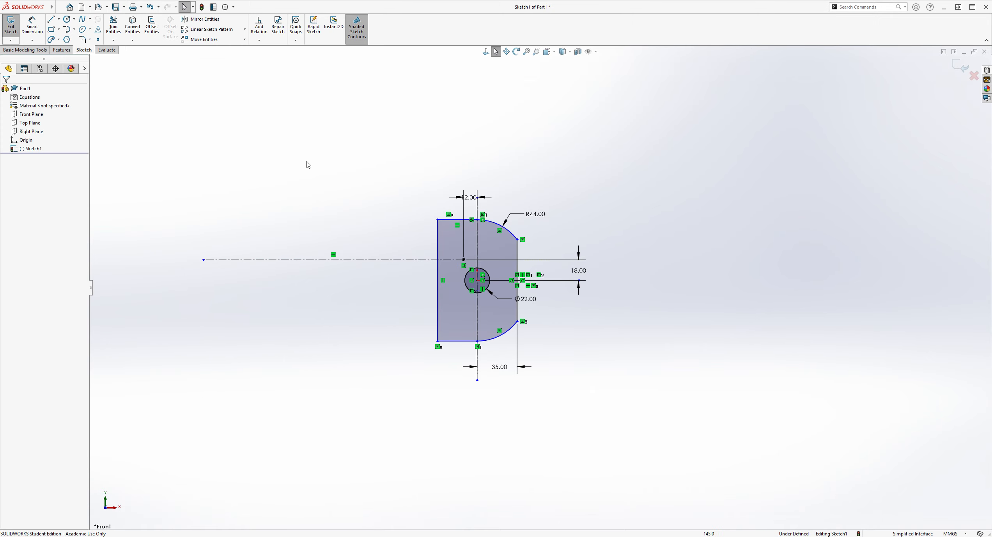
Draw a slanted construction line from the sketch point down and to the left, ending well outside the profile.
{"action": "left_click", "coordinate": [51, 18]}
{"action": "scroll", "coordinate": [538, 362], "scroll_direction": "down", "scroll_amount": 2}
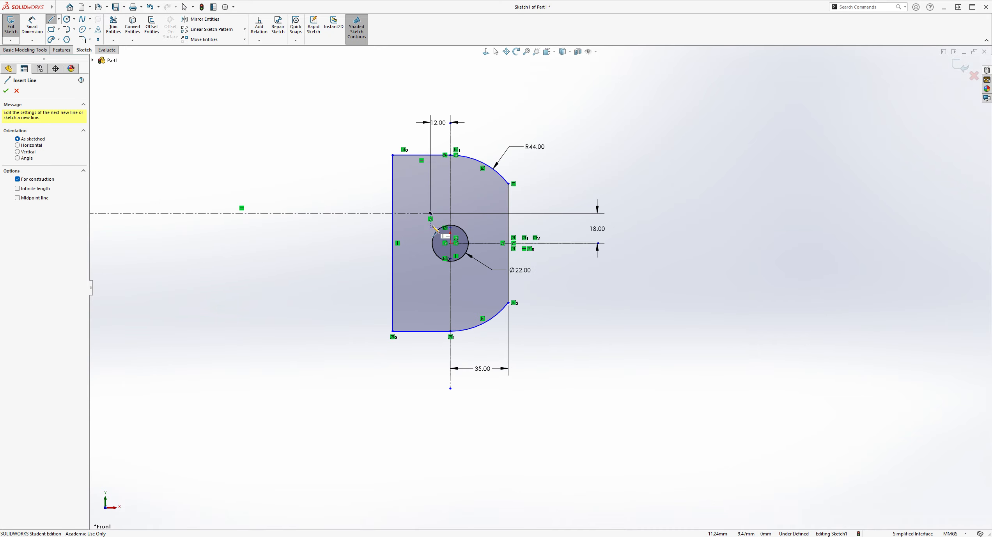
{"action": "left_click", "coordinate": [431, 214]}
{"action": "scroll", "coordinate": [540, 287], "scroll_direction": "up", "scroll_amount": 5}
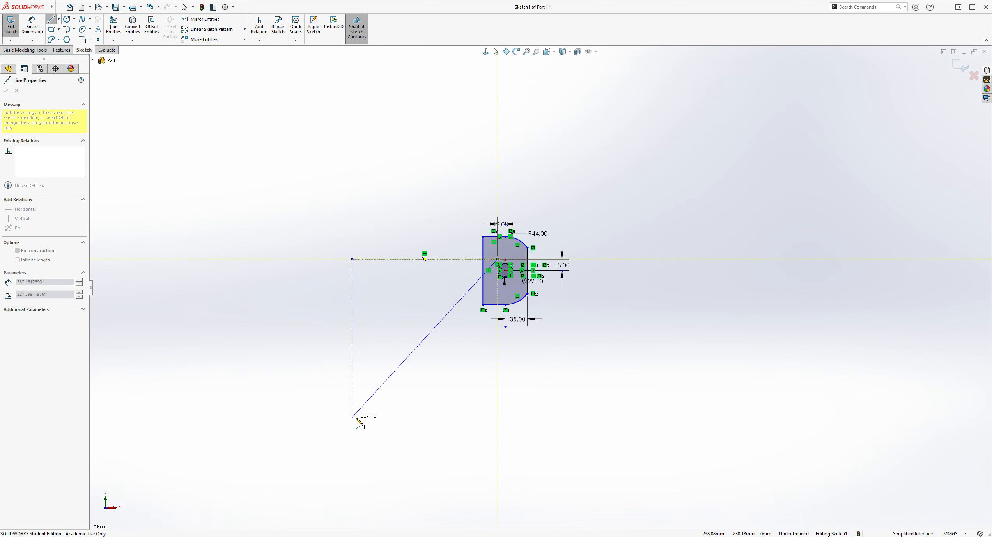
{"action": "left_click", "coordinate": [381, 383]}
{"action": "key", "text": "Escape"}
{"action": "scroll", "coordinate": [465, 277], "scroll_direction": "down", "scroll_amount": 4}
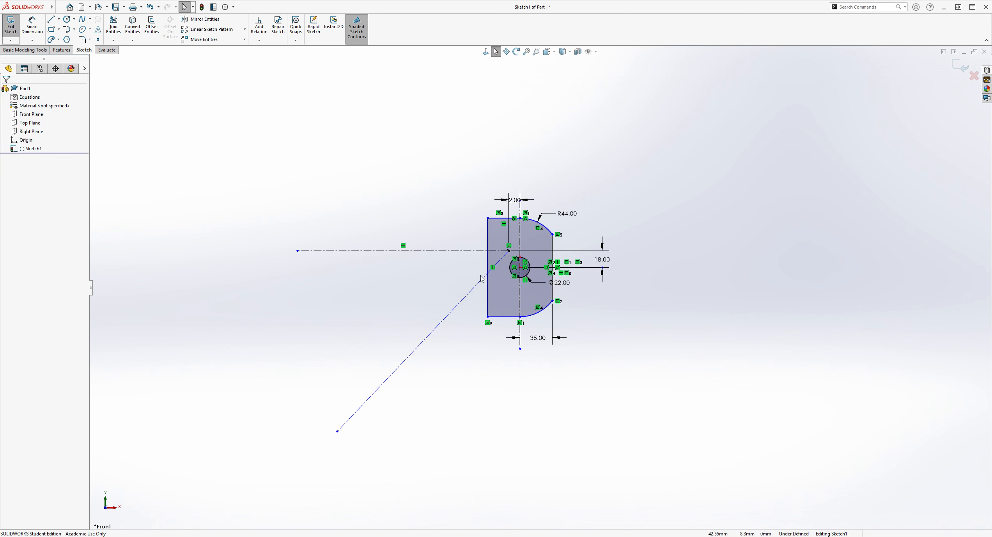
Draw a centerpoint arc of about 195 mm radius around the offset sketch point, crossing both the horizontal and slanted construction lines.
{"action": "scroll", "coordinate": [464, 284], "scroll_direction": "up", "scroll_amount": 1}
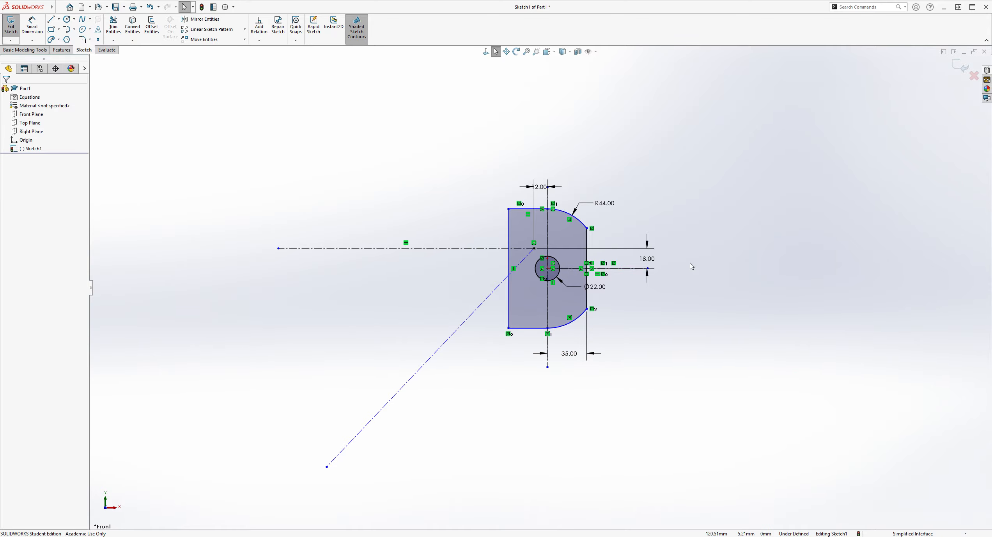
{"action": "left_click", "coordinate": [73, 32]}
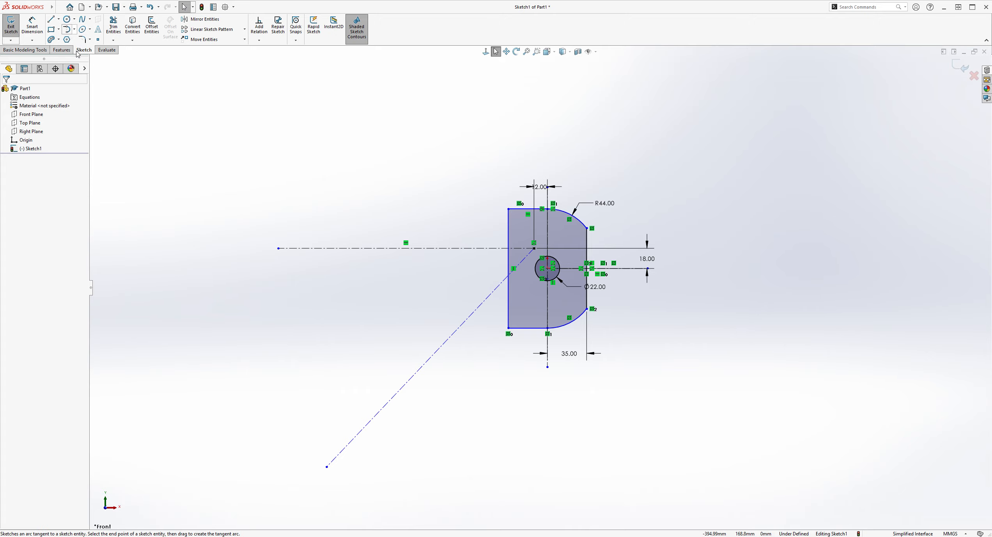
{"action": "left_click", "coordinate": [83, 60]}
{"action": "left_click", "coordinate": [73, 31]}
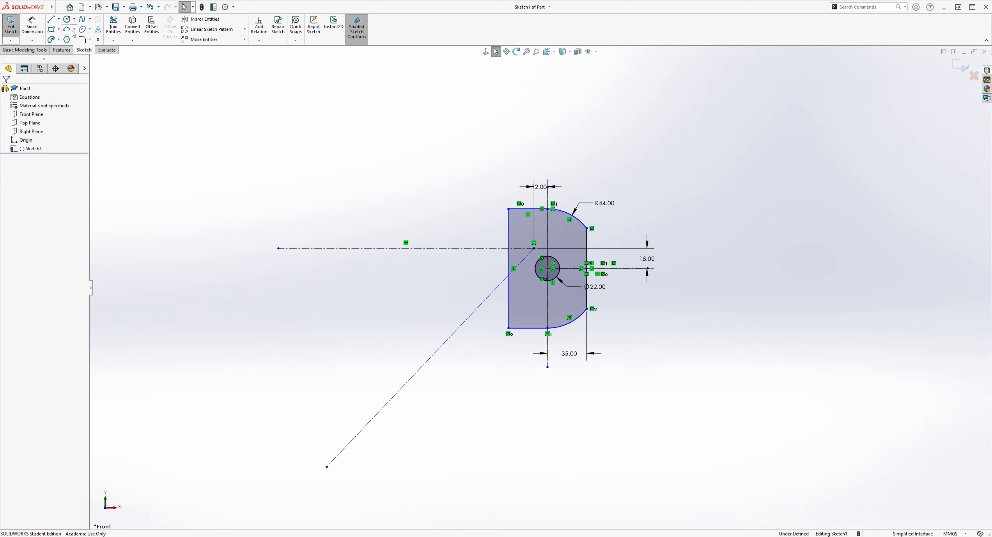
{"action": "left_click", "coordinate": [79, 41]}
{"action": "scroll", "coordinate": [515, 221], "scroll_direction": "down", "scroll_amount": 2}
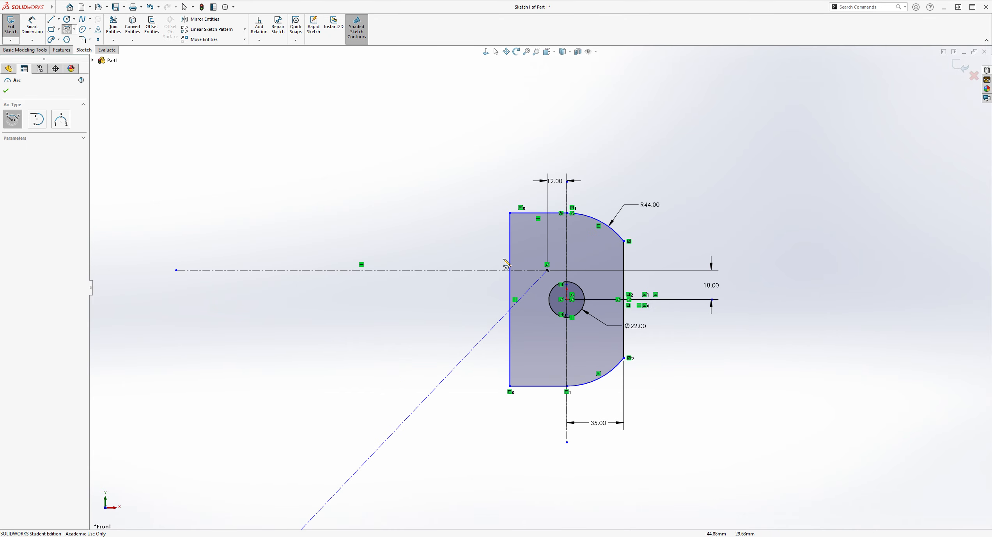
{"action": "left_click", "coordinate": [548, 270]}
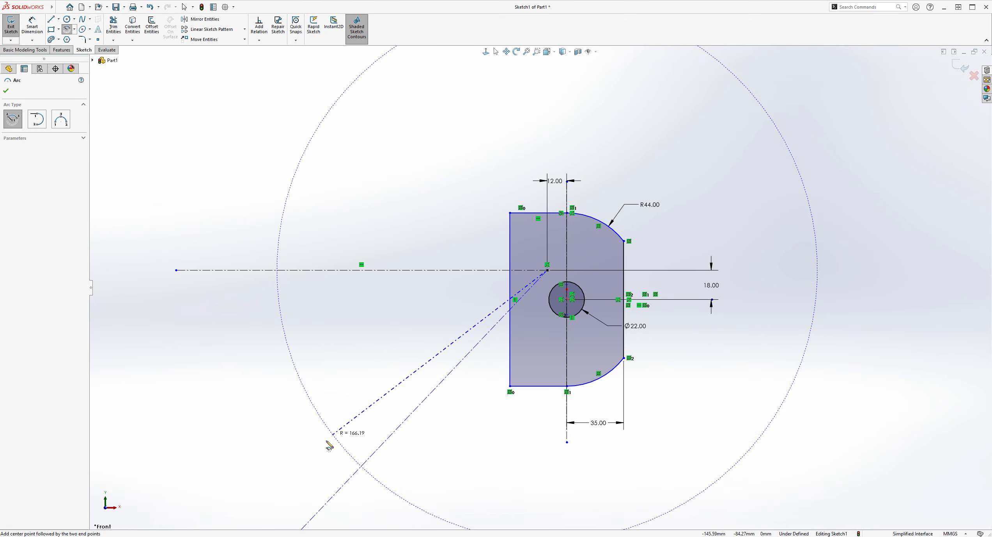
{"action": "scroll", "coordinate": [359, 435], "scroll_direction": "up", "scroll_amount": 1}
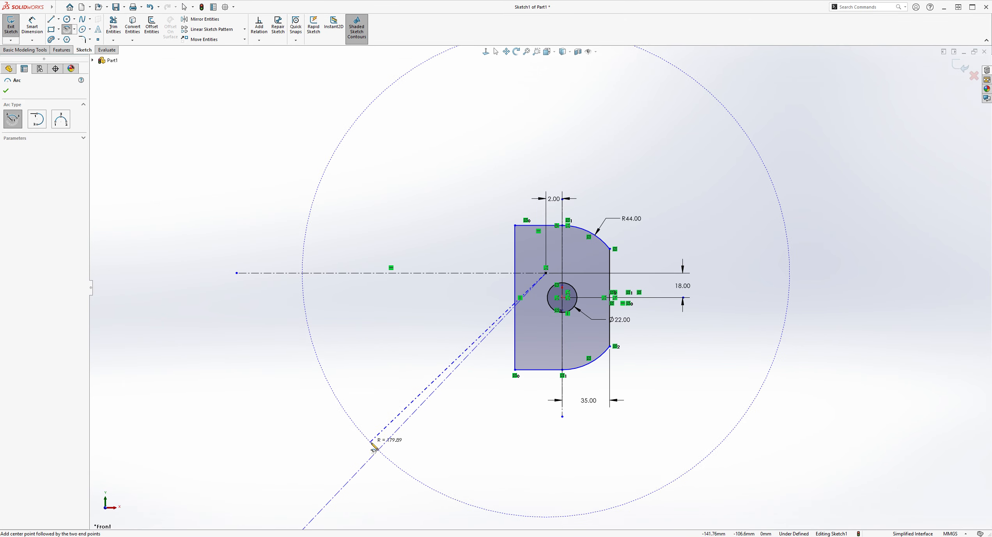
{"action": "left_click", "coordinate": [291, 236]}
{"action": "left_click", "coordinate": [424, 481]}
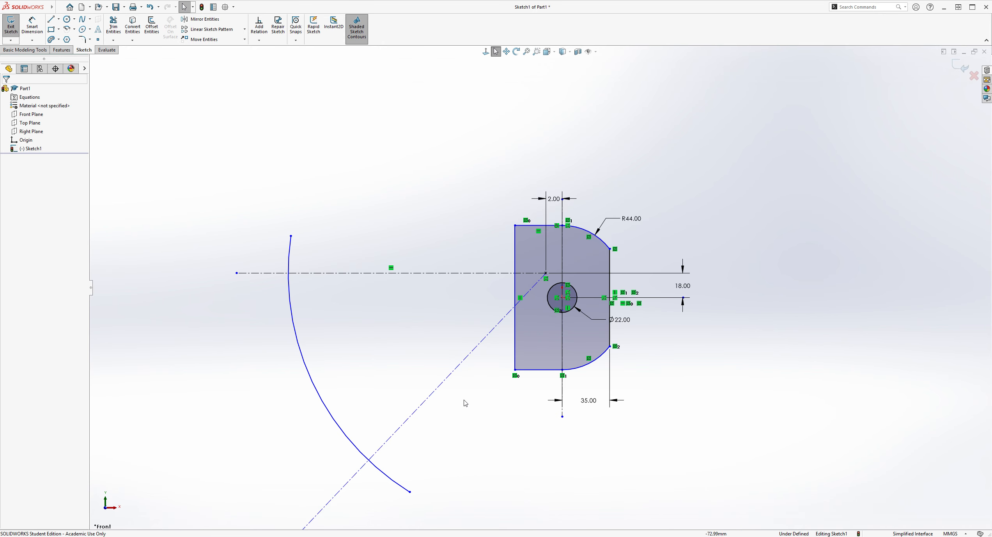
Dimension the large arc's radius as 127 mm.
{"action": "left_click", "coordinate": [33, 26]}
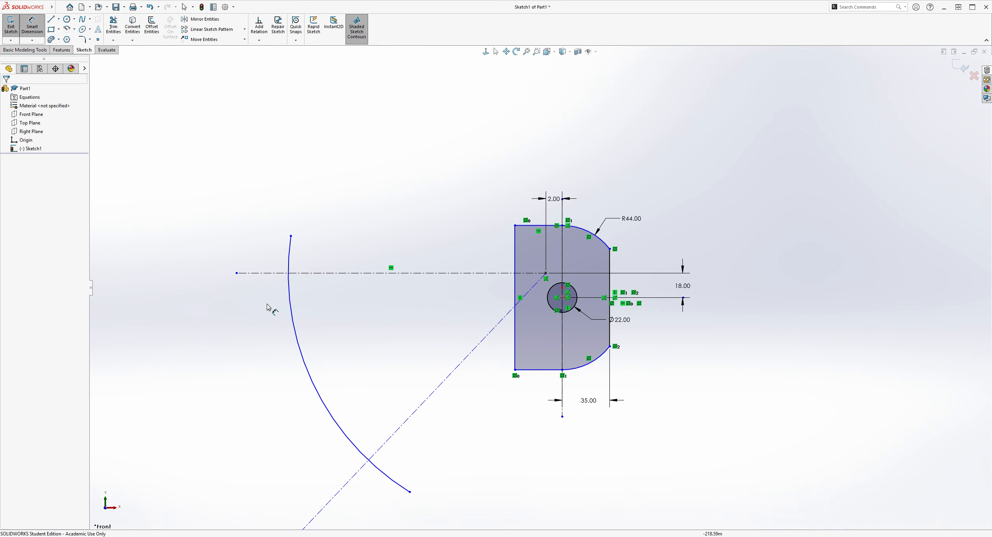
{"action": "left_click", "coordinate": [294, 341]}
{"action": "left_click", "coordinate": [332, 342]}
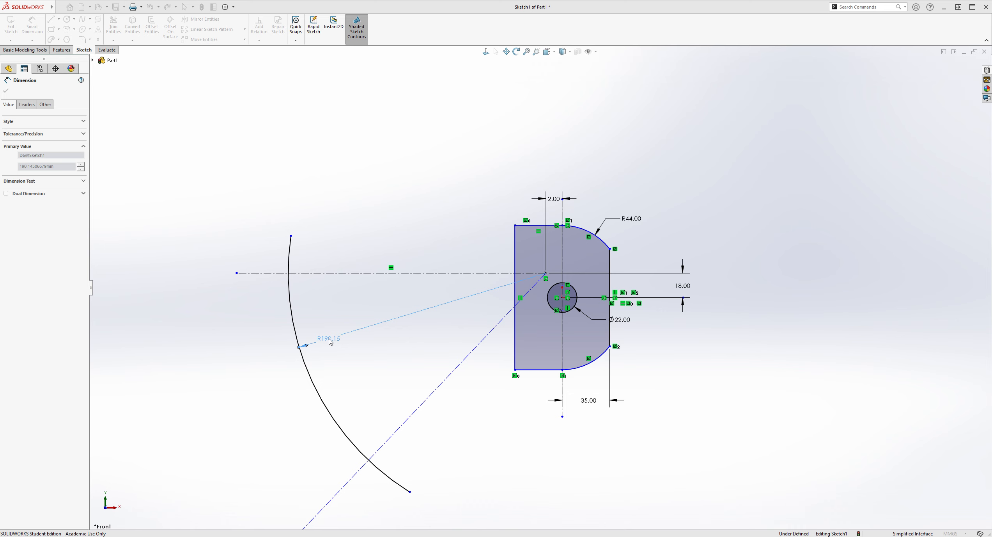
{"action": "type", "text": "127"}
{"action": "key", "text": "Return"}
{"action": "key", "text": "Escape"}
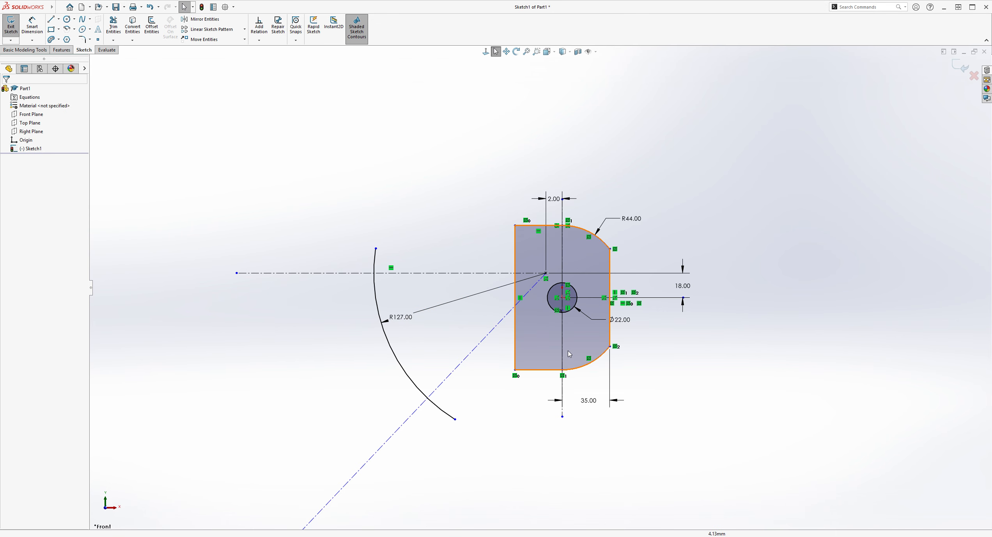
Convert the R127 arc to construction geometry.
{"action": "scroll", "coordinate": [398, 397], "scroll_direction": "down", "scroll_amount": 3}
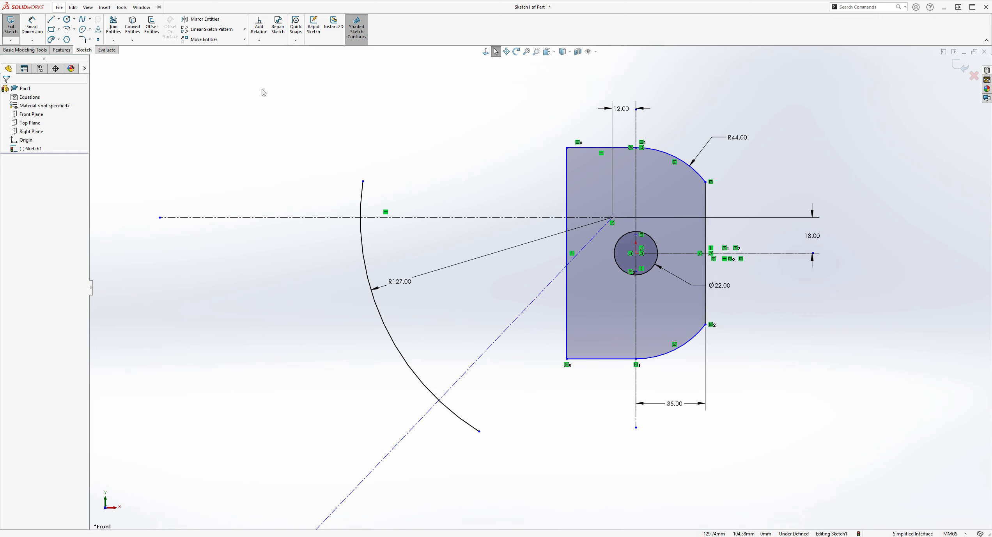
{"action": "left_click", "coordinate": [361, 214]}
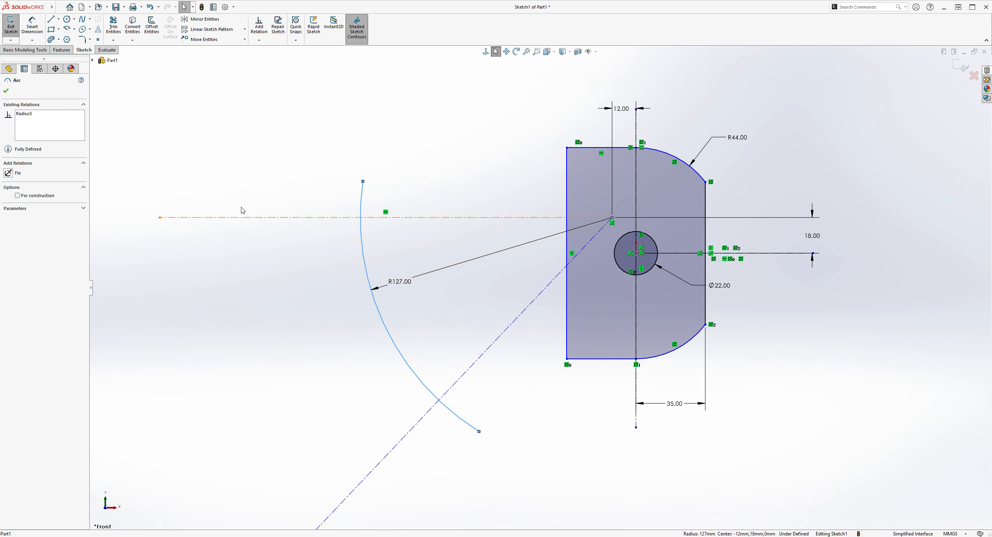
{"action": "left_click", "coordinate": [17, 195]}
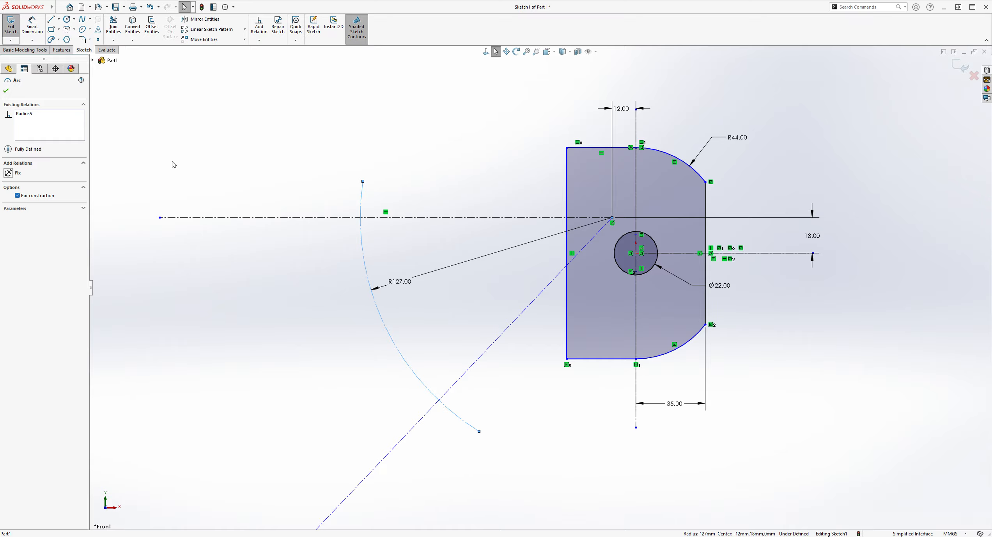
{"action": "left_click", "coordinate": [6, 91]}
{"action": "left_click", "coordinate": [488, 147]}
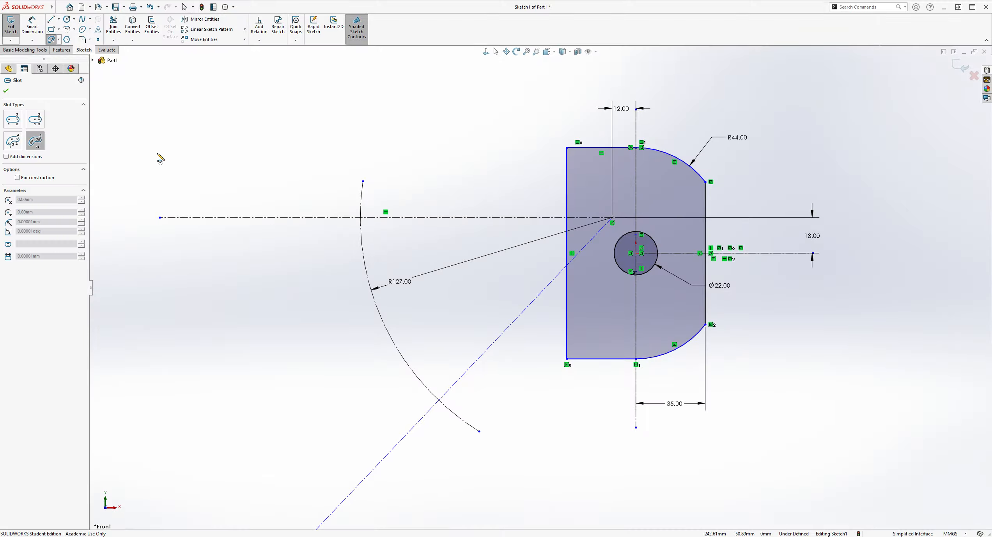
Draw a centerpoint arc slot about 28 mm wide around the offset point, along the R127 arc between its intersections with the two construction lines.
{"action": "scroll", "coordinate": [427, 316], "scroll_direction": "up", "scroll_amount": 2}
{"action": "scroll", "coordinate": [587, 444], "scroll_direction": "down", "scroll_amount": 2}
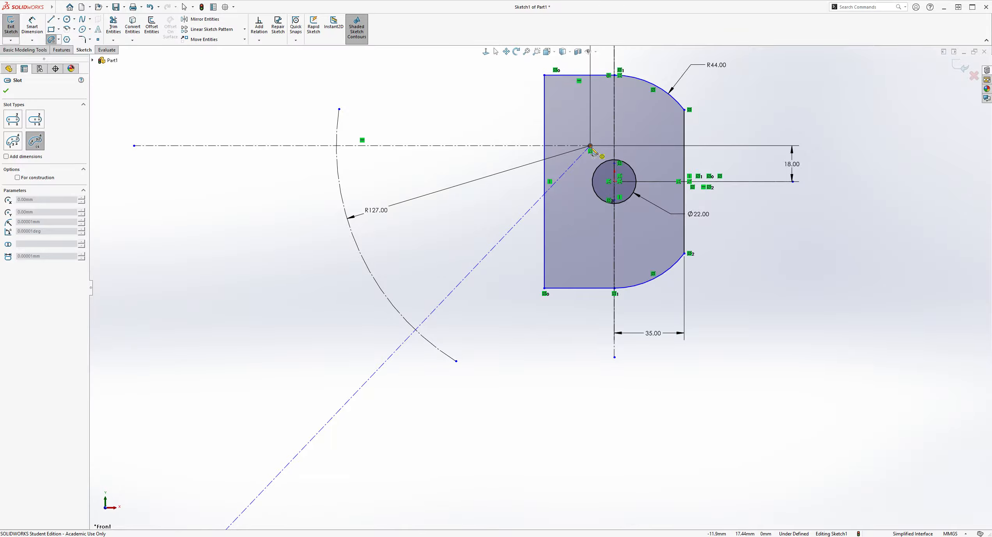
{"action": "left_click", "coordinate": [590, 146]}
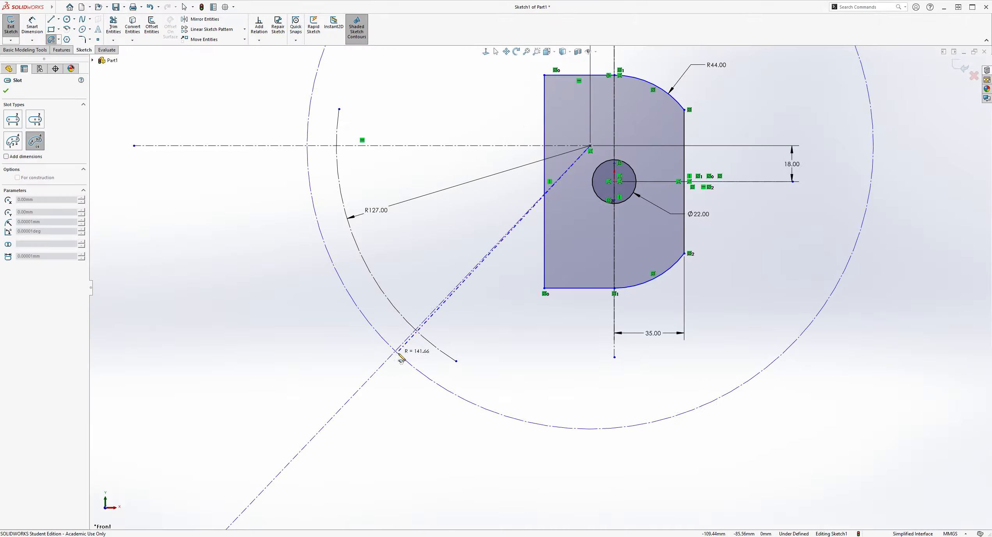
{"action": "left_click", "coordinate": [416, 333]}
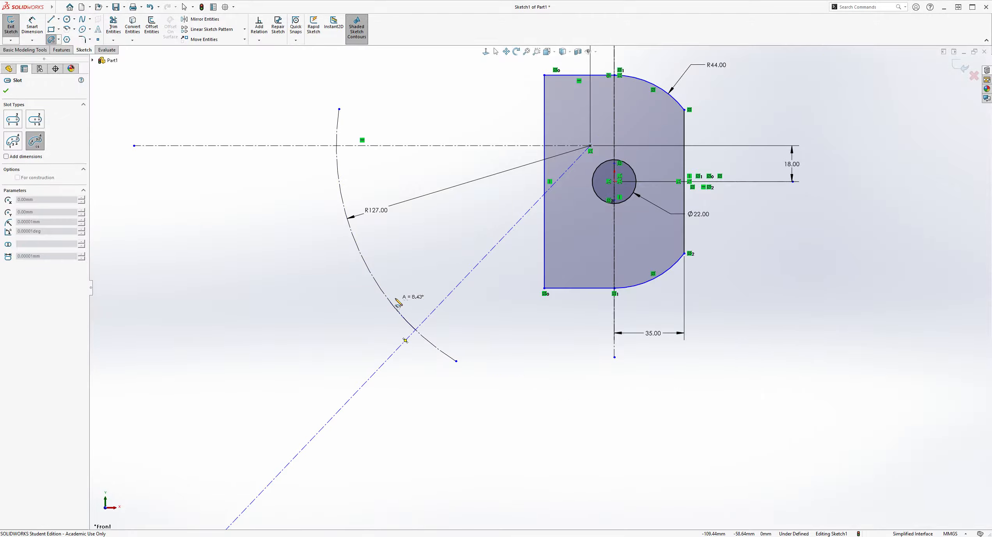
{"action": "left_click", "coordinate": [337, 146]}
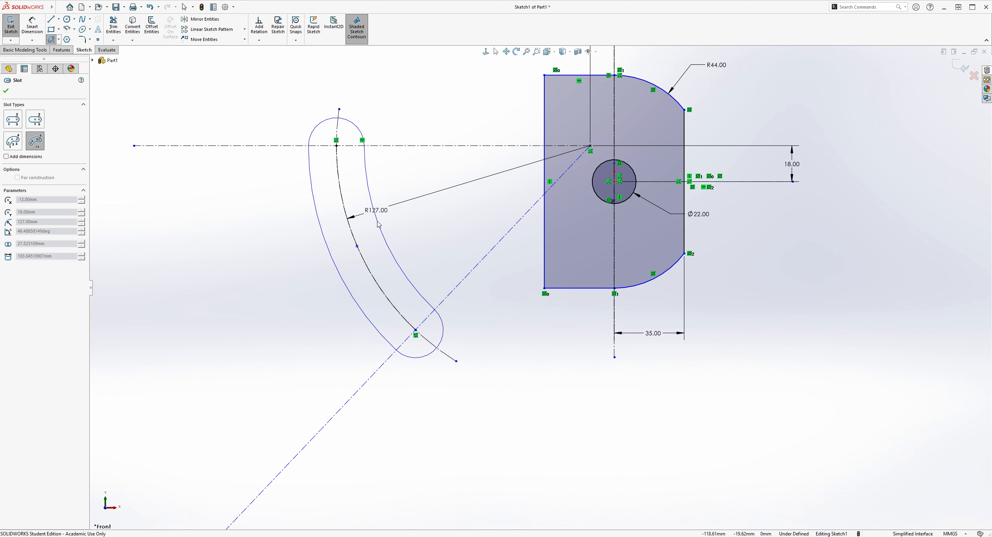
{"action": "left_click", "coordinate": [378, 223]}
{"action": "scroll", "coordinate": [476, 177], "scroll_direction": "up", "scroll_amount": 1}
{"action": "key", "text": "Escape"}
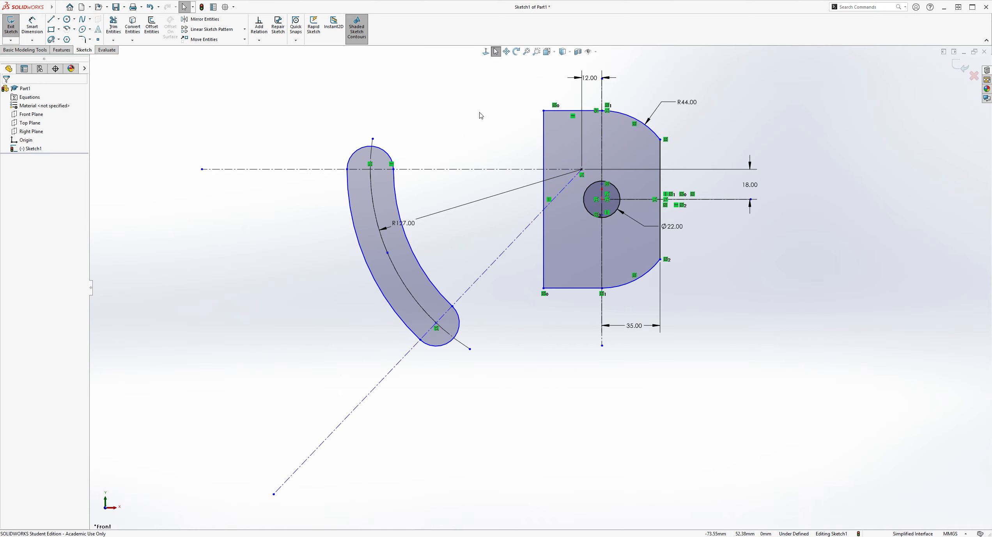
Offset the whole curved slot outline outward by 7 mm.
{"action": "scroll", "coordinate": [479, 133], "scroll_direction": "down", "scroll_amount": 1}
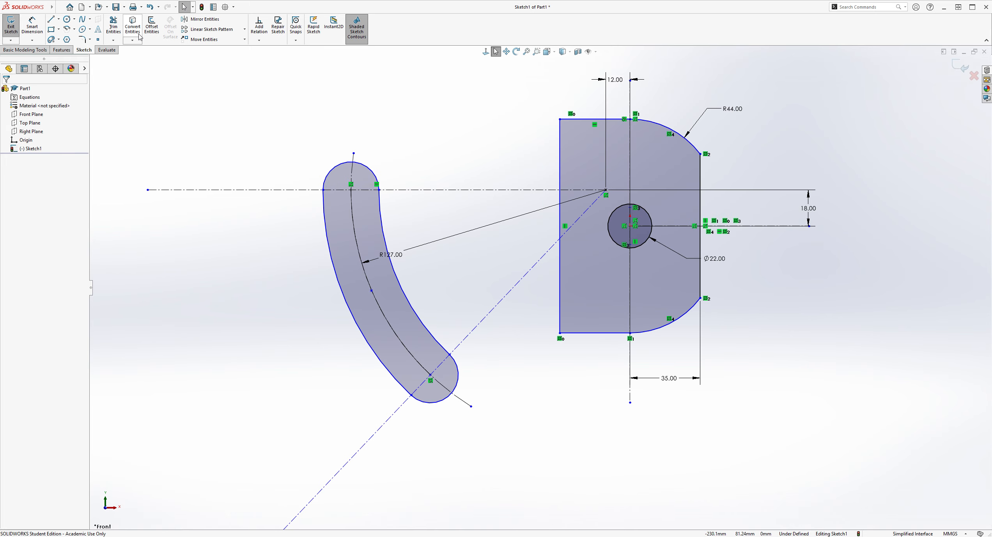
{"action": "left_click", "coordinate": [151, 28]}
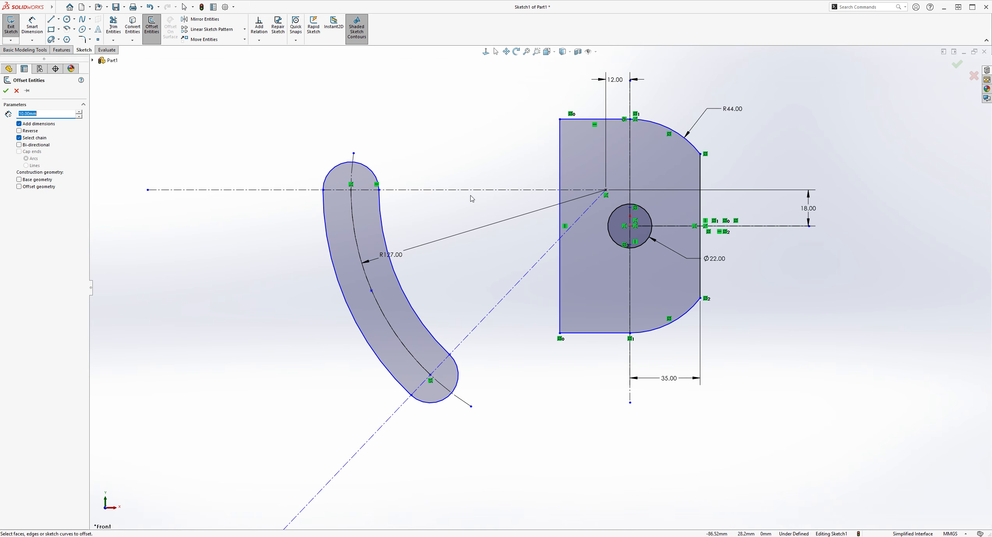
{"action": "left_click", "coordinate": [381, 221]}
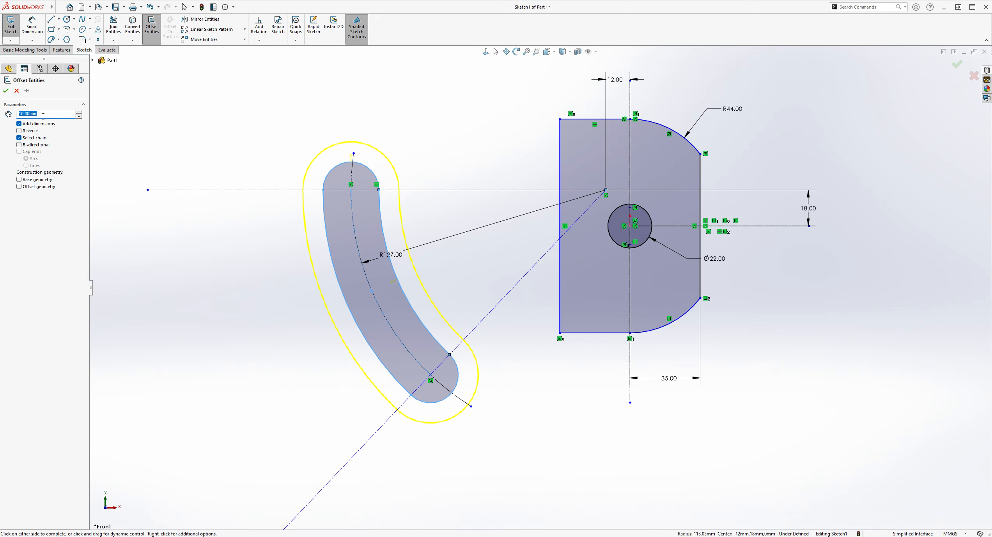
{"action": "type", "text": "7"}
{"action": "key", "text": "Return"}
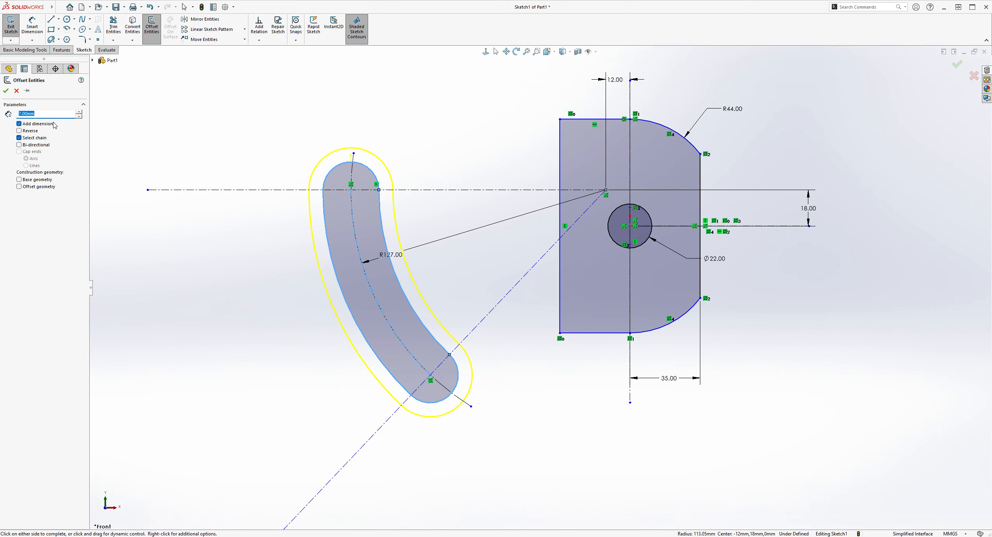
{"action": "left_click", "coordinate": [6, 90]}
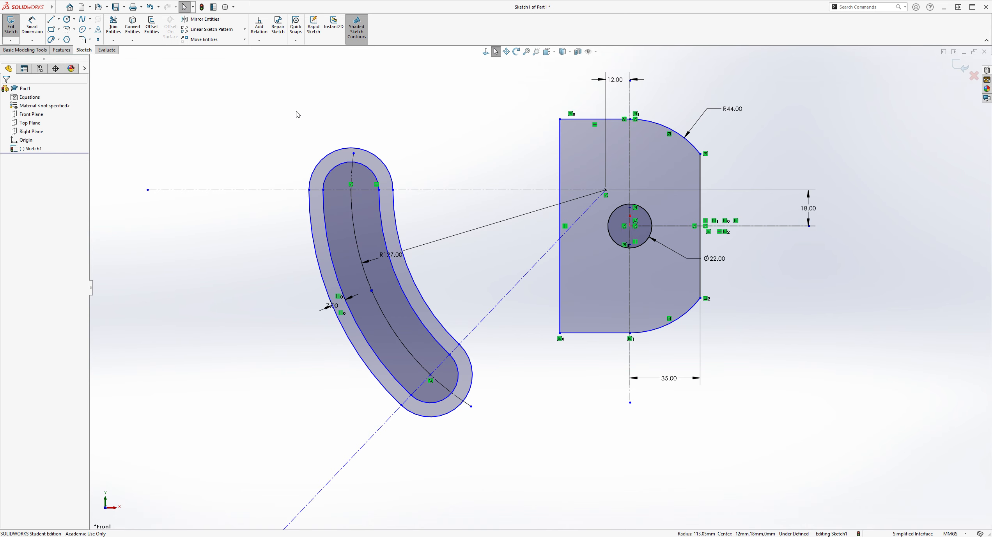
Move the 7 mm offset dimension text clear of the slot, to the left of its outer edge.
{"action": "left_click", "coordinate": [37, 31]}
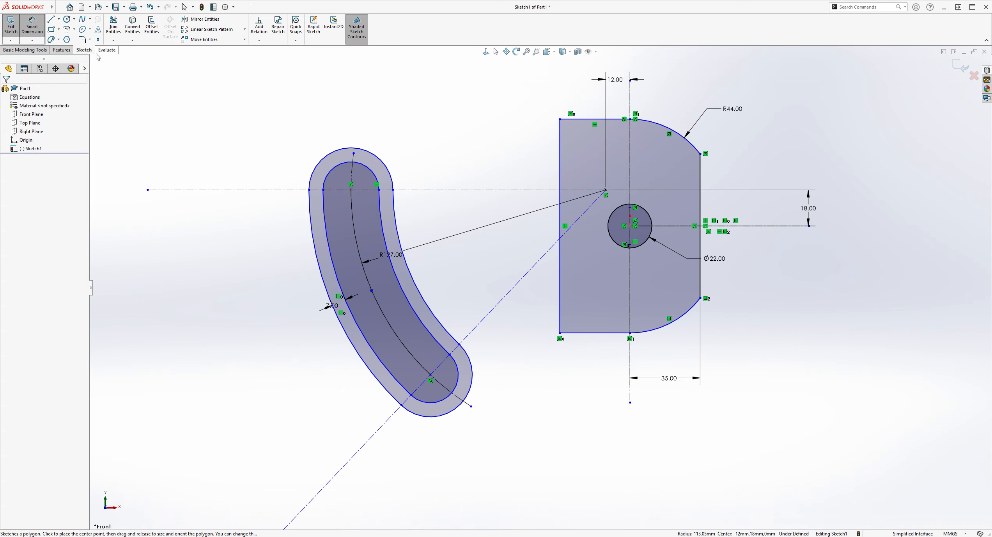
{"action": "key", "text": "Escape"}
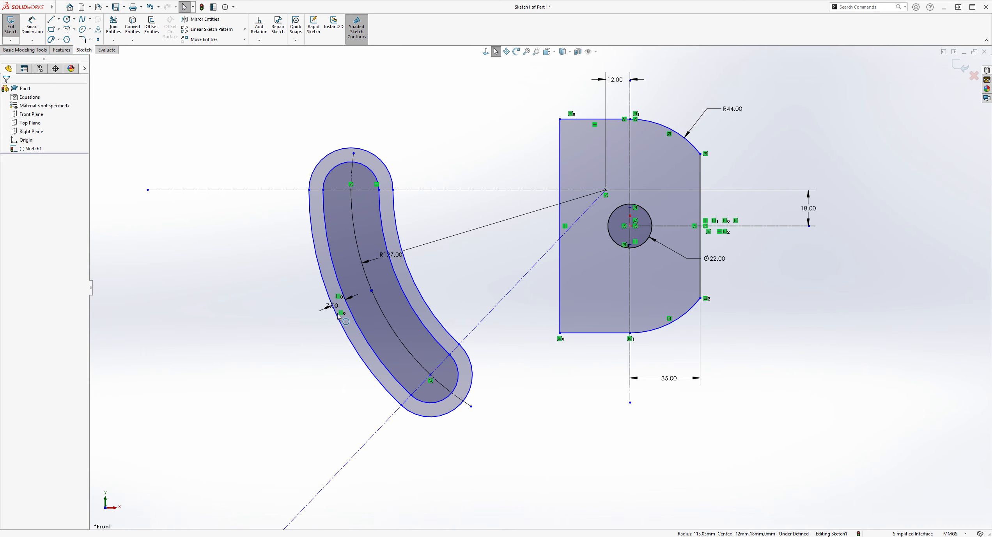
{"action": "left_click_drag", "start_coordinate": [332, 305], "coordinate": [292, 312]}
Dimension the radius of the outer slot outline's upper end arc as 23 mm.
{"action": "left_click", "coordinate": [28, 24]}
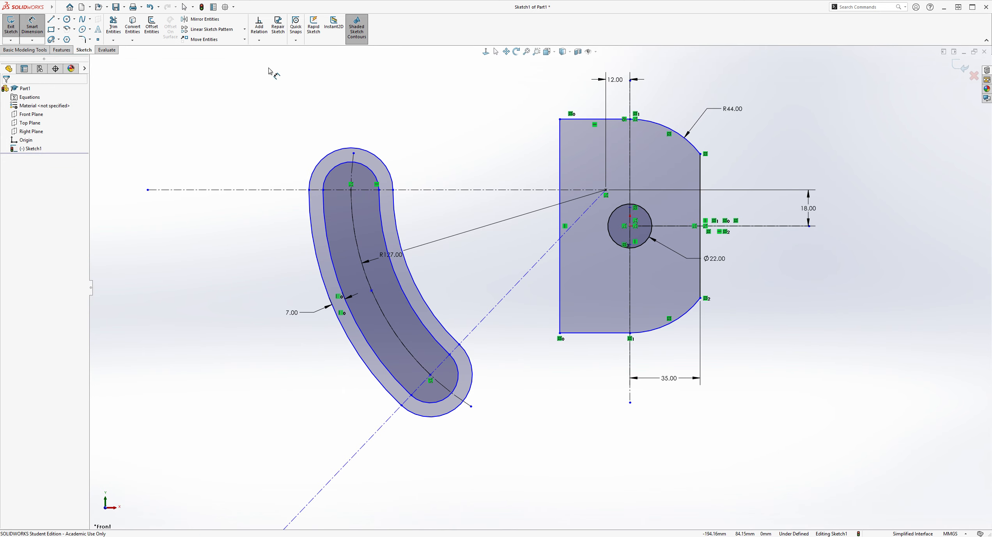
{"action": "left_click", "coordinate": [339, 152]}
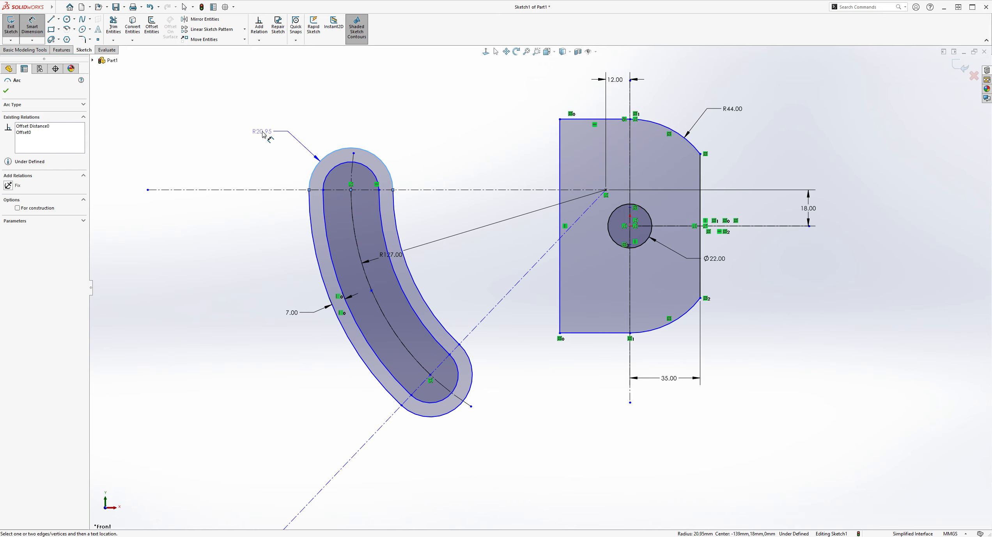
{"action": "left_click", "coordinate": [263, 134]}
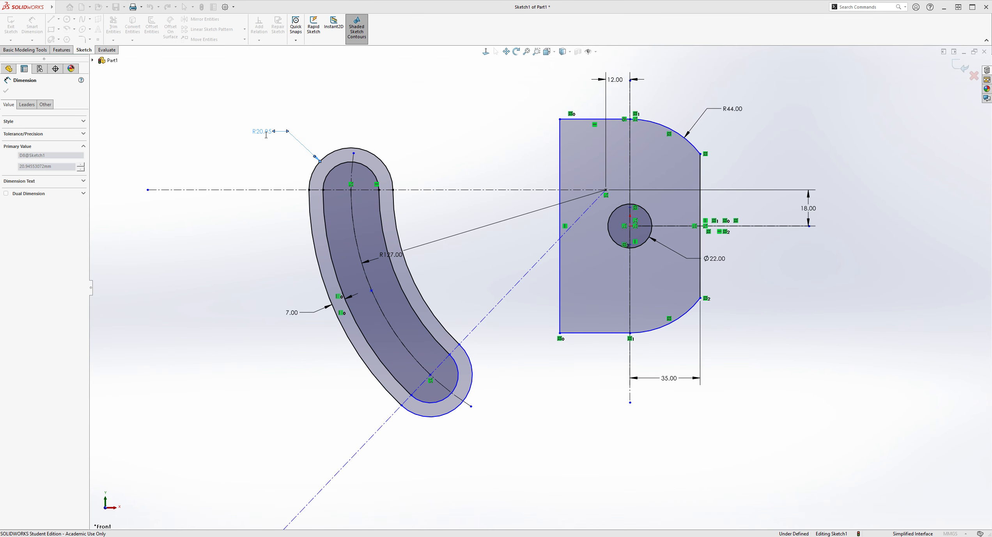
{"action": "type", "text": "23"}
{"action": "key", "text": "Return"}
{"action": "key", "text": "Escape"}
{"action": "scroll", "coordinate": [489, 128], "scroll_direction": "up", "scroll_amount": 2}
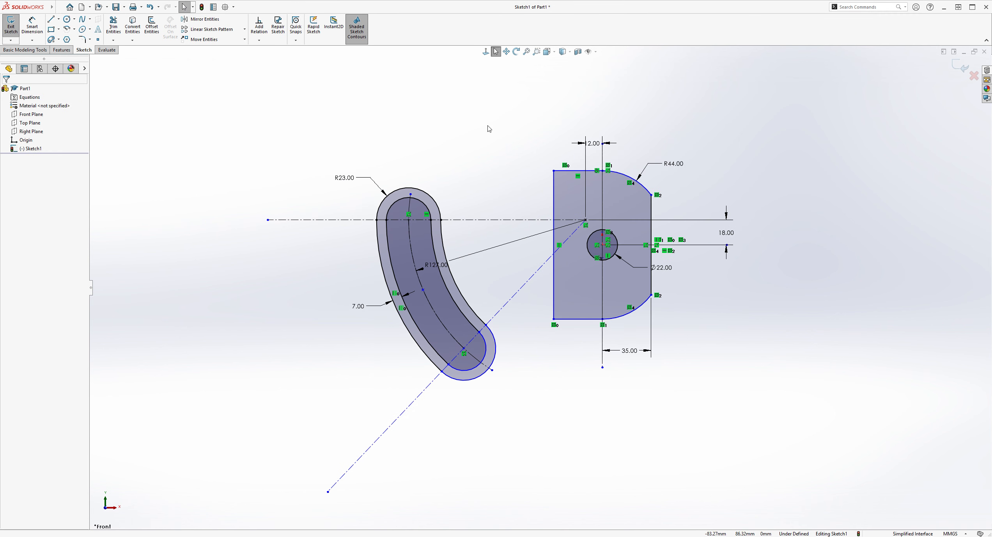
Draw a horizontal line from the profile's upper-left corner leftward, ending above the right side of the curved slot.
{"action": "scroll", "coordinate": [686, 200], "scroll_direction": "down", "scroll_amount": 1}
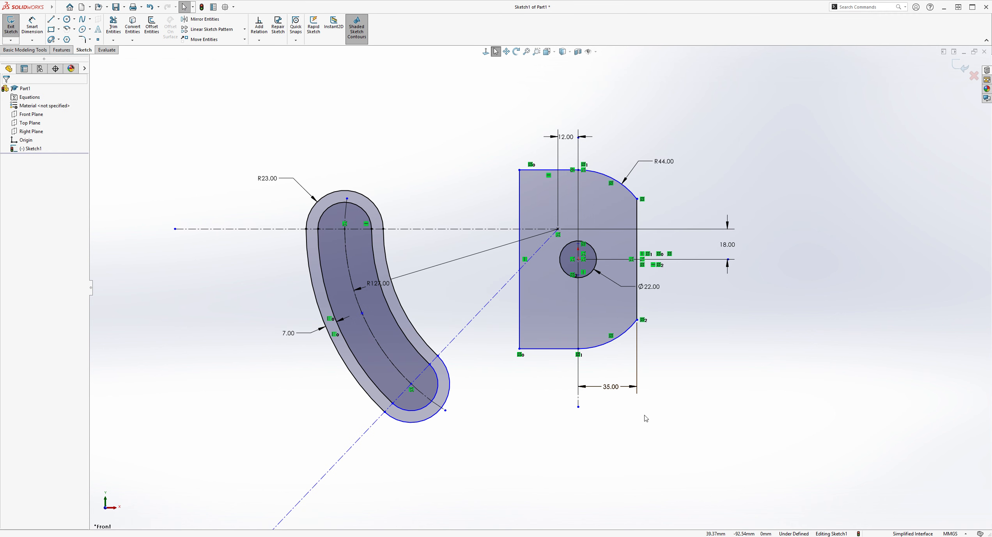
{"action": "scroll", "coordinate": [669, 393], "scroll_direction": "down", "scroll_amount": 2}
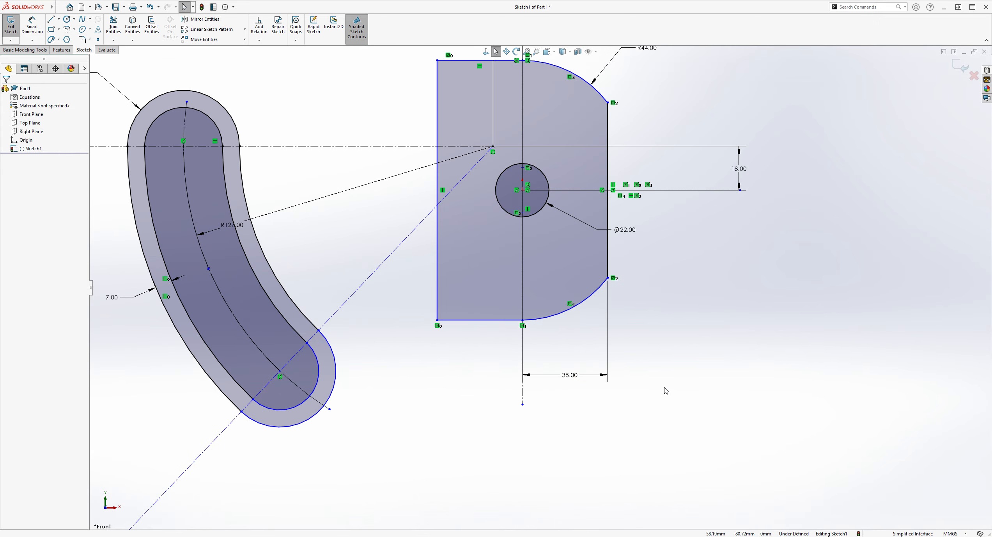
{"action": "scroll", "coordinate": [665, 390], "scroll_direction": "up", "scroll_amount": 1}
{"action": "scroll", "coordinate": [342, 127], "scroll_direction": "up", "scroll_amount": 2}
{"action": "left_click", "coordinate": [51, 19]}
{"action": "scroll", "coordinate": [431, 131], "scroll_direction": "down", "scroll_amount": 1}
{"action": "left_click", "coordinate": [503, 168]}
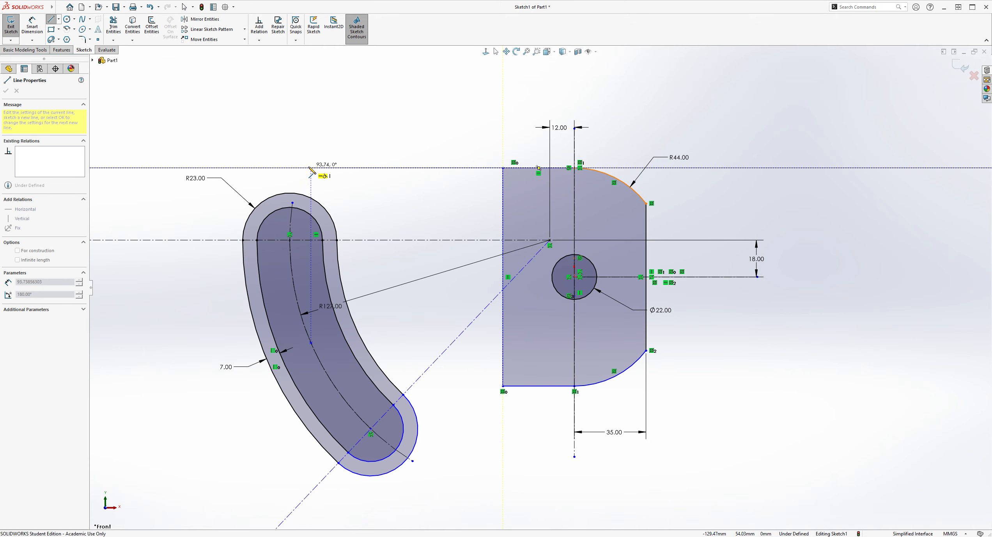
{"action": "double_click", "coordinate": [339, 168]}
{"action": "key", "text": "Escape"}
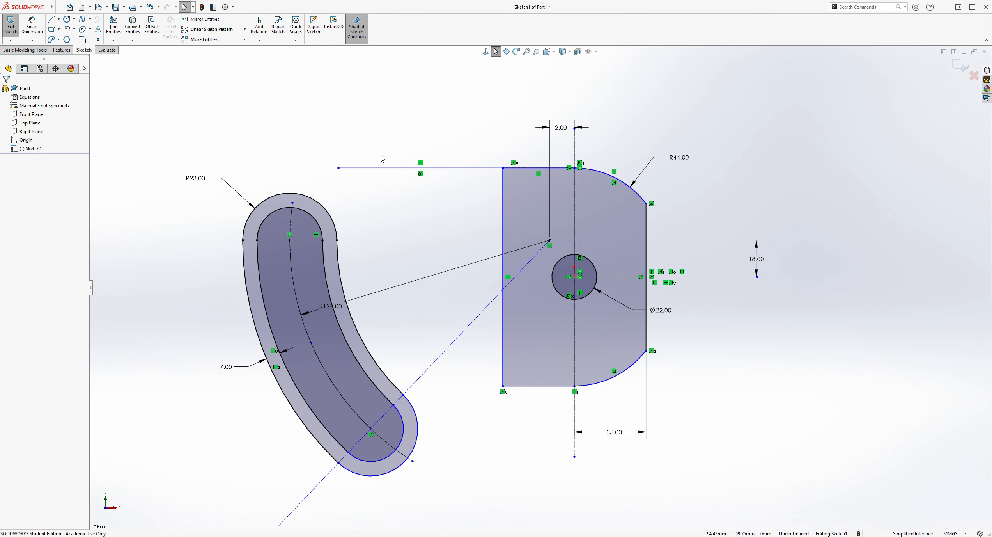
{"action": "scroll", "coordinate": [425, 213], "scroll_direction": "down", "scroll_amount": 1}
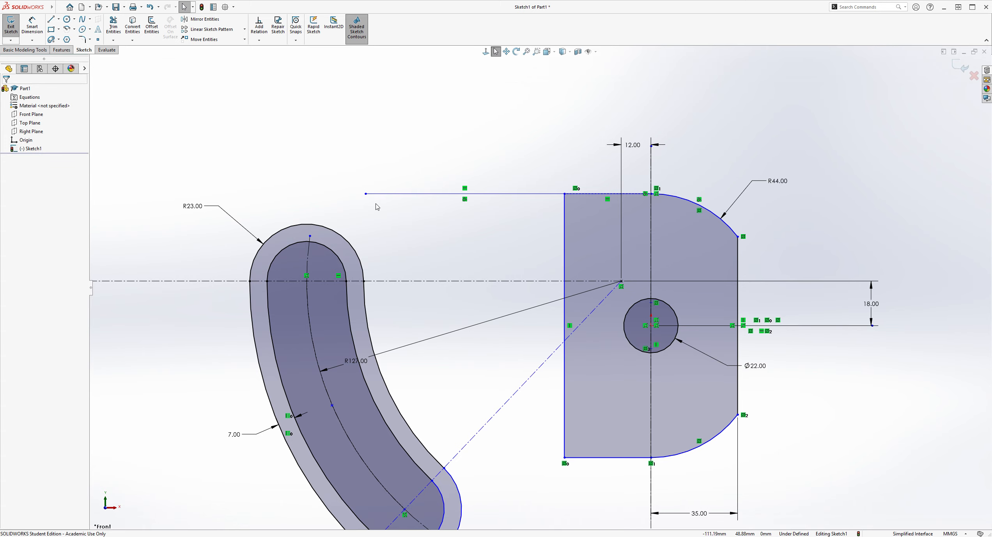
Make the horizontal line from the profile's upper-left corner tangent to the R23 outer end arc of the curved slot.
{"action": "left_click", "coordinate": [380, 193]}
{"action": "left_click", "coordinate": [334, 231]}
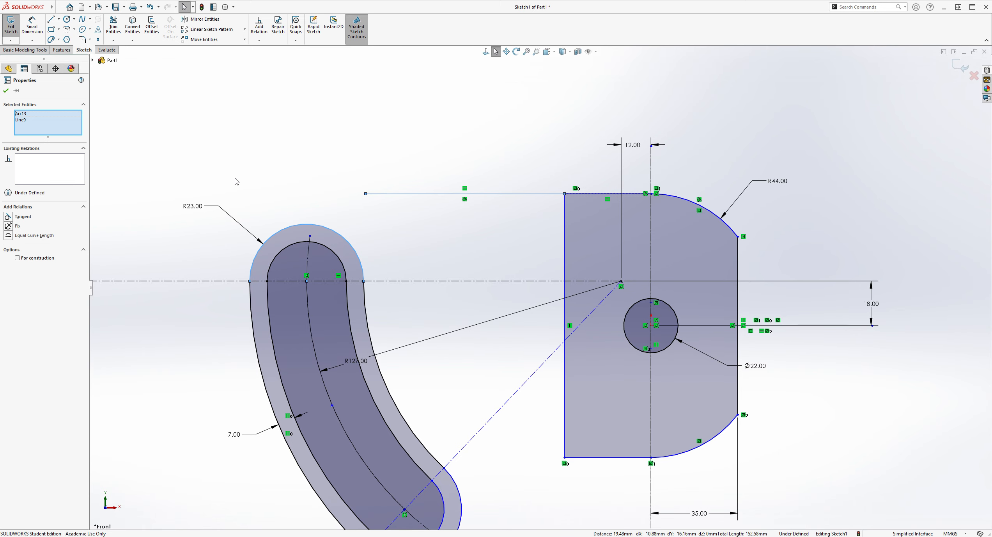
{"action": "left_click", "coordinate": [23, 217]}
{"action": "left_click", "coordinate": [426, 256]}
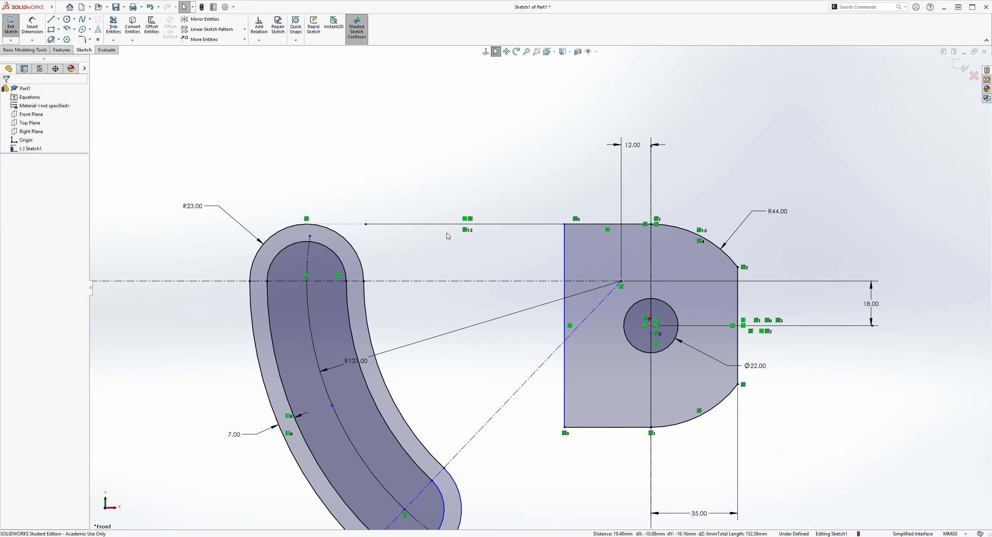
Make the free left endpoint of the upper horizontal line coincident with the slot's R23 outer arc.
{"action": "scroll", "coordinate": [357, 224], "scroll_direction": "down", "scroll_amount": 2}
{"action": "left_click", "coordinate": [301, 234]}
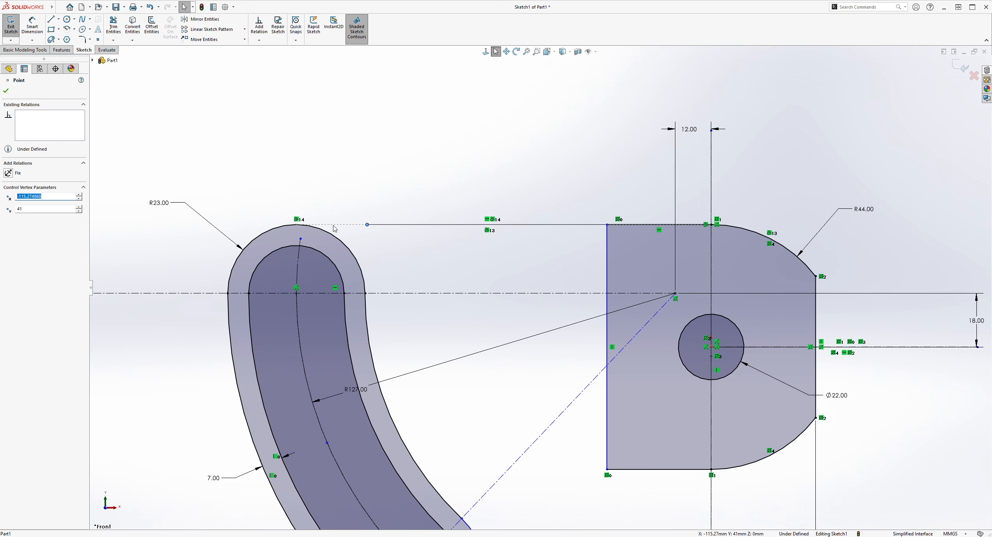
{"action": "left_click", "coordinate": [294, 228], "text": "ctrl"}
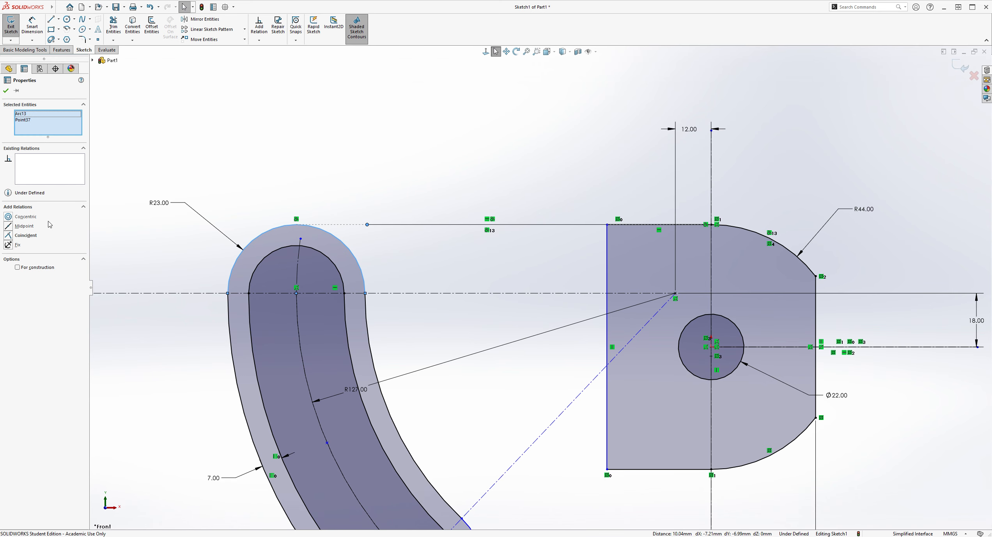
{"action": "left_click", "coordinate": [23, 234]}
{"action": "left_click", "coordinate": [141, 223]}
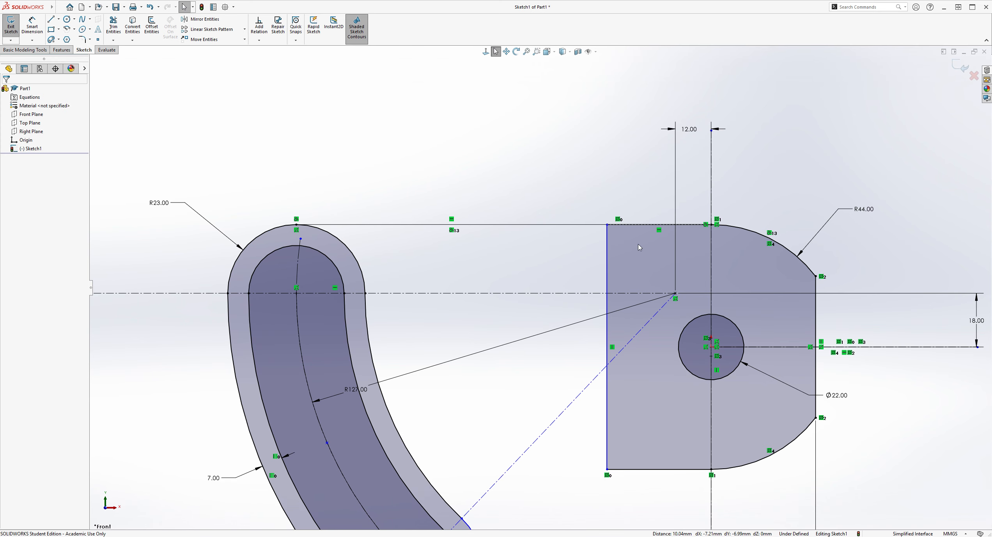
Draw a horizontal line about 14 mm long from the body profile's lower-left corner toward the curved slot.
{"action": "scroll", "coordinate": [639, 343], "scroll_direction": "up", "scroll_amount": 4}
{"action": "scroll", "coordinate": [631, 434], "scroll_direction": "down", "scroll_amount": 1}
{"action": "scroll", "coordinate": [565, 389], "scroll_direction": "down", "scroll_amount": 2}
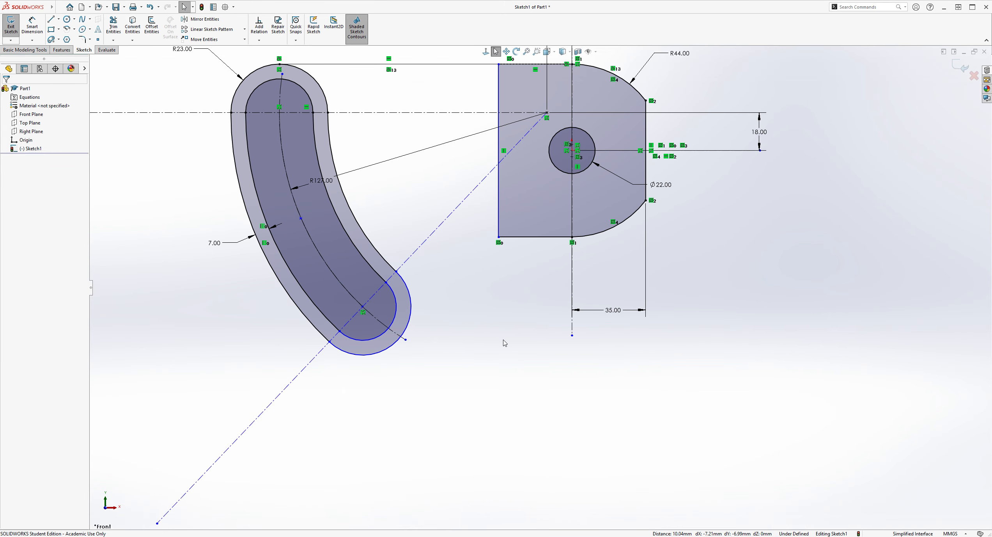
{"action": "scroll", "coordinate": [539, 296], "scroll_direction": "down", "scroll_amount": 2}
{"action": "scroll", "coordinate": [561, 261], "scroll_direction": "up", "scroll_amount": 1}
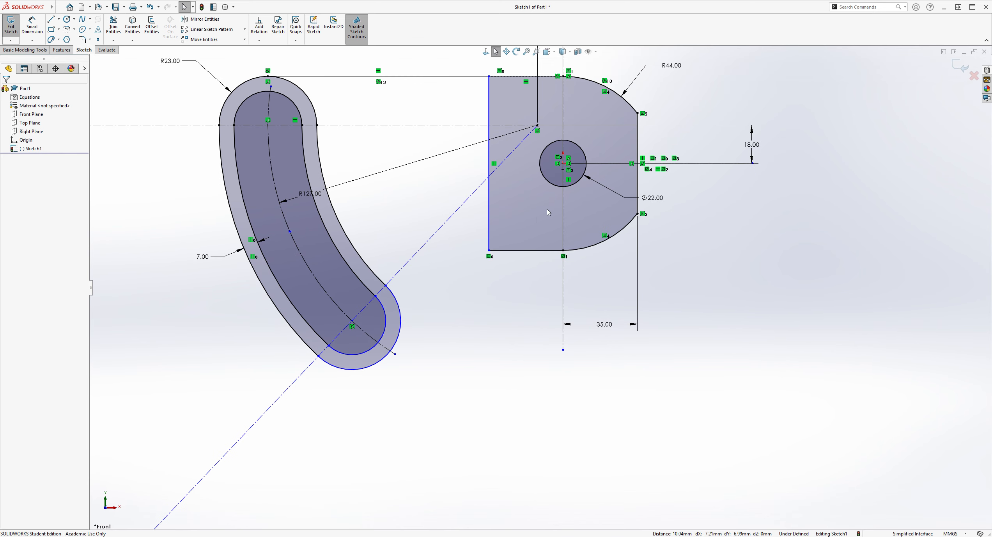
{"action": "left_click", "coordinate": [51, 19]}
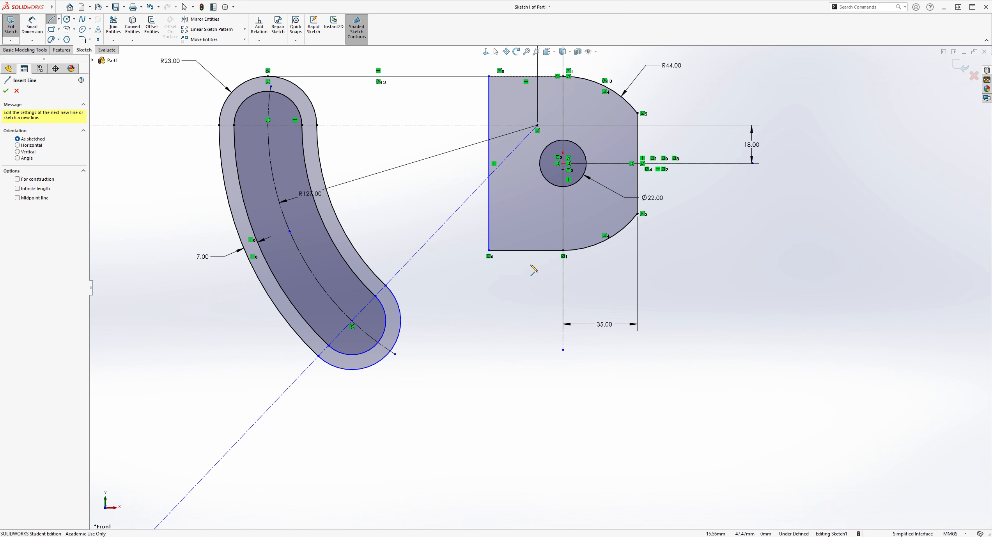
{"action": "scroll", "coordinate": [531, 272], "scroll_direction": "down", "scroll_amount": 1}
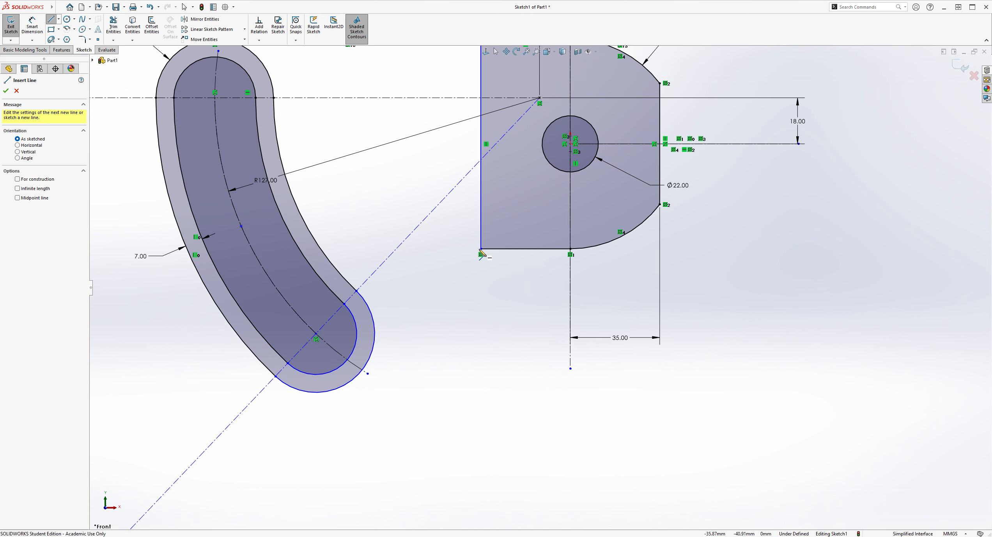
{"action": "left_click_drag", "start_coordinate": [480, 249], "coordinate": [445, 248]}
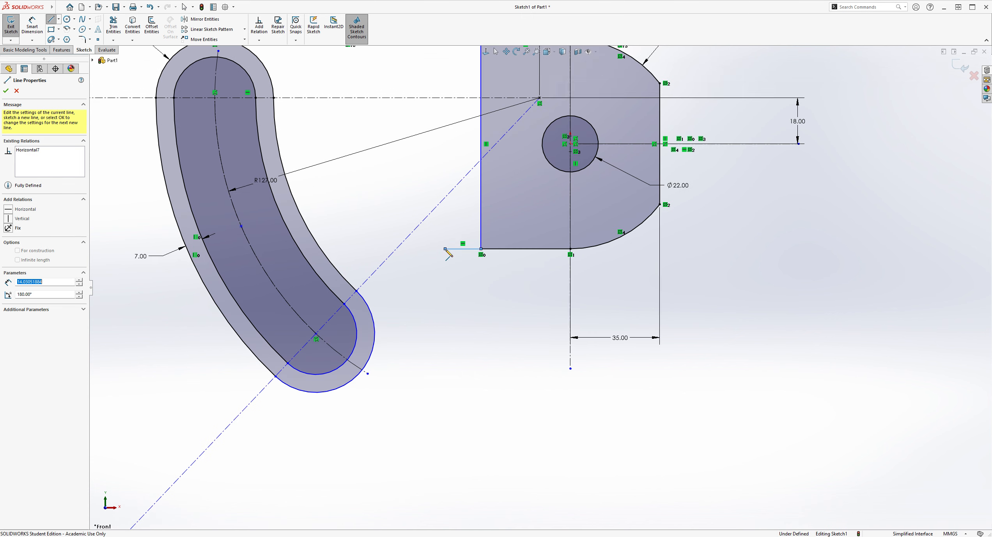
{"action": "left_click", "coordinate": [445, 248]}
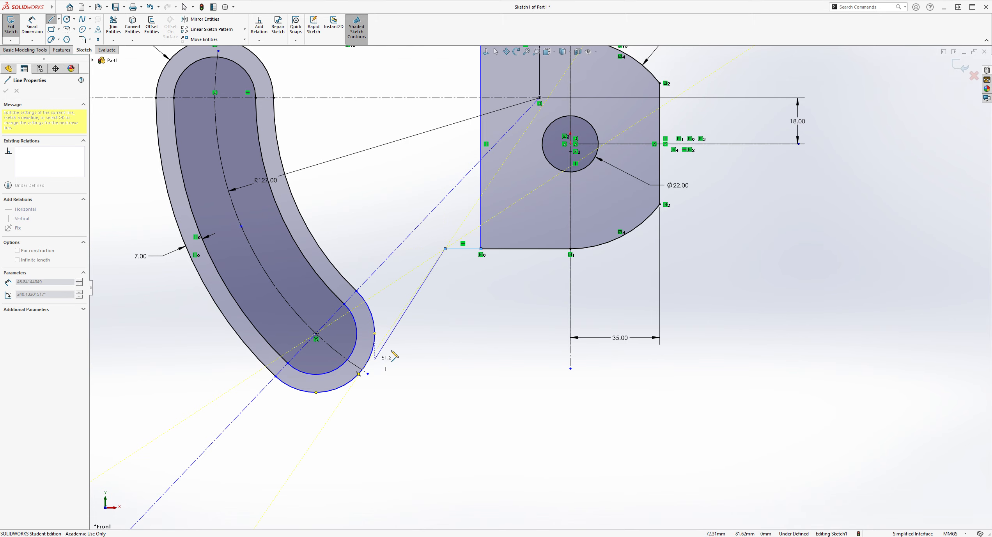
{"action": "left_click", "coordinate": [358, 373]}
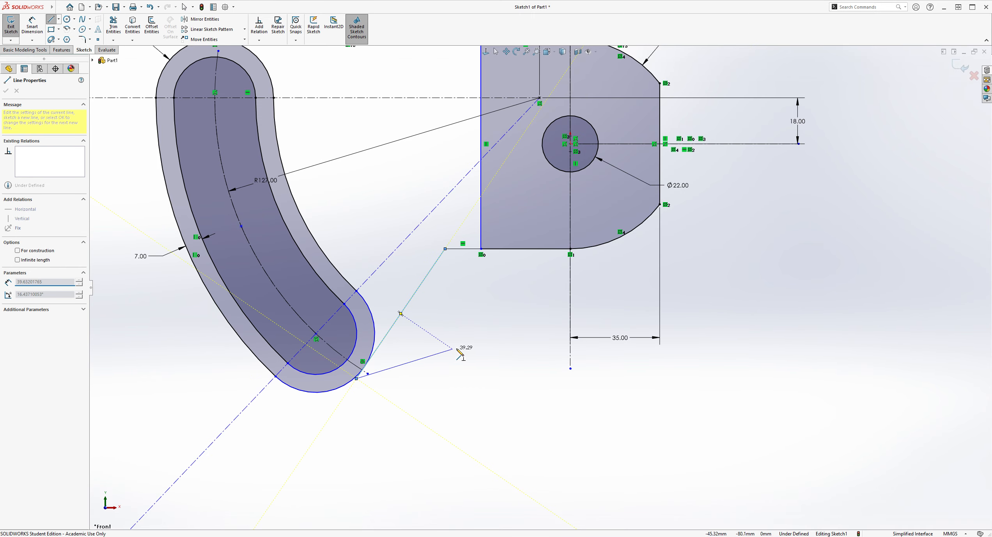
{"action": "key", "text": "Escape"}
{"action": "scroll", "coordinate": [390, 373], "scroll_direction": "down", "scroll_amount": 2}
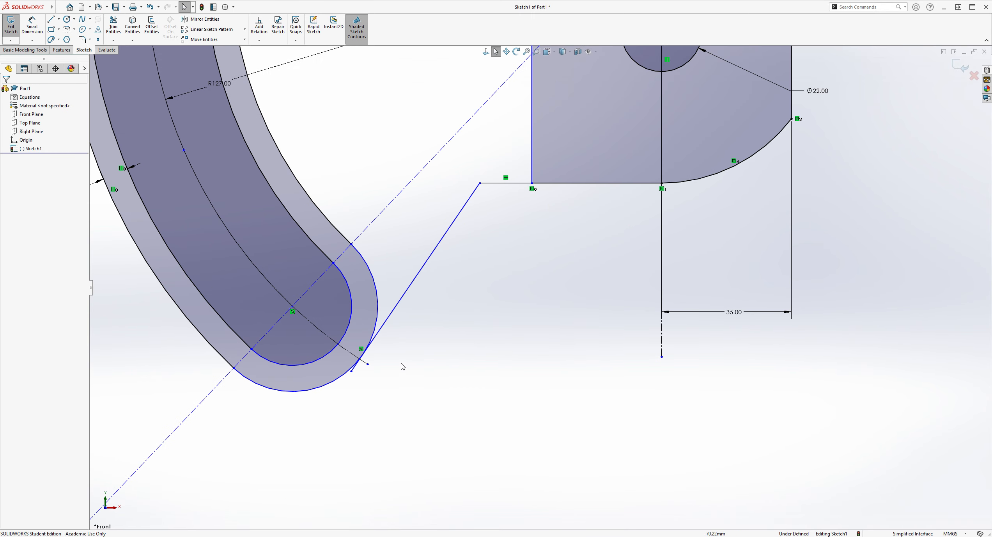
{"action": "left_click", "coordinate": [386, 329]}
{"action": "key", "text": "Delete"}
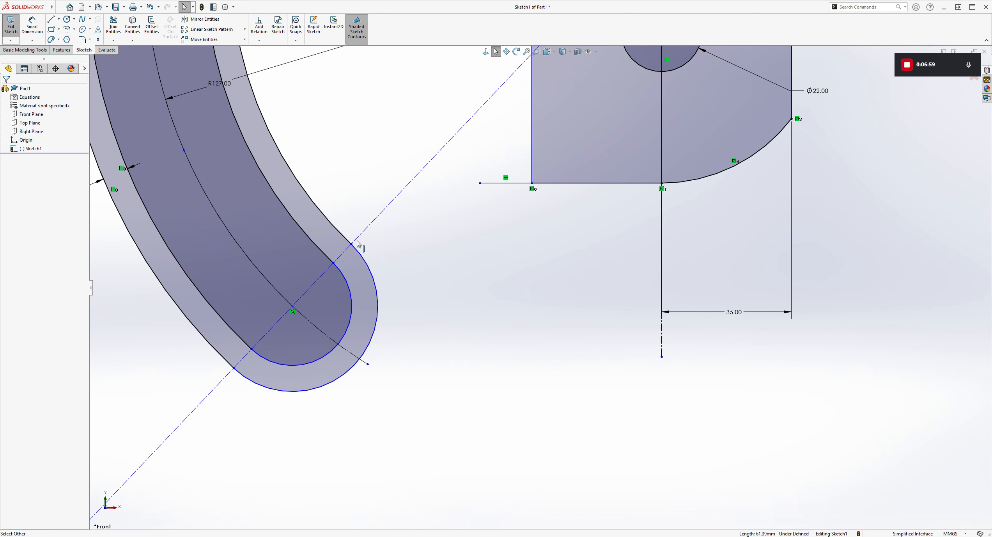
Draw a slanted line from the short lower line's left end downward, ending just short of the slot's outer lower end arc.
{"action": "left_click", "coordinate": [52, 20]}
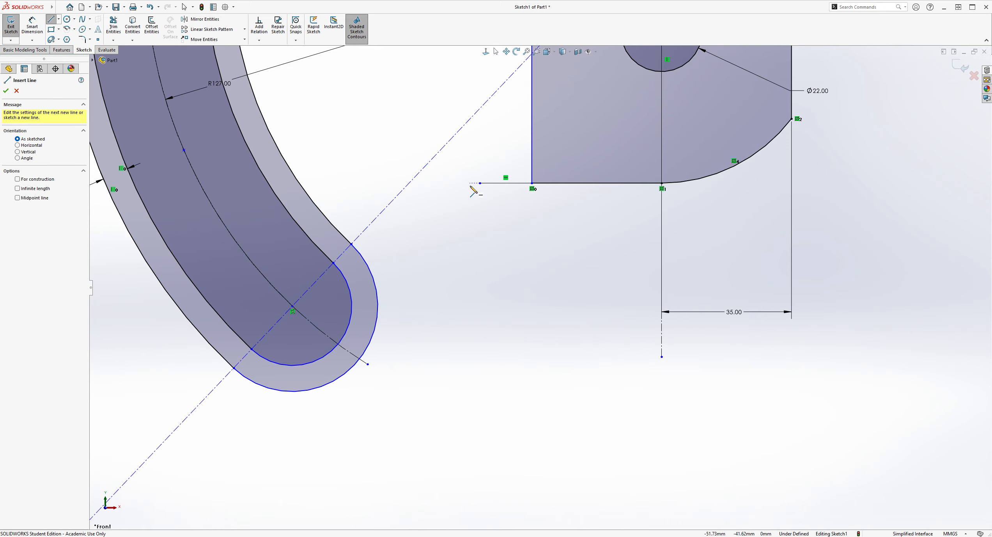
{"action": "left_click", "coordinate": [480, 183]}
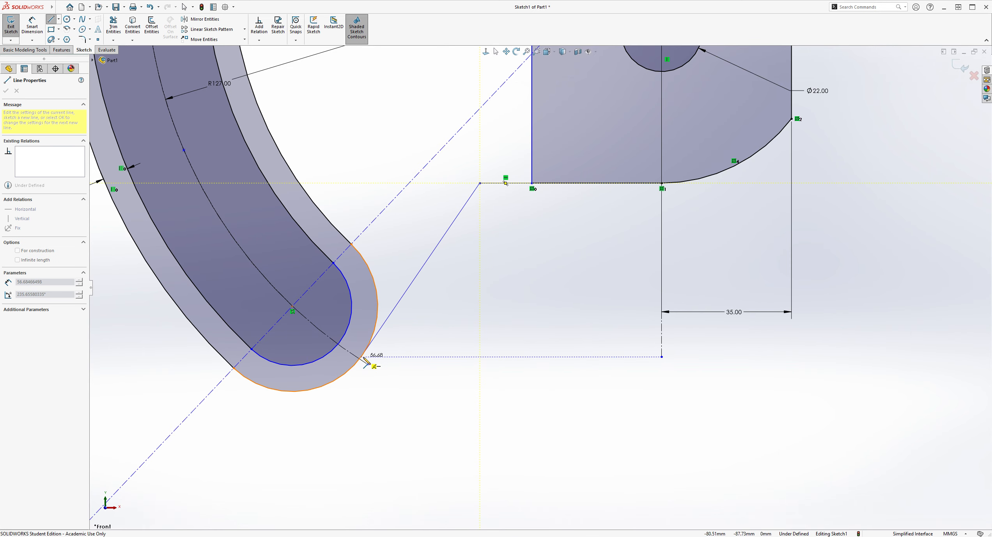
{"action": "left_click", "coordinate": [387, 352]}
{"action": "key", "text": "Escape"}
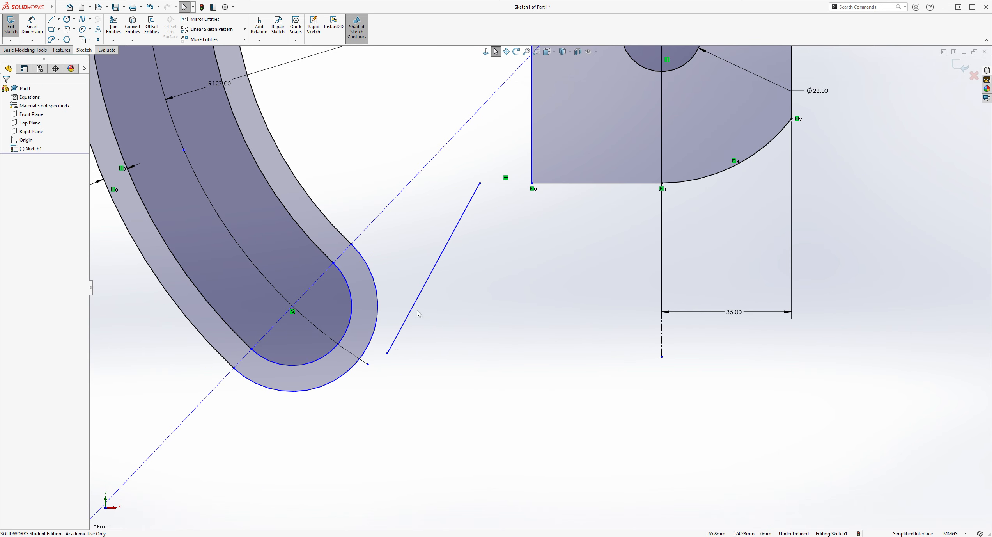
Make the slanted line's free endpoint coincident with the slot's outer lower end arc.
{"action": "left_click", "coordinate": [387, 353]}
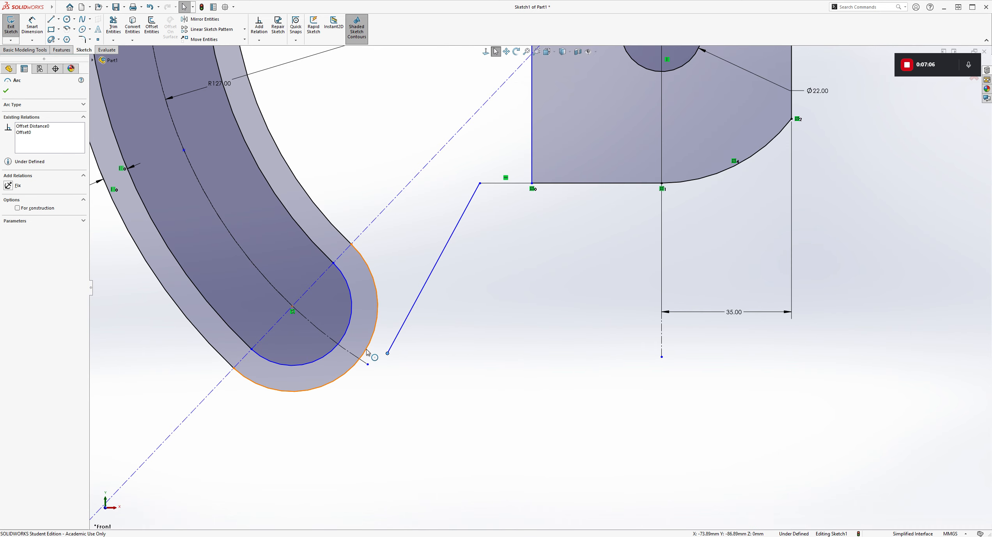
{"action": "left_click", "coordinate": [369, 349], "text": "ctrl"}
{"action": "left_click", "coordinate": [33, 235]}
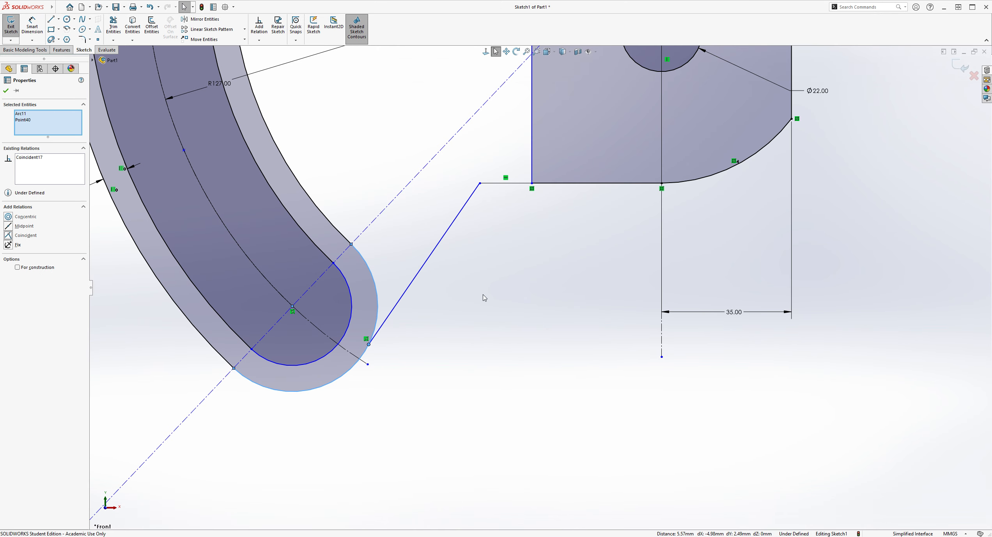
{"action": "left_click", "coordinate": [484, 296]}
Make the slanted line tangent to the outer lower end arc of the curved slot.
{"action": "scroll", "coordinate": [541, 283], "scroll_direction": "up", "scroll_amount": 3}
{"action": "scroll", "coordinate": [583, 165], "scroll_direction": "down", "scroll_amount": 3}
{"action": "scroll", "coordinate": [583, 164], "scroll_direction": "up", "scroll_amount": 2}
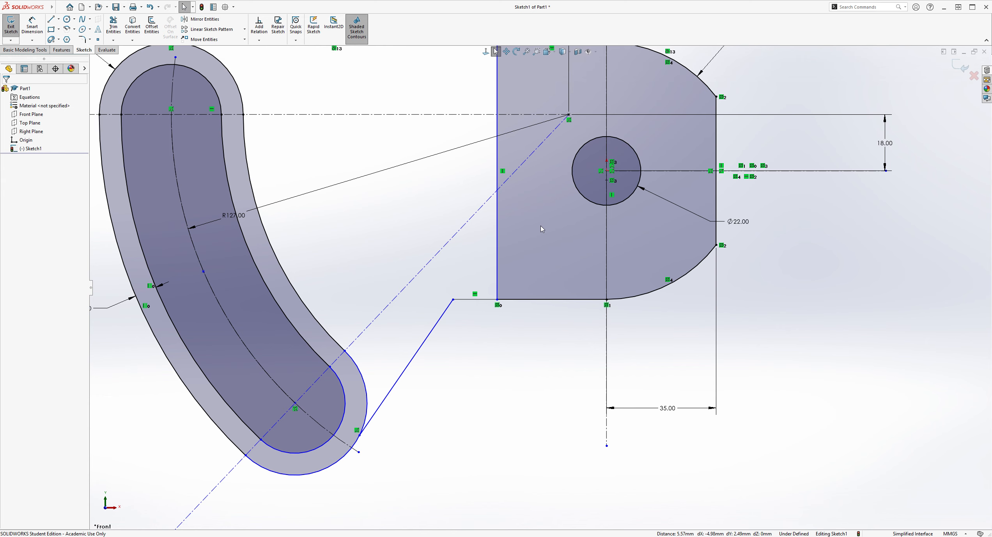
{"action": "scroll", "coordinate": [540, 225], "scroll_direction": "down", "scroll_amount": 1}
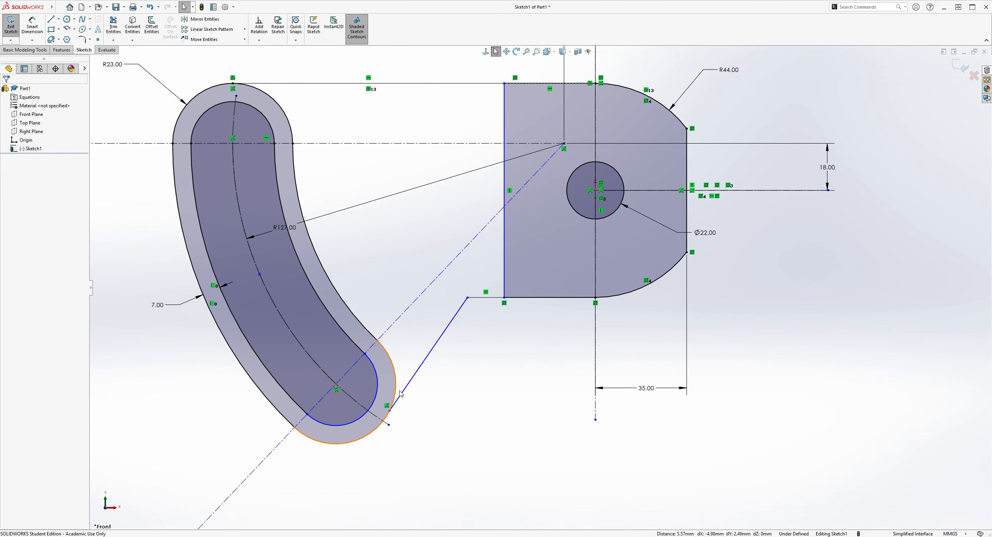
{"action": "left_click", "coordinate": [395, 402]}
{"action": "left_click", "coordinate": [394, 398], "text": "ctrl"}
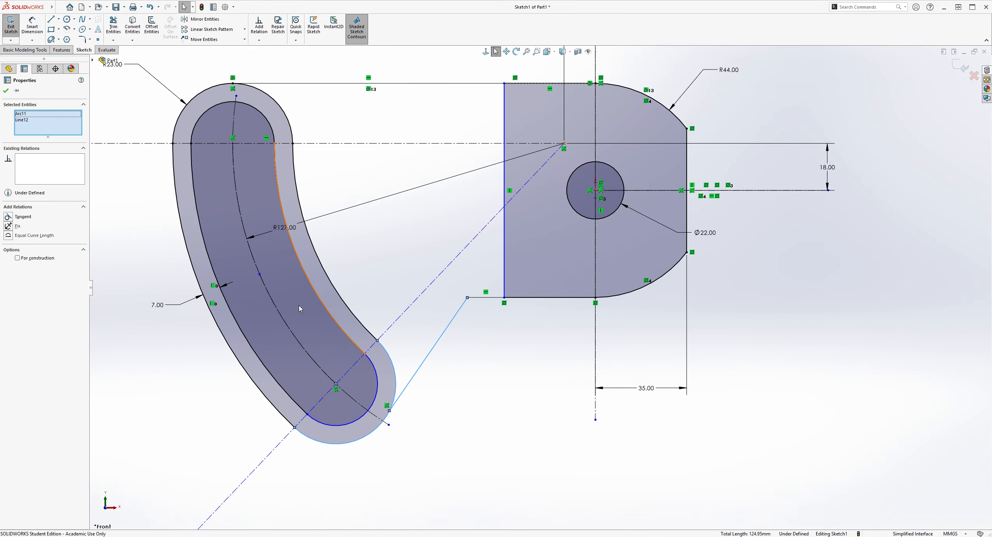
{"action": "left_click", "coordinate": [24, 218]}
{"action": "left_click", "coordinate": [603, 339]}
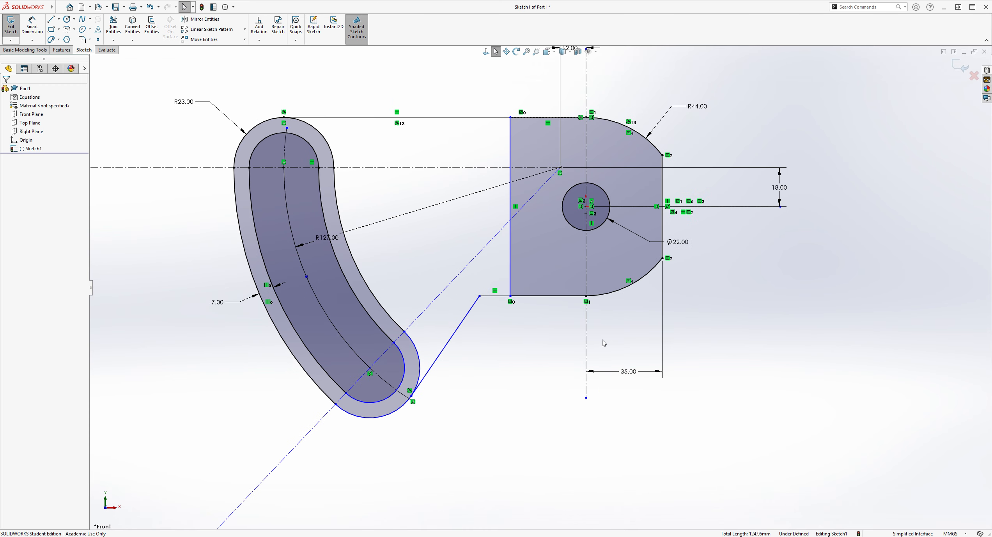
Dimension the horizontal distance from the slanted line's upper endpoint to the centre of the 22 mm hole as 52 mm.
{"action": "scroll", "coordinate": [602, 339], "scroll_direction": "down", "scroll_amount": 2}
{"action": "left_click", "coordinate": [32, 26]}
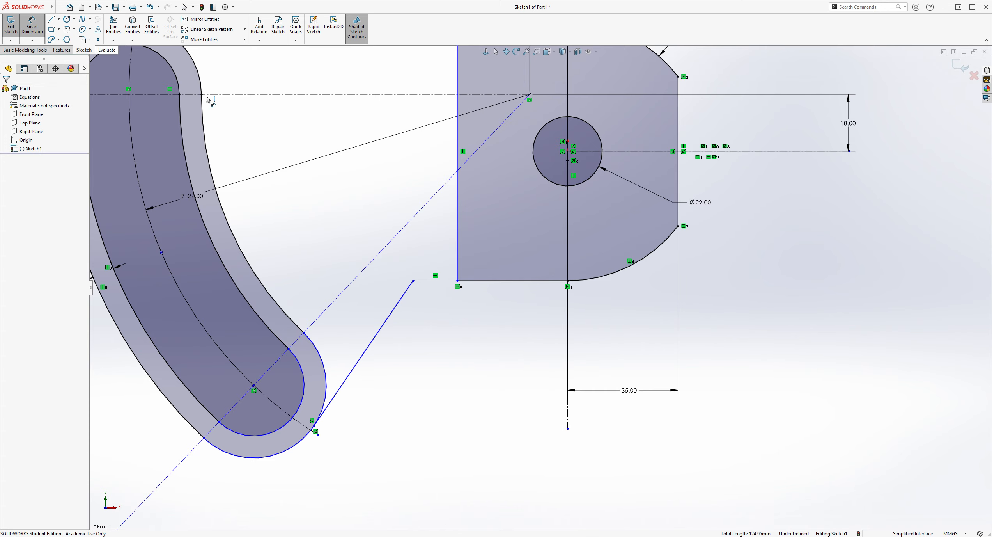
{"action": "left_click", "coordinate": [414, 282]}
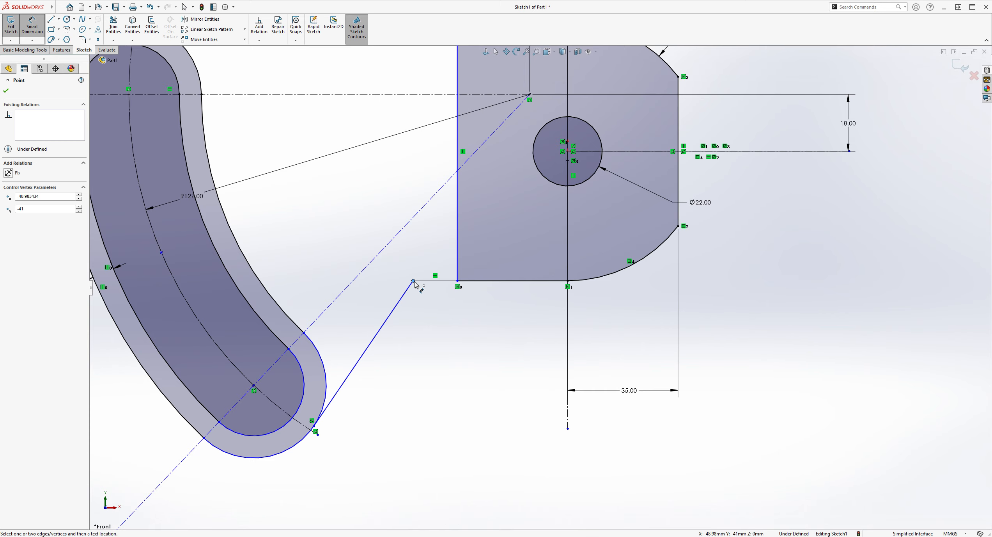
{"action": "left_click", "coordinate": [568, 152]}
{"action": "left_click", "coordinate": [503, 367]}
{"action": "type", "text": "52"}
{"action": "key", "text": "Return"}
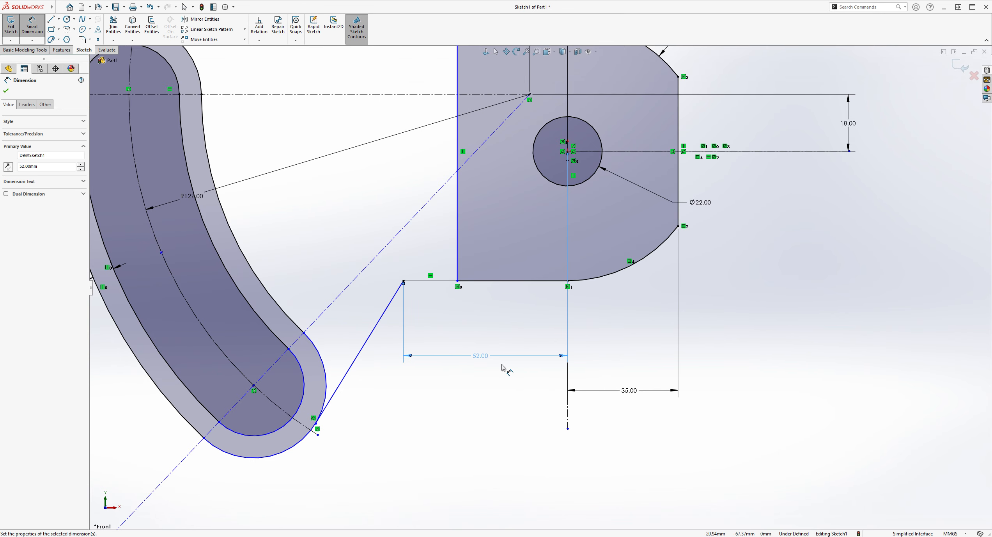
{"action": "key", "text": "Escape"}
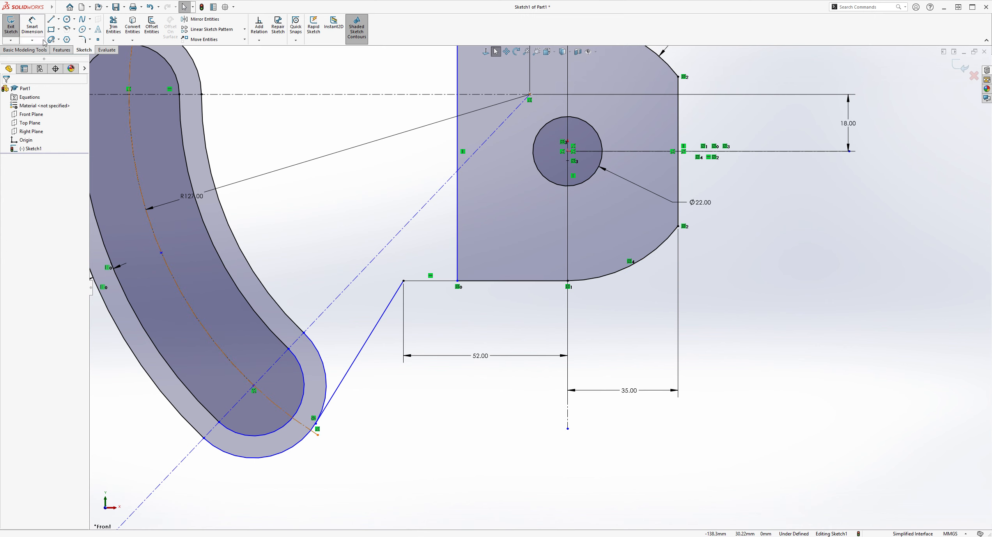
Dimension the angle between the slanted line and the horizontal centreline through the hole as 45°.
{"action": "left_click", "coordinate": [32, 27]}
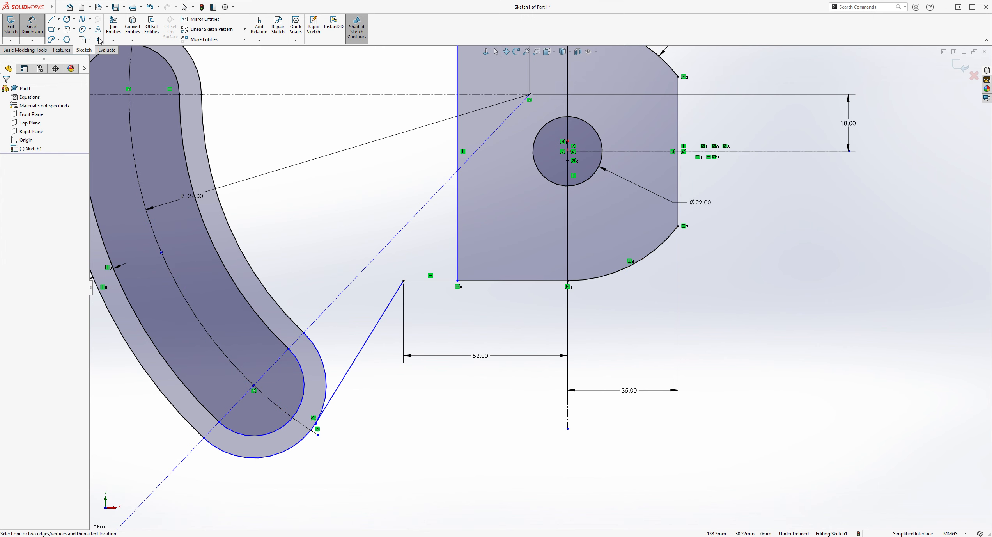
{"action": "left_click", "coordinate": [385, 319]}
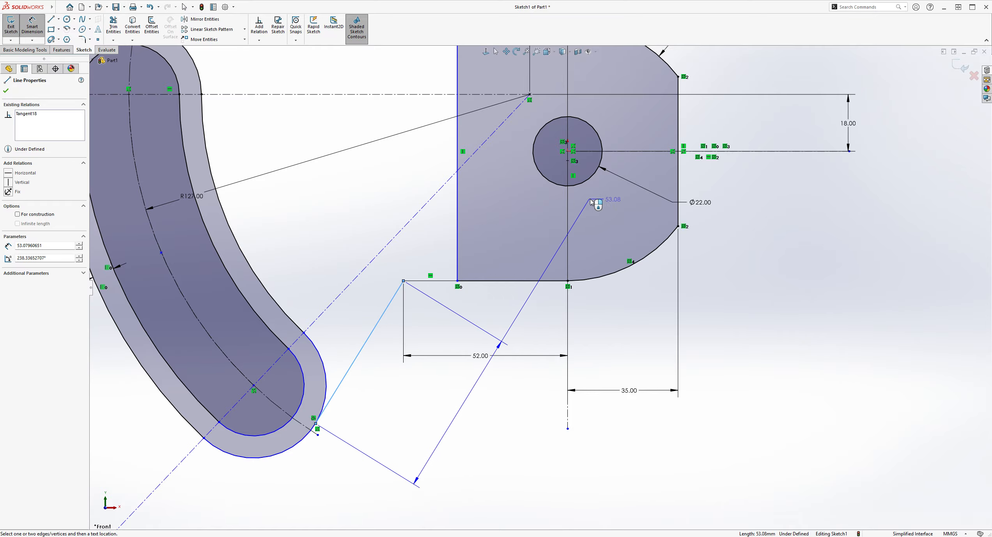
{"action": "left_click", "coordinate": [639, 151]}
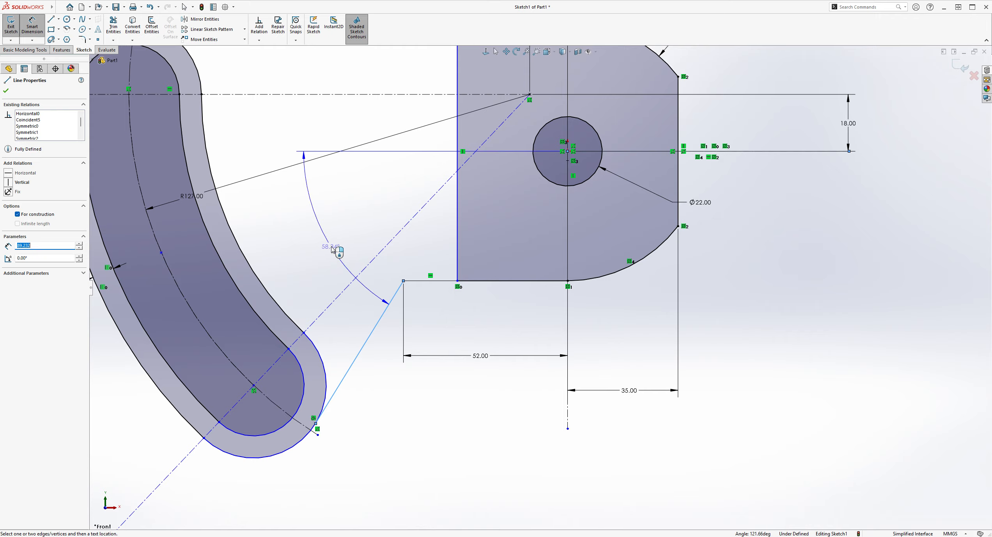
{"action": "left_click", "coordinate": [331, 250]}
{"action": "type", "text": "45"}
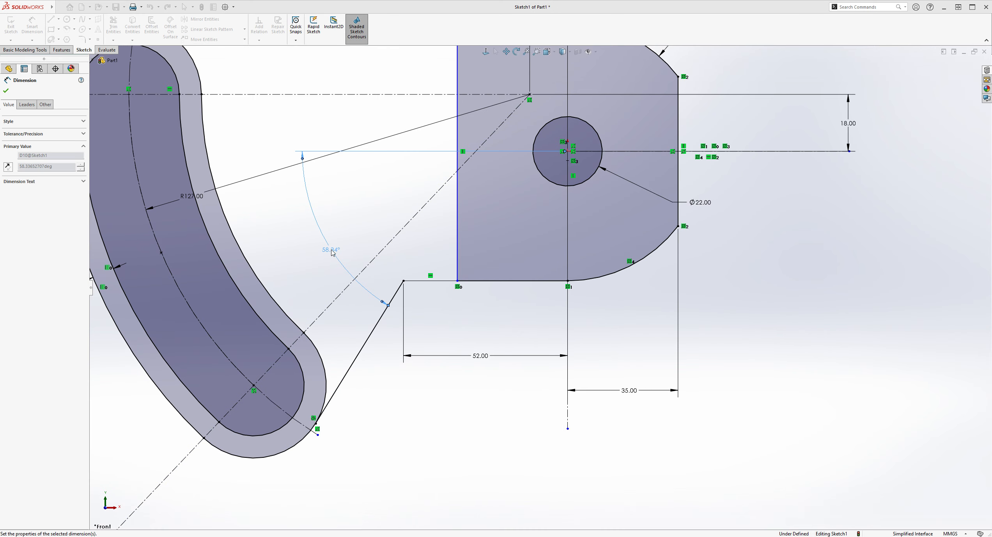
{"action": "key", "text": "Return"}
{"action": "key", "text": "Escape"}
Fillet the corner between the slanted line and the lower horizontal line with a 12 mm radius.
{"action": "scroll", "coordinate": [478, 302], "scroll_direction": "up", "scroll_amount": 3}
{"action": "scroll", "coordinate": [478, 245], "scroll_direction": "down", "scroll_amount": 3}
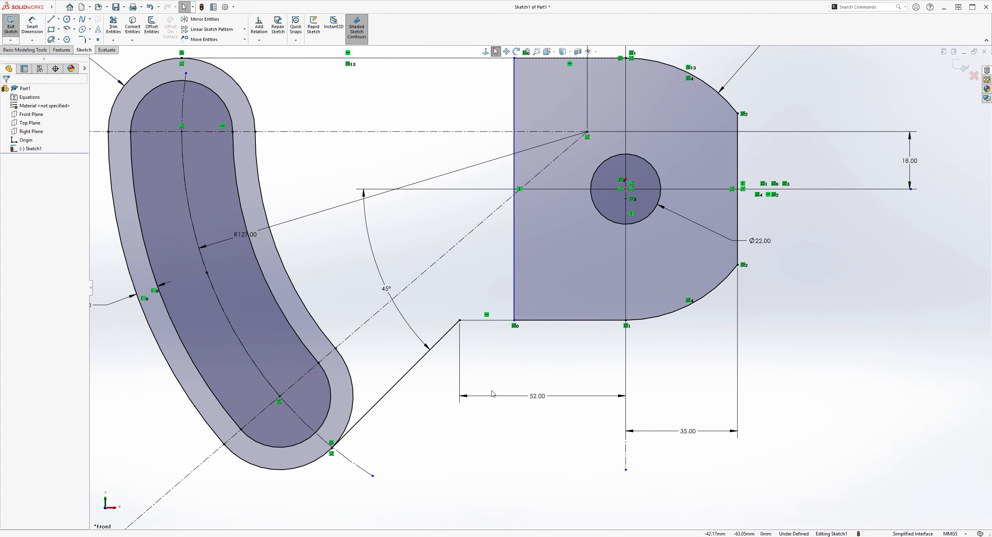
{"action": "scroll", "coordinate": [450, 394], "scroll_direction": "up", "scroll_amount": 2}
{"action": "scroll", "coordinate": [476, 399], "scroll_direction": "down", "scroll_amount": 2}
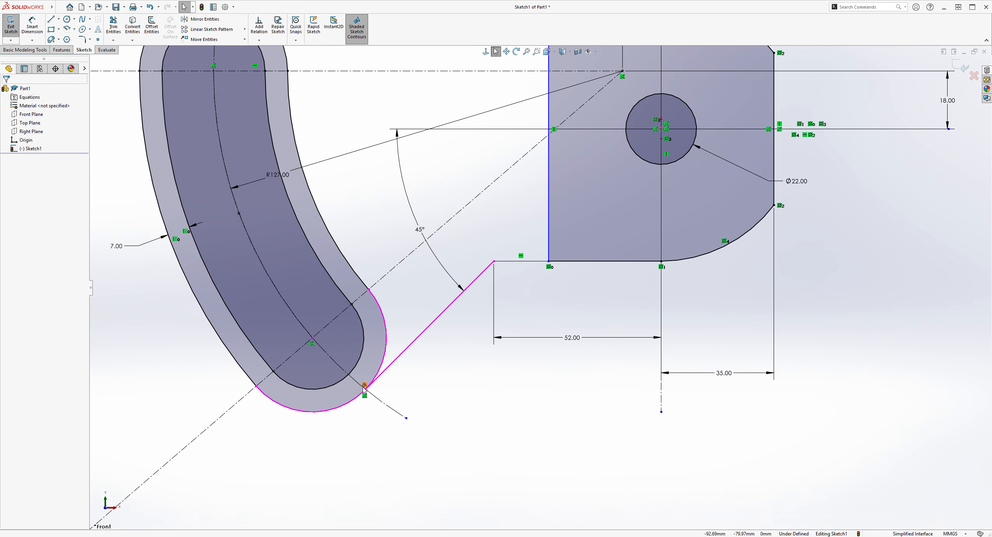
{"action": "scroll", "coordinate": [555, 401], "scroll_direction": "up", "scroll_amount": 3}
{"action": "scroll", "coordinate": [641, 223], "scroll_direction": "down", "scroll_amount": 2}
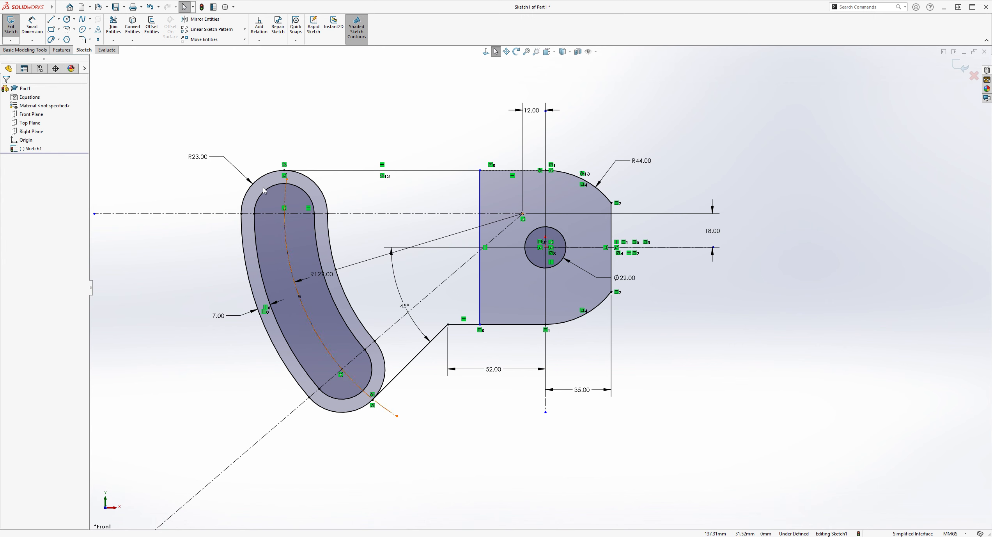
{"action": "left_click", "coordinate": [82, 40]}
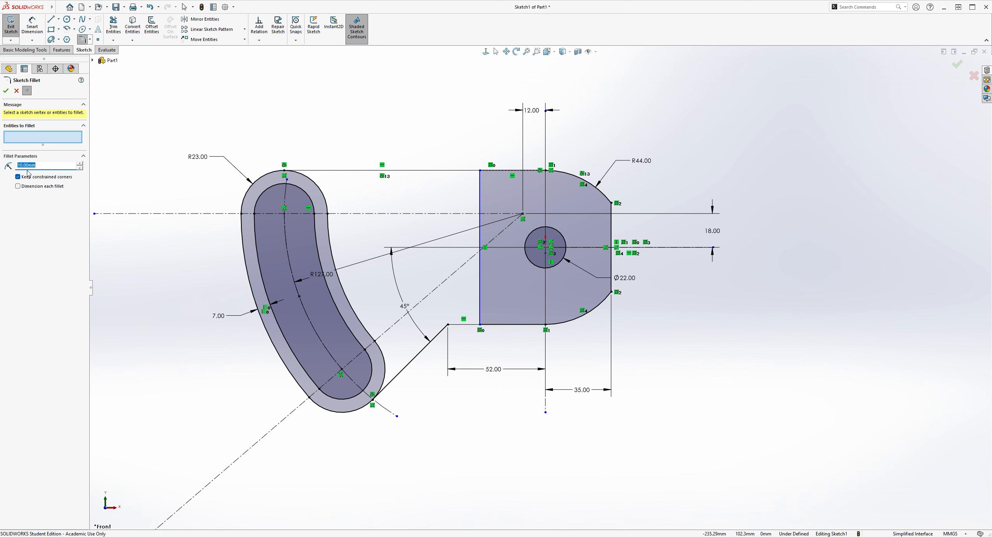
{"action": "type", "text": "12"}
{"action": "scroll", "coordinate": [443, 342], "scroll_direction": "down", "scroll_amount": 4}
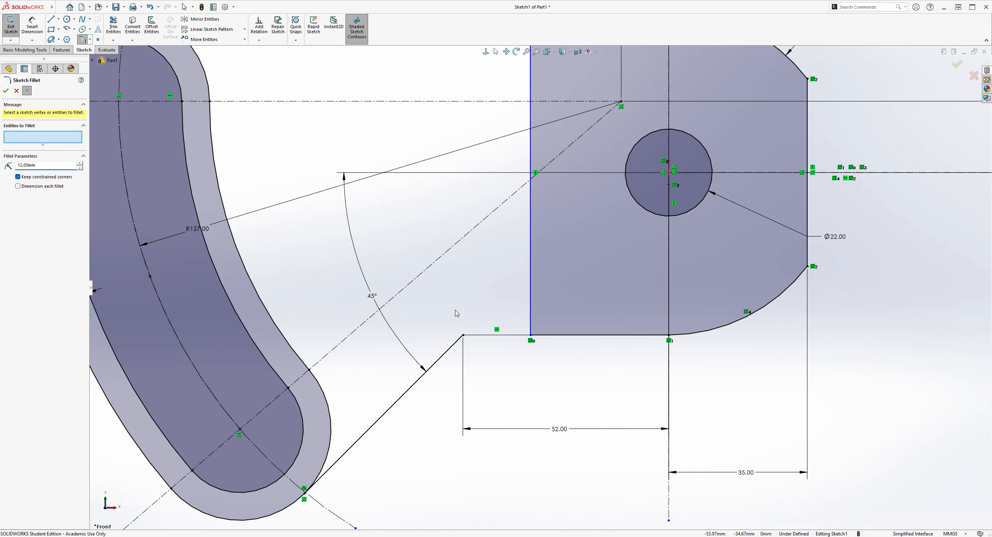
{"action": "left_click", "coordinate": [463, 336]}
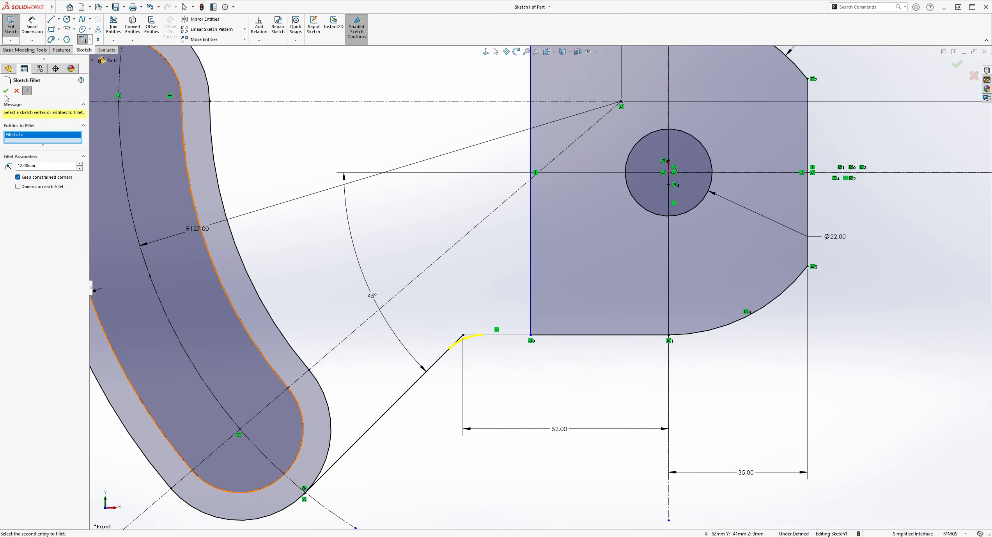
{"action": "scroll", "coordinate": [529, 275], "scroll_direction": "up", "scroll_amount": 2}
{"action": "scroll", "coordinate": [529, 276], "scroll_direction": "up", "scroll_amount": 3}
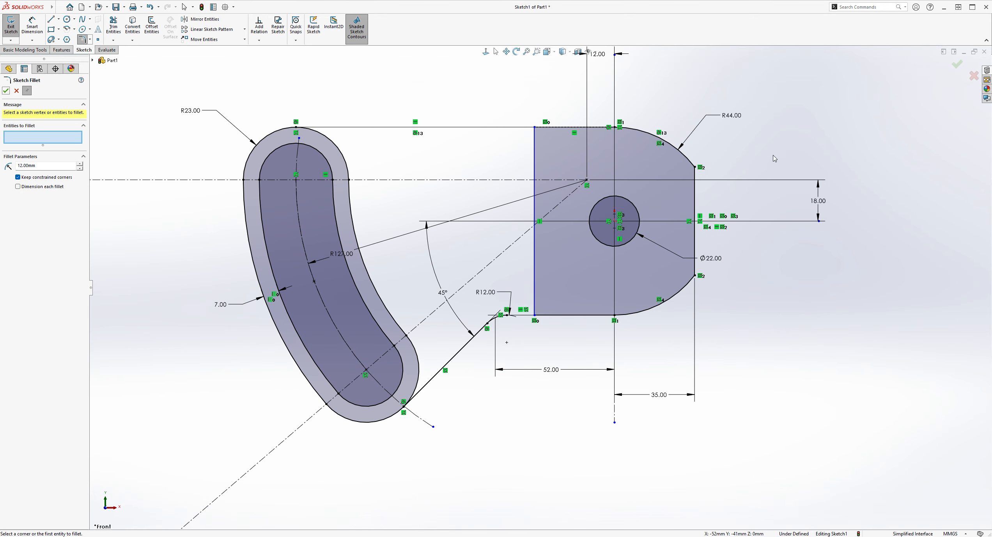
{"action": "key", "text": "Escape"}
Dimension the horizontal distance between the holed body's two vertical edges as 67 mm.
{"action": "scroll", "coordinate": [794, 152], "scroll_direction": "down", "scroll_amount": 3}
{"action": "scroll", "coordinate": [793, 151], "scroll_direction": "up", "scroll_amount": 3}
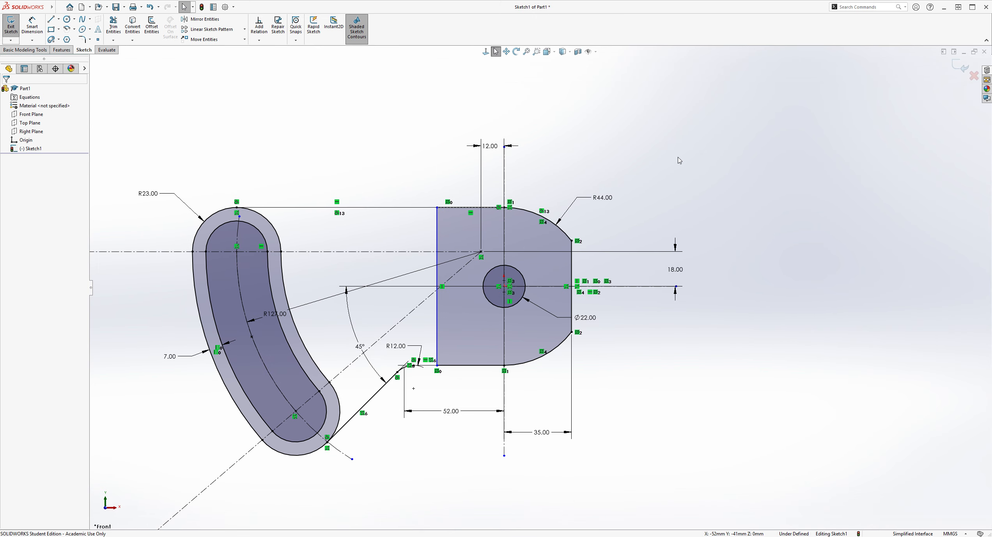
{"action": "left_click", "coordinate": [32, 27]}
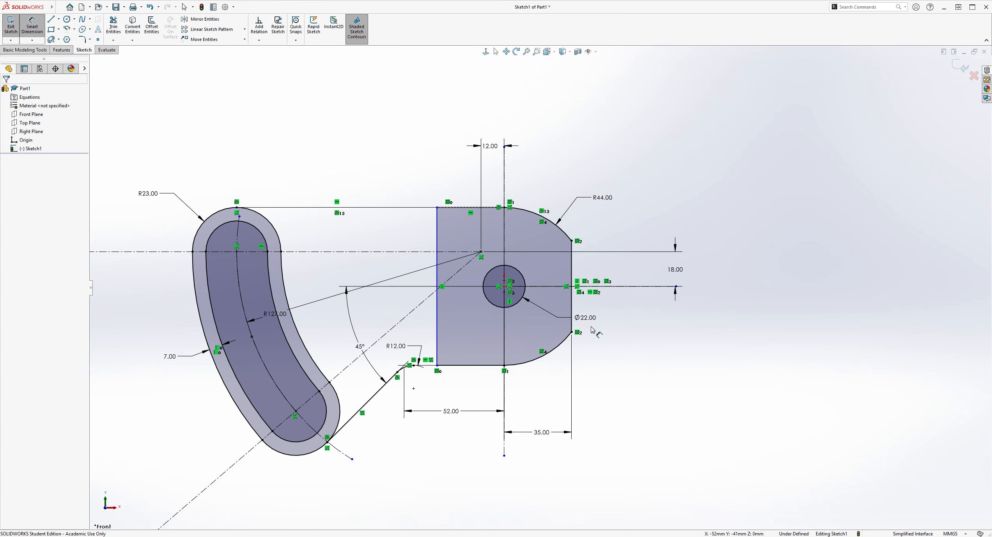
{"action": "scroll", "coordinate": [605, 341], "scroll_direction": "down", "scroll_amount": 1}
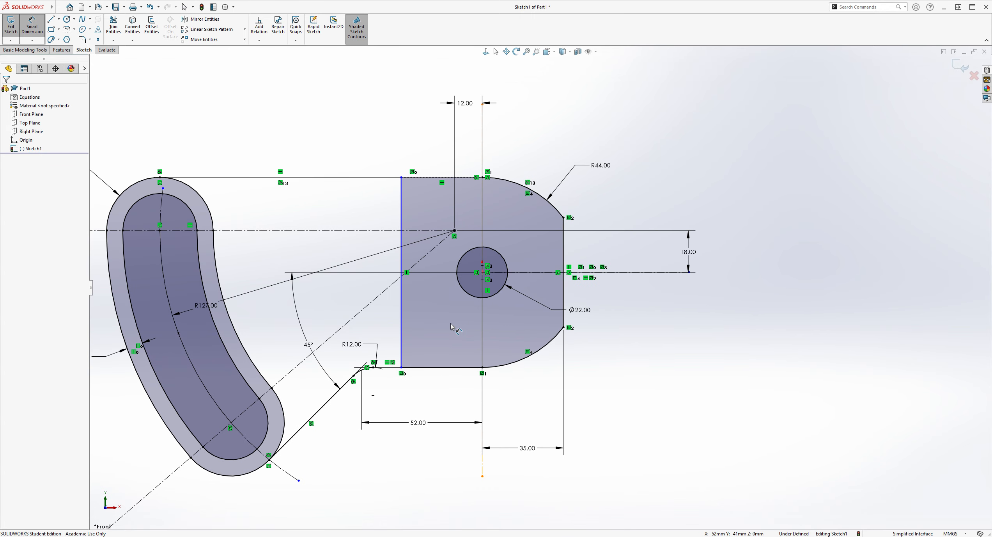
{"action": "left_click", "coordinate": [402, 316]}
{"action": "left_click", "coordinate": [565, 299]}
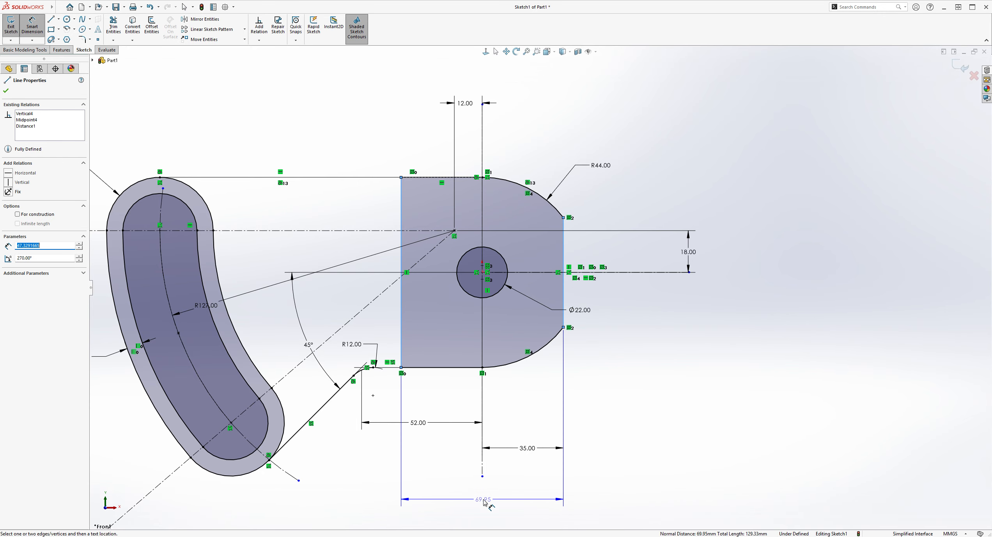
{"action": "left_click", "coordinate": [484, 501]}
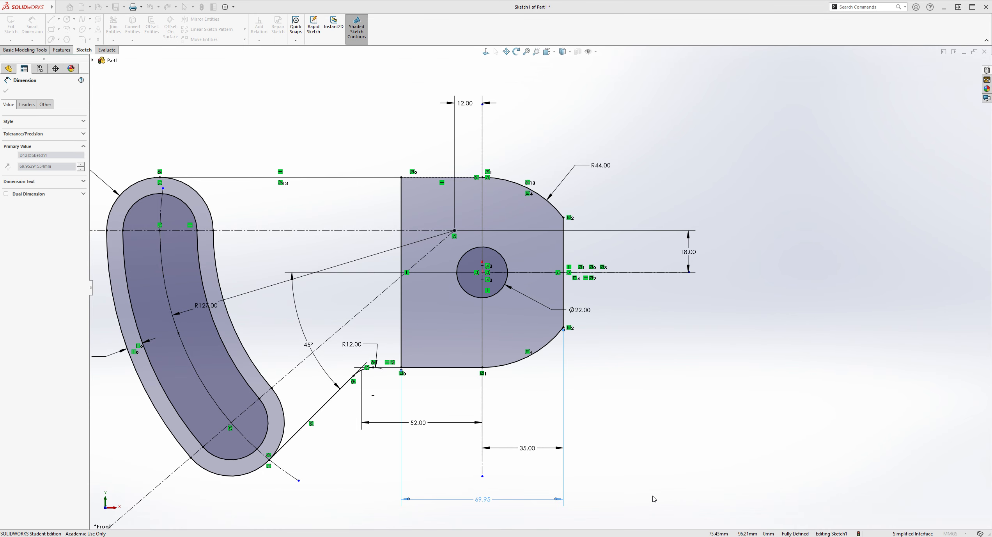
{"action": "type", "text": "67"}
{"action": "key", "text": "Return"}
{"action": "key", "text": "Escape"}
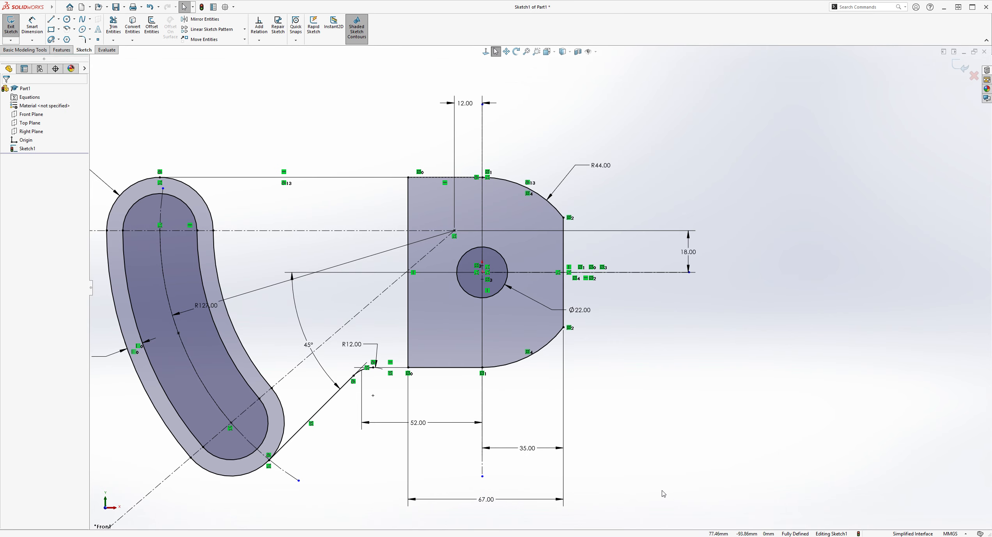
Examine the whole sketch, including the curved slot, the connecting lines and the holed body.
{"action": "scroll", "coordinate": [685, 347], "scroll_direction": "up", "scroll_amount": 3}
{"action": "scroll", "coordinate": [534, 340], "scroll_direction": "down", "scroll_amount": 1}
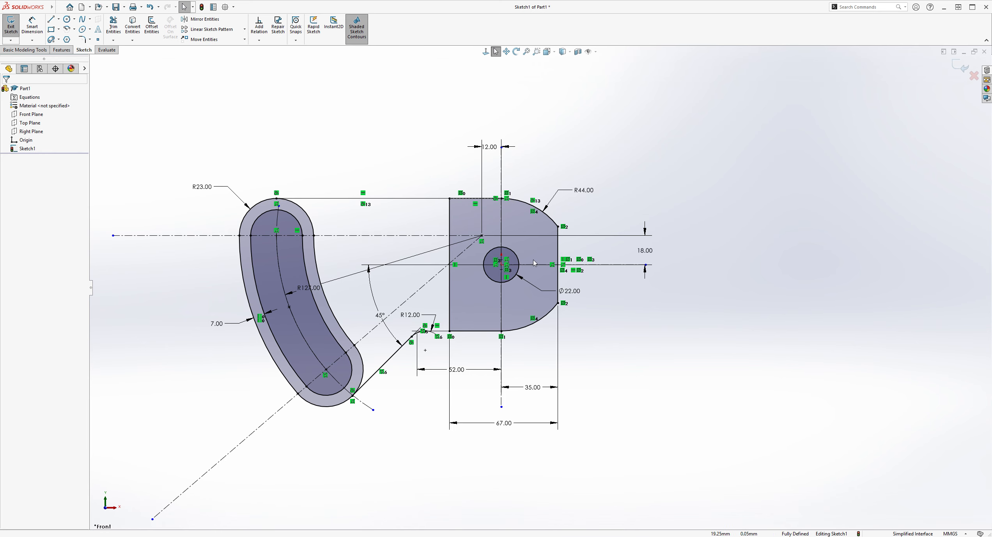
{"action": "scroll", "coordinate": [534, 339], "scroll_direction": "down", "scroll_amount": 1}
{"action": "scroll", "coordinate": [591, 360], "scroll_direction": "down", "scroll_amount": 1}
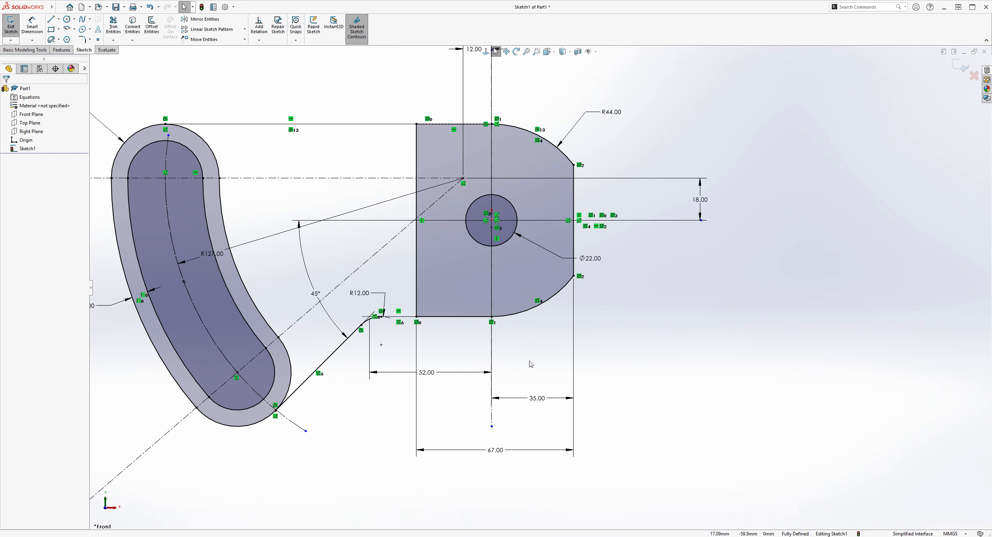
{"action": "scroll", "coordinate": [383, 117], "scroll_direction": "up", "scroll_amount": 1}
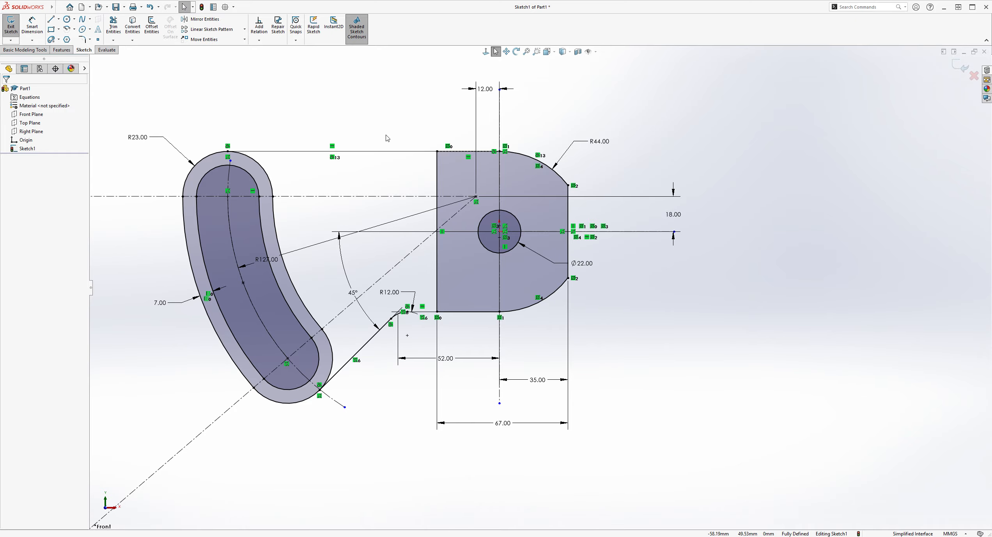
{"action": "scroll", "coordinate": [343, 195], "scroll_direction": "down", "scroll_amount": 1}
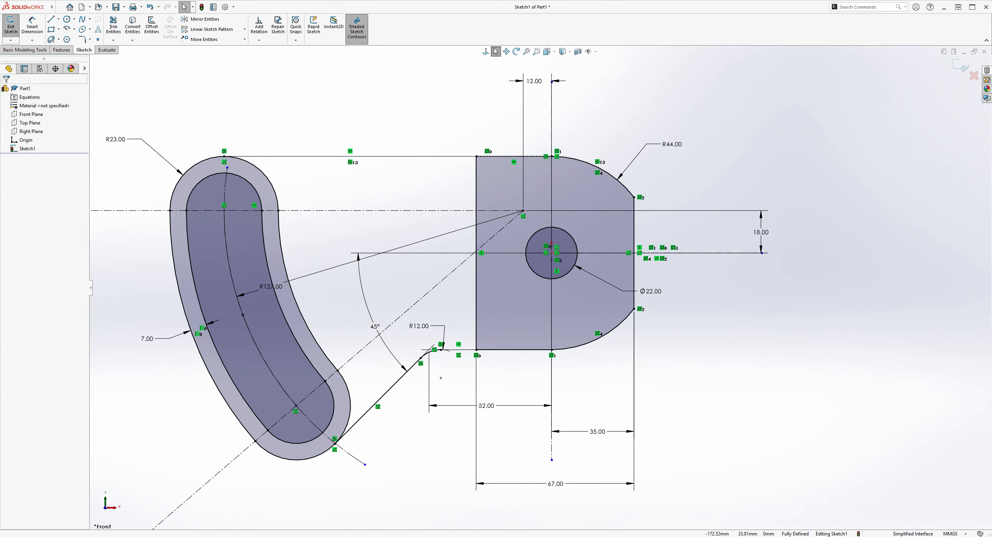
{"action": "scroll", "coordinate": [713, 208], "scroll_direction": "up", "scroll_amount": 2}
{"action": "scroll", "coordinate": [713, 204], "scroll_direction": "down", "scroll_amount": 2}
{"action": "scroll", "coordinate": [516, 179], "scroll_direction": "up", "scroll_amount": 1}
{"action": "scroll", "coordinate": [380, 275], "scroll_direction": "down", "scroll_amount": 1}
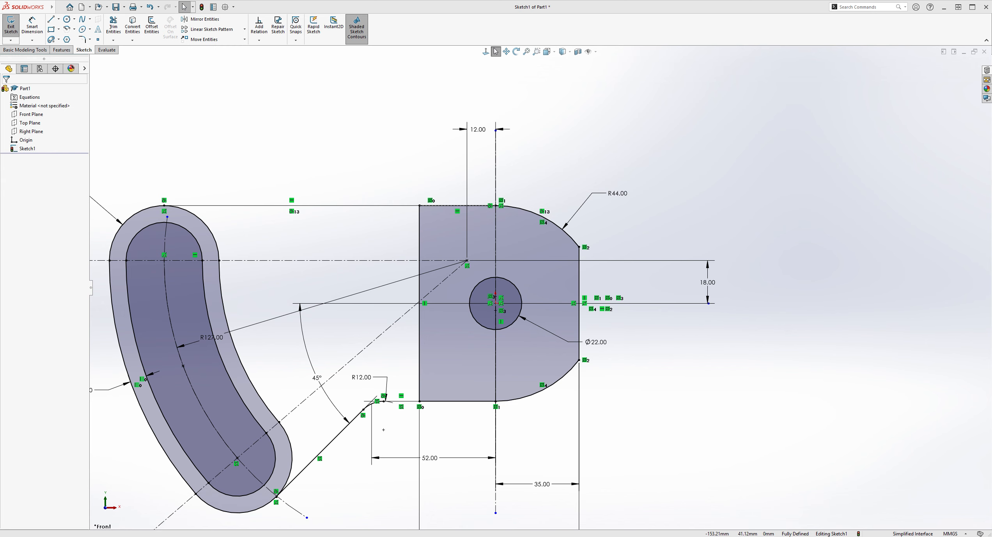
{"action": "scroll", "coordinate": [786, 403], "scroll_direction": "up", "scroll_amount": 2}
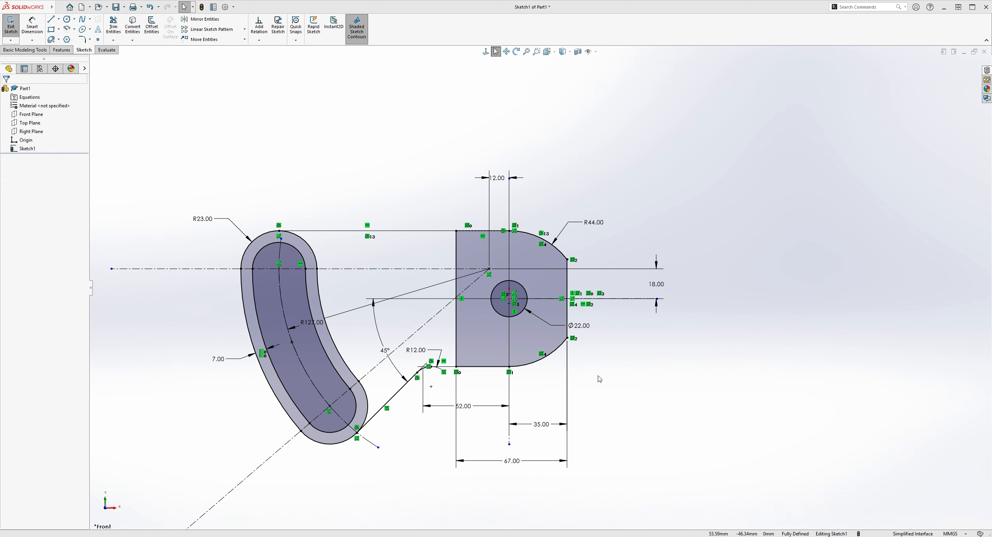
{"action": "scroll", "coordinate": [569, 259], "scroll_direction": "down", "scroll_amount": 1}
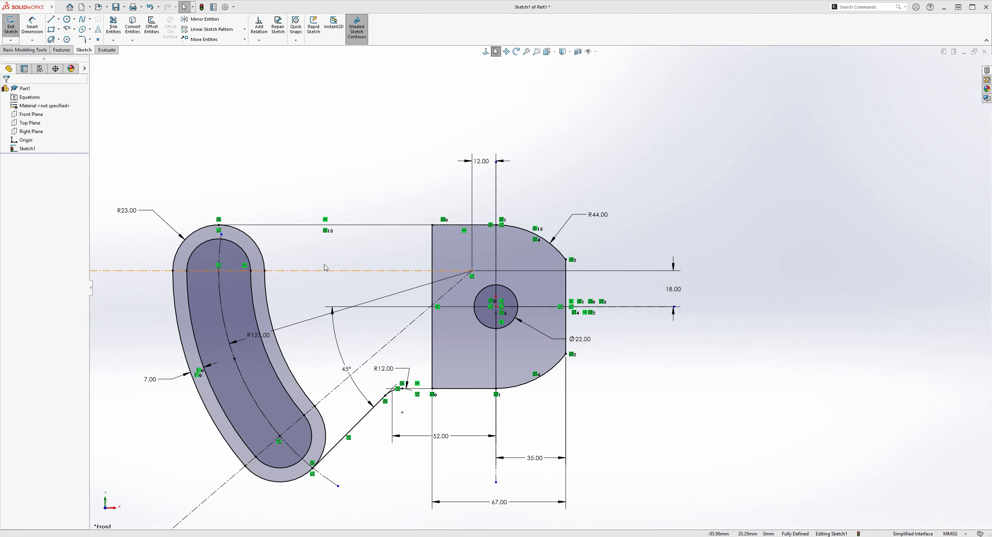
{"action": "scroll", "coordinate": [454, 275], "scroll_direction": "down", "scroll_amount": 2}
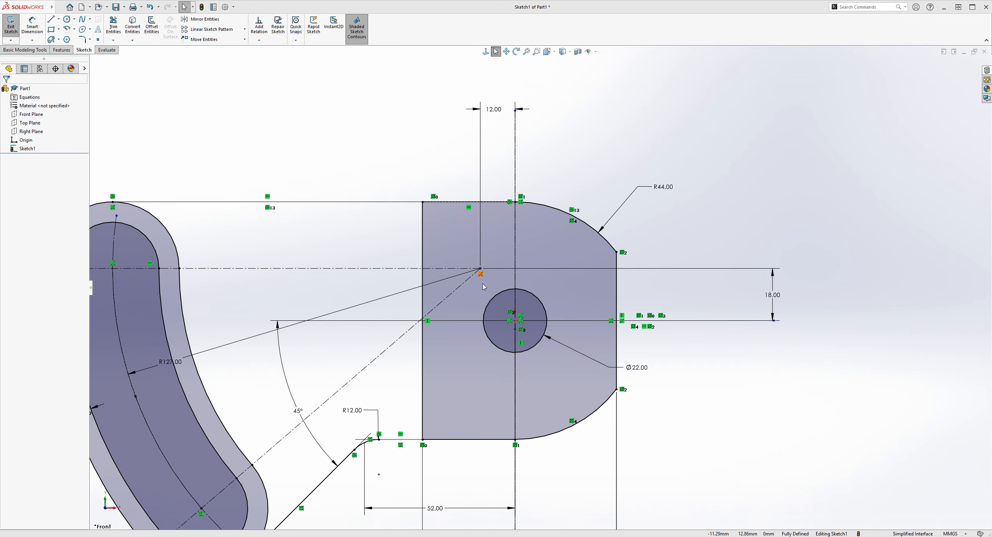
{"action": "scroll", "coordinate": [317, 150], "scroll_direction": "up", "scroll_amount": 1}
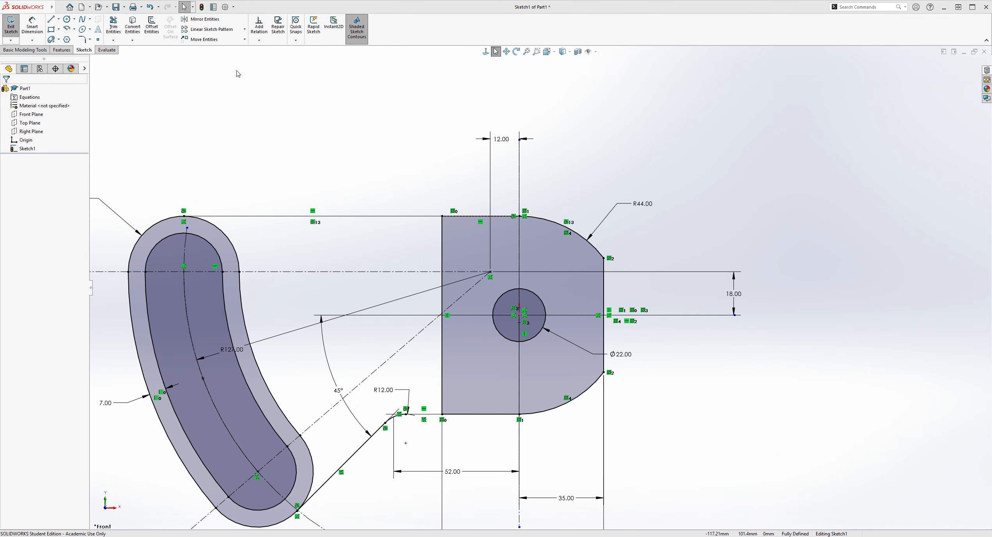
Offset the upper horizontal line between the slot and the body by 17 mm, reversed to lie below it.
{"action": "left_click", "coordinate": [152, 27]}
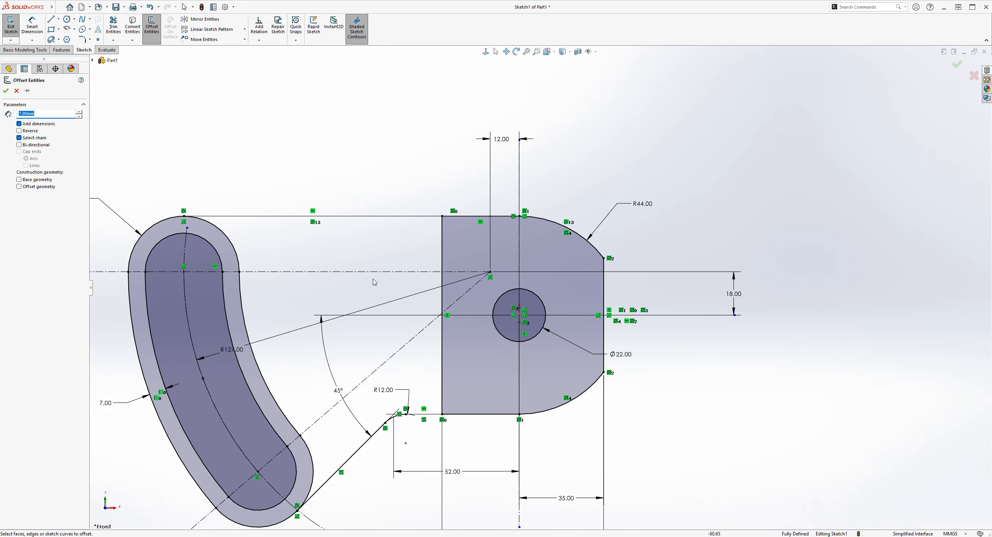
{"action": "left_click", "coordinate": [331, 216]}
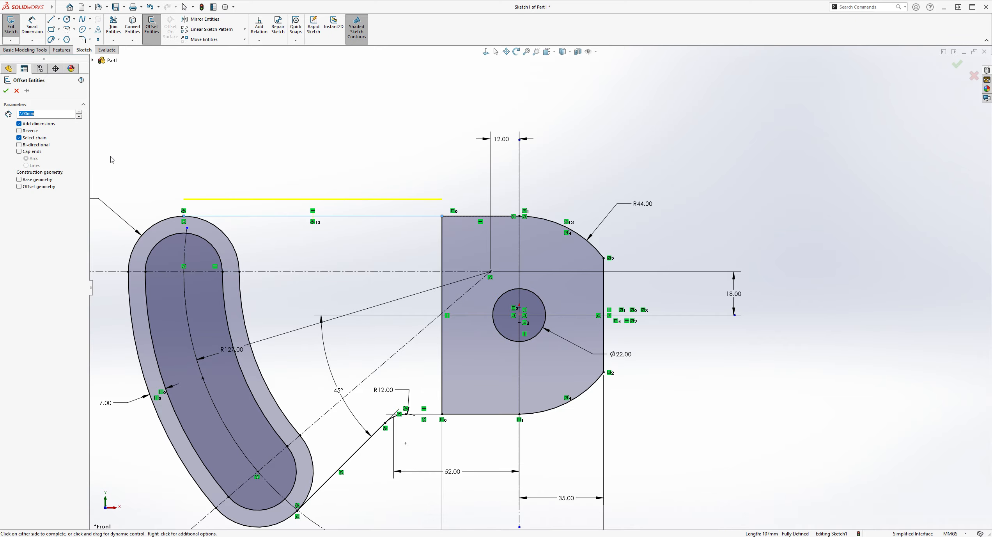
{"action": "left_click", "coordinate": [20, 131]}
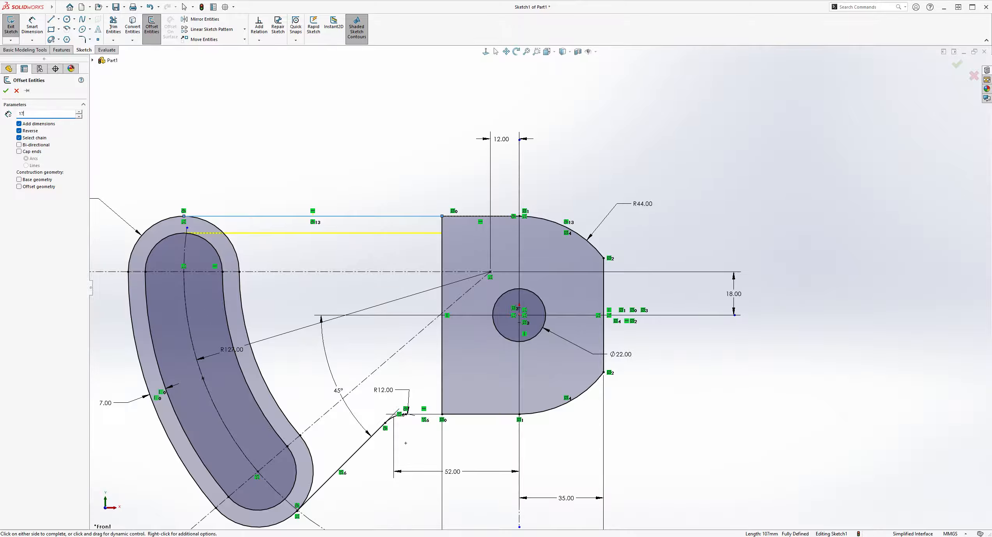
{"action": "left_click", "coordinate": [6, 90]}
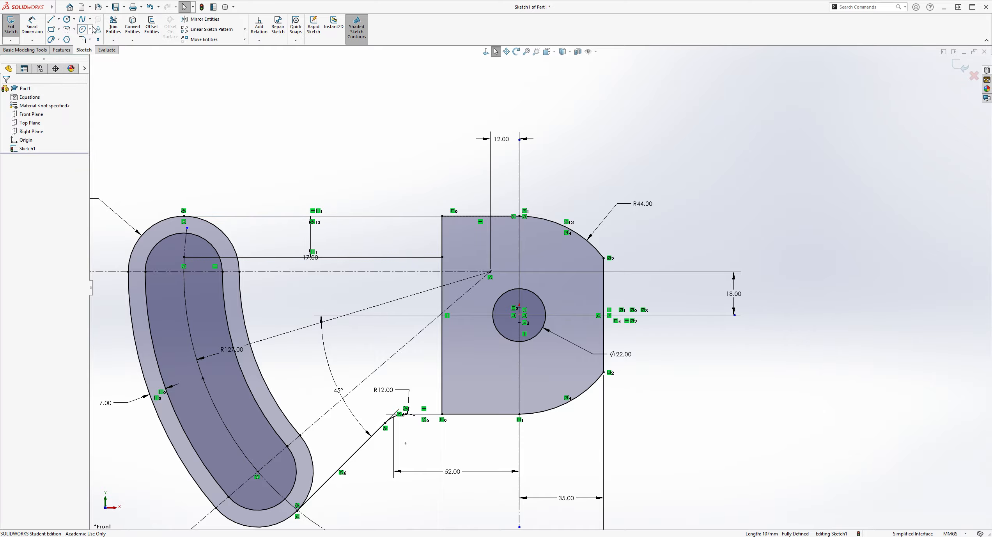
{"action": "left_click", "coordinate": [148, 41]}
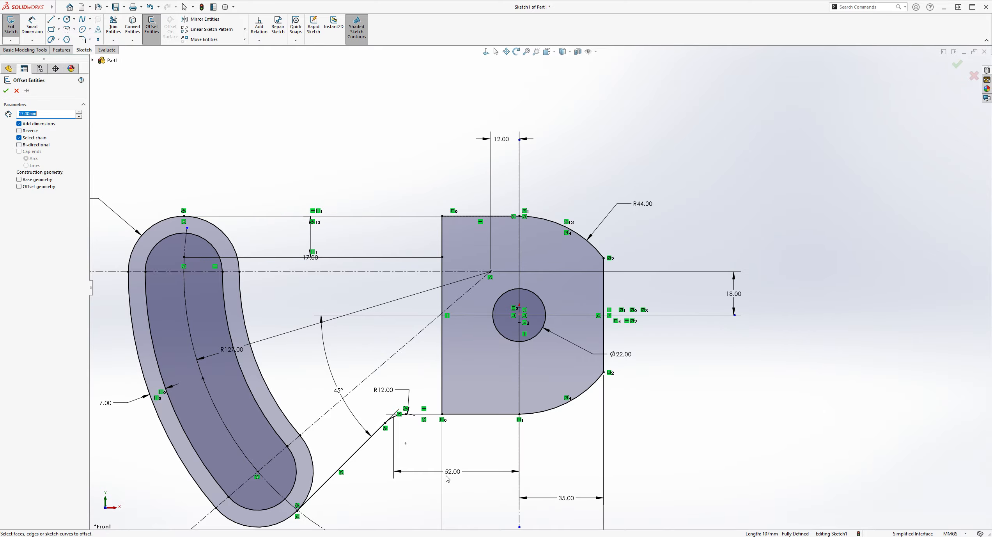
{"action": "left_click", "coordinate": [353, 454]}
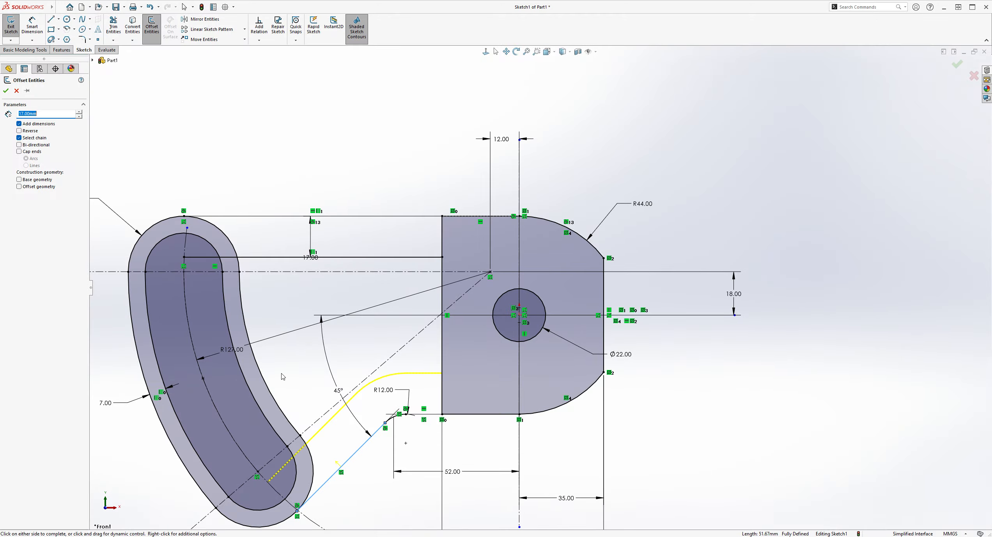
{"action": "scroll", "coordinate": [471, 453], "scroll_direction": "down", "scroll_amount": 2}
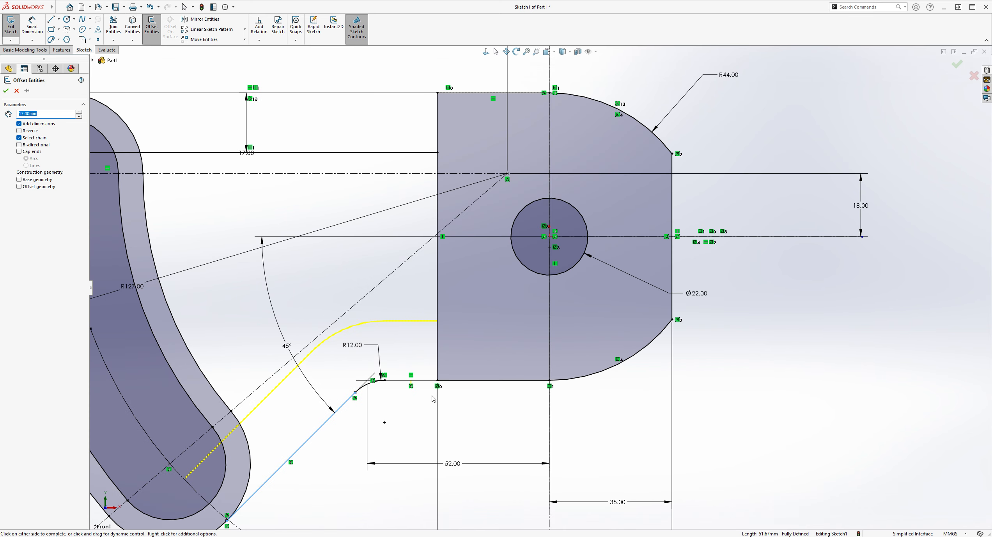
{"action": "key", "text": "f"}
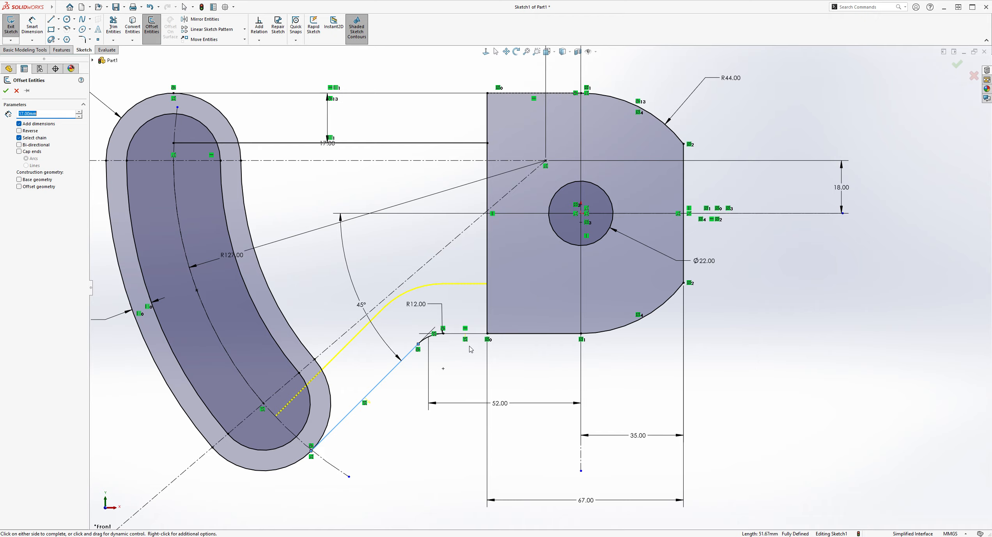
{"action": "scroll", "coordinate": [482, 346], "scroll_direction": "down", "scroll_amount": 1}
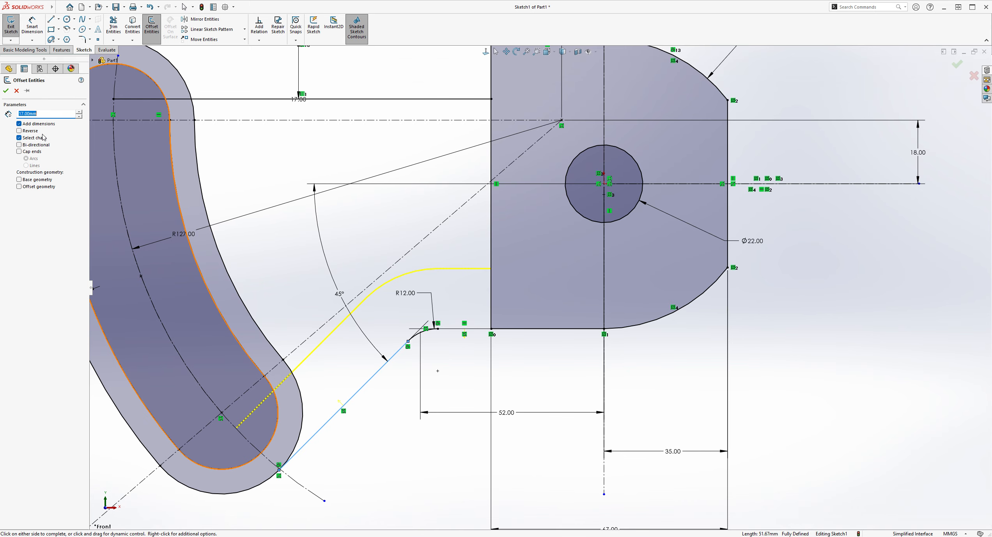
{"action": "left_click", "coordinate": [16, 91]}
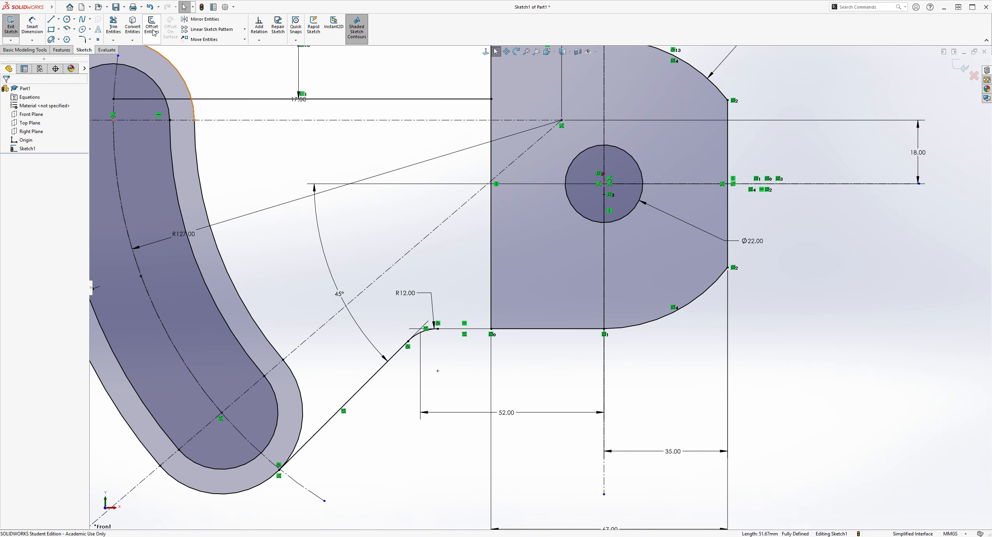
Offset the chain of slanted line, R12 fillet and short lower horizontal line by 17 mm towards the inside.
{"action": "left_click", "coordinate": [152, 27]}
{"action": "left_click", "coordinate": [373, 374]}
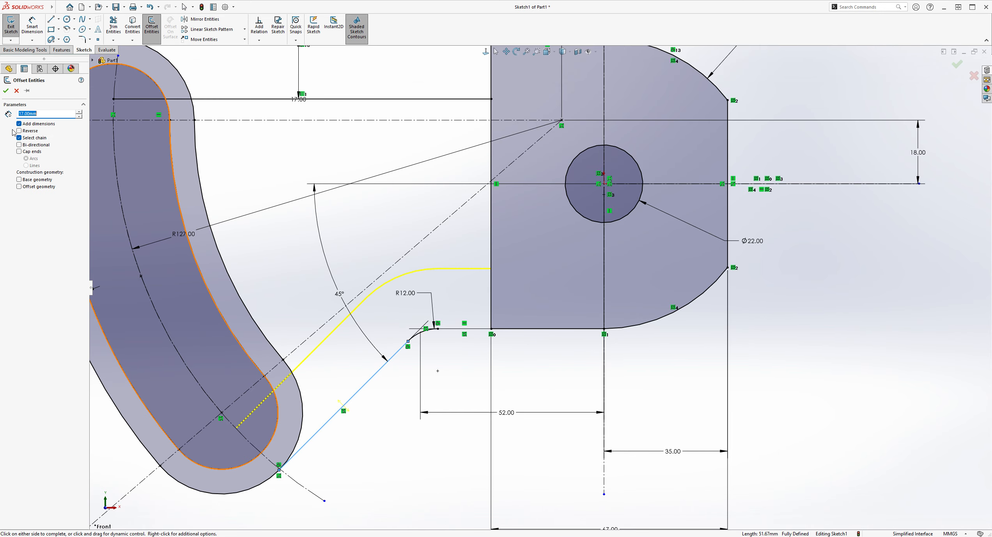
{"action": "left_click", "coordinate": [6, 90]}
{"action": "scroll", "coordinate": [484, 196], "scroll_direction": "up", "scroll_amount": 3}
{"action": "scroll", "coordinate": [485, 196], "scroll_direction": "down", "scroll_amount": 3}
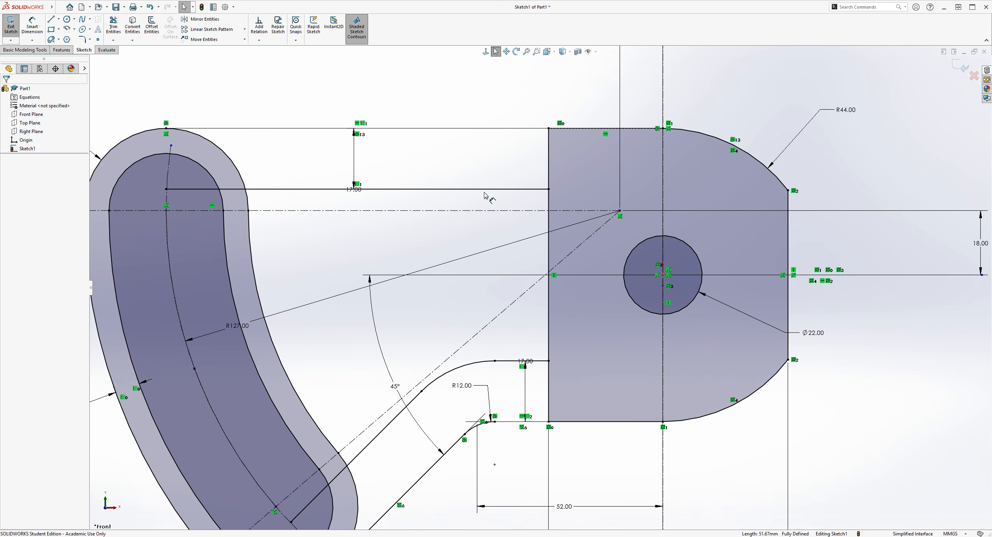
{"action": "scroll", "coordinate": [585, 237], "scroll_direction": "up", "scroll_amount": 3}
{"action": "scroll", "coordinate": [638, 302], "scroll_direction": "down", "scroll_amount": 2}
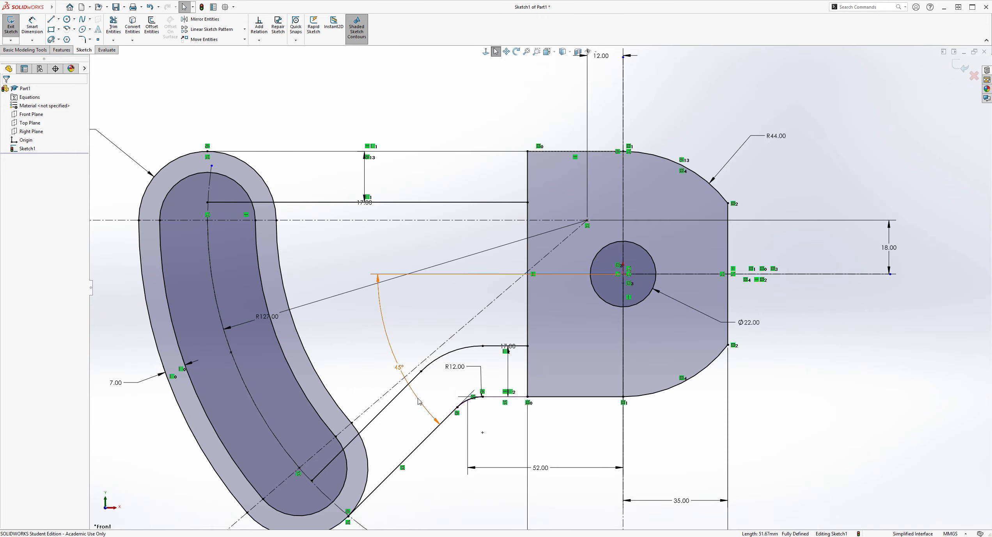
Delete the two 17 mm offsets between the slot and the body: the slanted chain and the upper horizontal line.
{"action": "left_click", "coordinate": [396, 396]}
{"action": "key", "text": "Delete"}
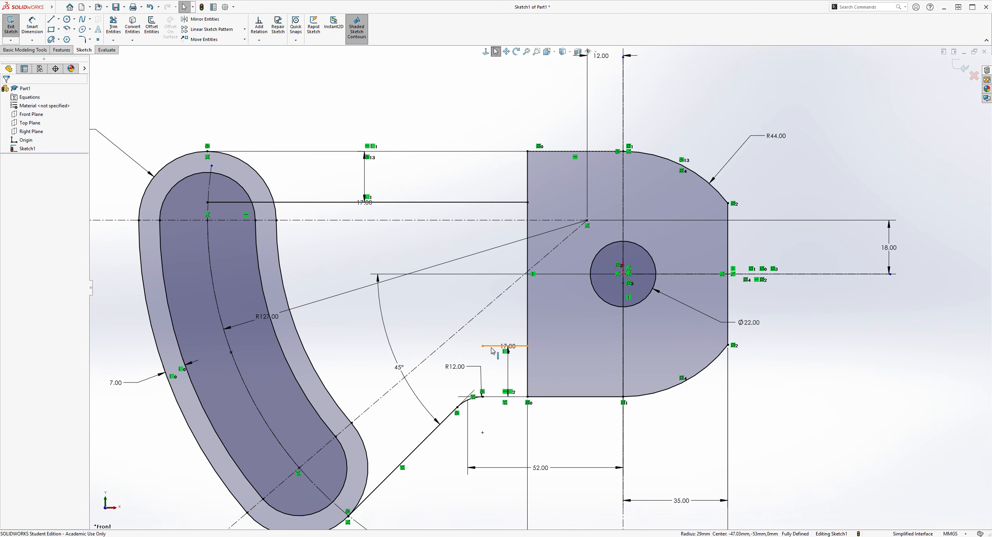
{"action": "left_click", "coordinate": [333, 202]}
{"action": "key", "text": "Delete"}
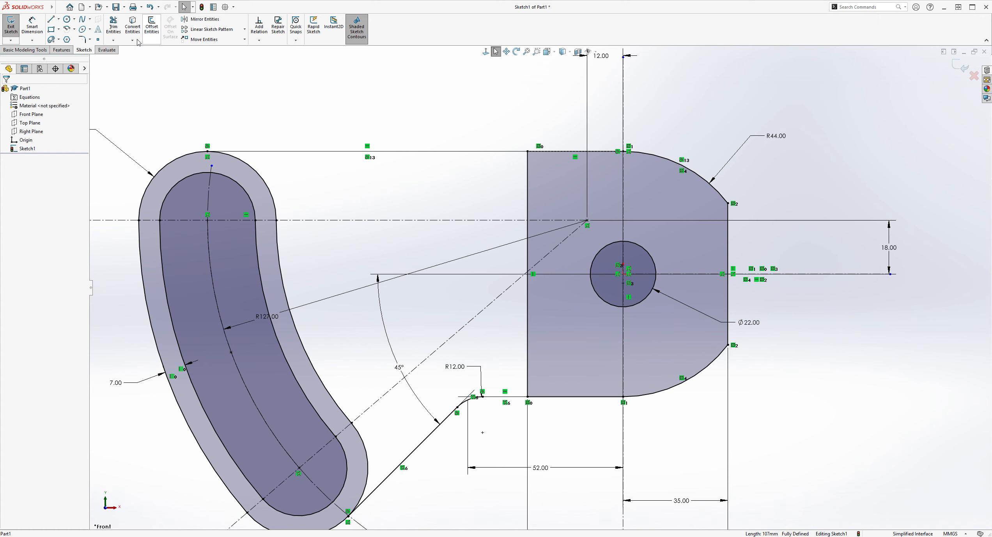
Sketch a horizontal line about 67 mm long below the upper line, between the slot and the holed body.
{"action": "left_click", "coordinate": [51, 19]}
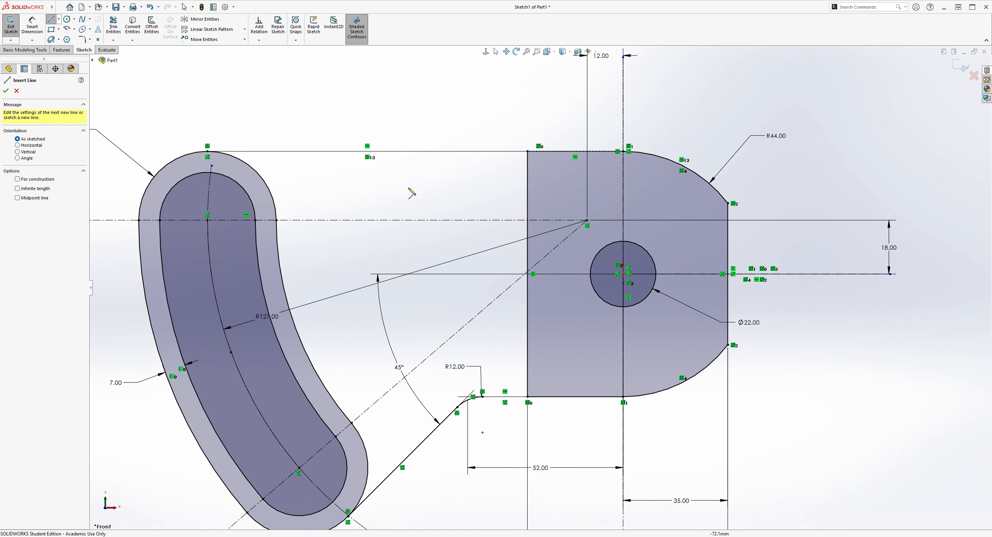
{"action": "scroll", "coordinate": [421, 193], "scroll_direction": "down", "scroll_amount": 1}
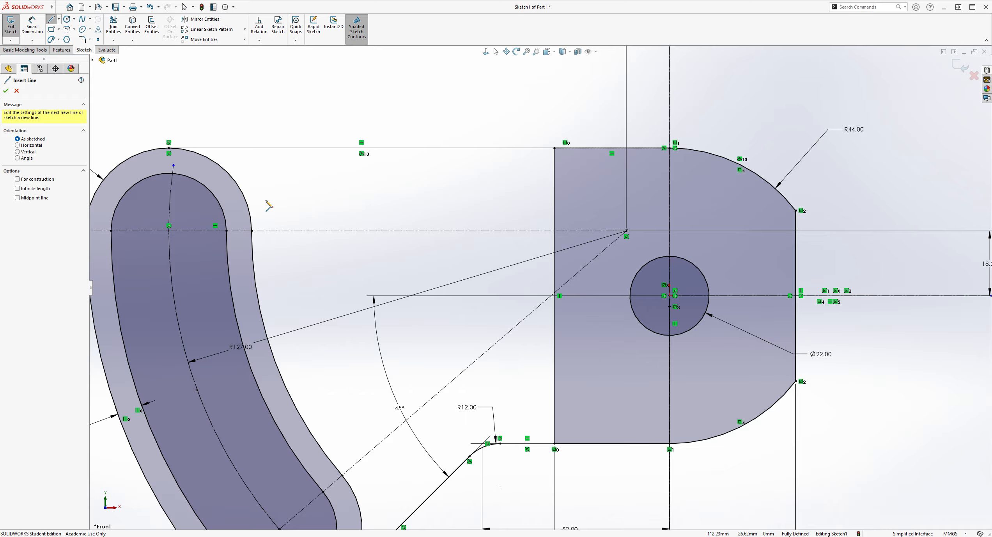
{"action": "left_click", "coordinate": [265, 199]}
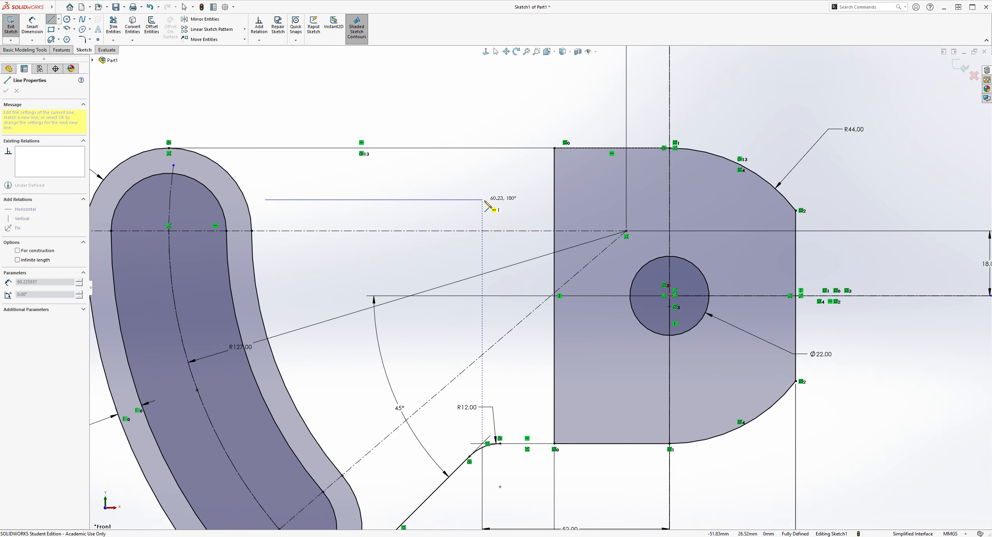
{"action": "left_click", "coordinate": [505, 199]}
{"action": "key", "text": "Escape"}
{"action": "scroll", "coordinate": [551, 293], "scroll_direction": "up", "scroll_amount": 1}
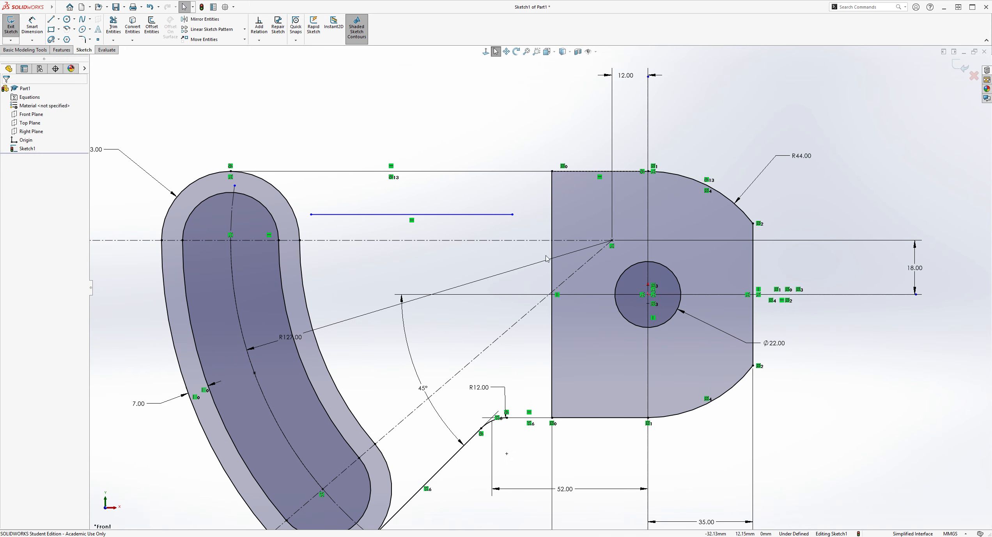
Sketch a slanted line about 42 mm long above the lower slanted edge, between the slot and the body.
{"action": "left_click", "coordinate": [50, 19]}
{"action": "scroll", "coordinate": [504, 391], "scroll_direction": "down", "scroll_amount": 1}
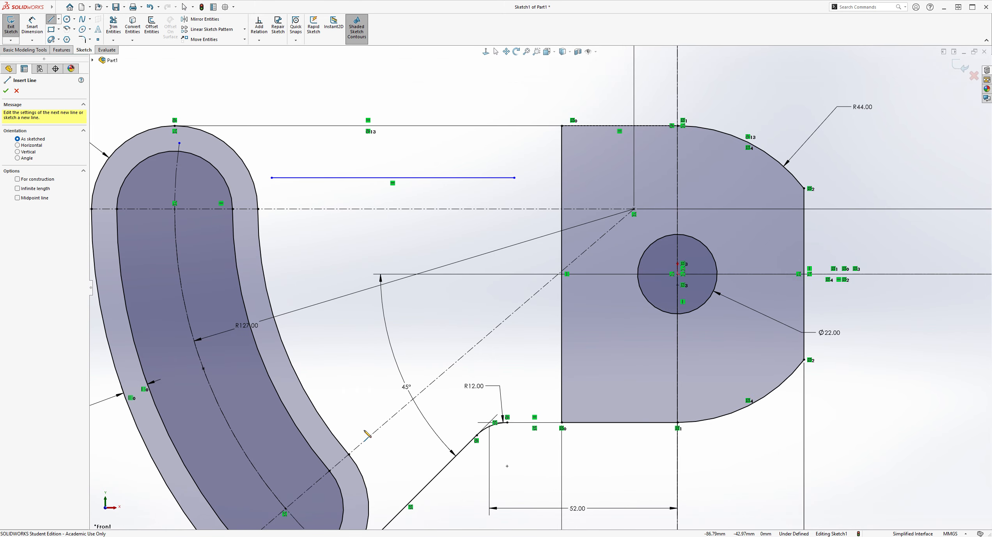
{"action": "left_click", "coordinate": [385, 456]}
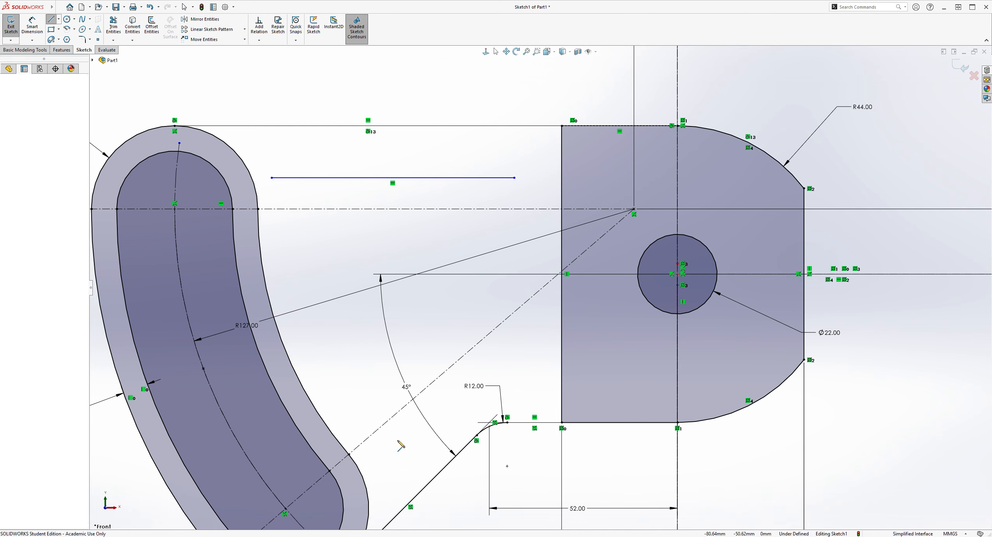
{"action": "left_click", "coordinate": [475, 332]}
{"action": "key", "text": "Escape"}
{"action": "key", "text": "Escape"}
{"action": "scroll", "coordinate": [538, 369], "scroll_direction": "up", "scroll_amount": 3}
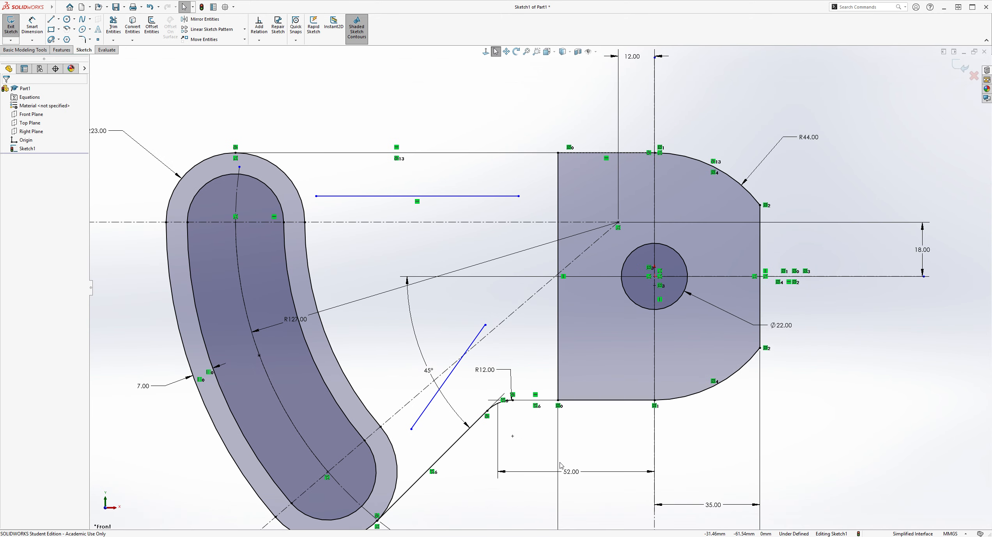
{"action": "scroll", "coordinate": [543, 443], "scroll_direction": "down", "scroll_amount": 2}
Make the new slanted line parallel to the lower slanted edge.
{"action": "left_click", "coordinate": [425, 318]}
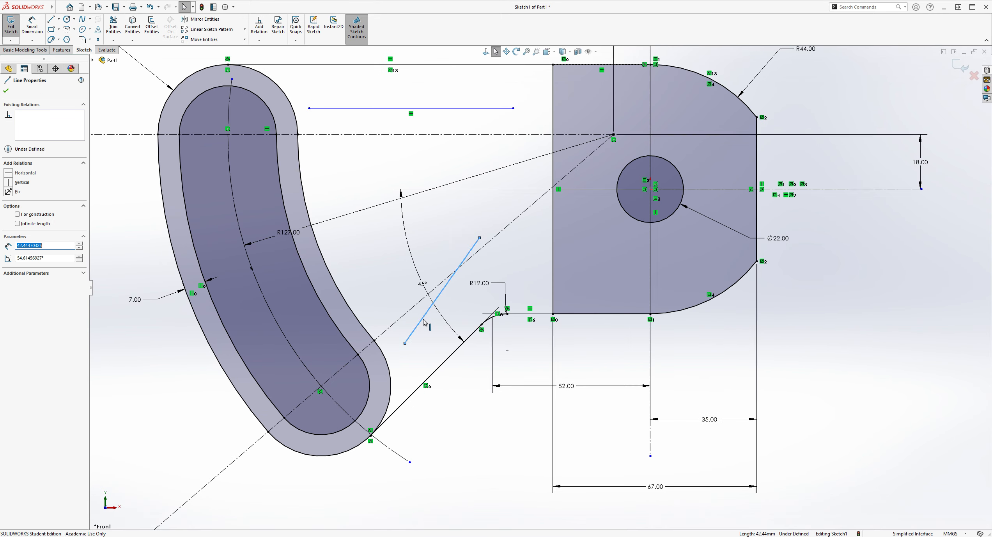
{"action": "left_click", "coordinate": [452, 356], "text": "ctrl"}
{"action": "left_click", "coordinate": [21, 254]}
{"action": "key", "text": "Escape"}
Dimension the distance between the new horizontal line and the upper horizontal line as 17 mm.
{"action": "scroll", "coordinate": [540, 283], "scroll_direction": "up", "scroll_amount": 1}
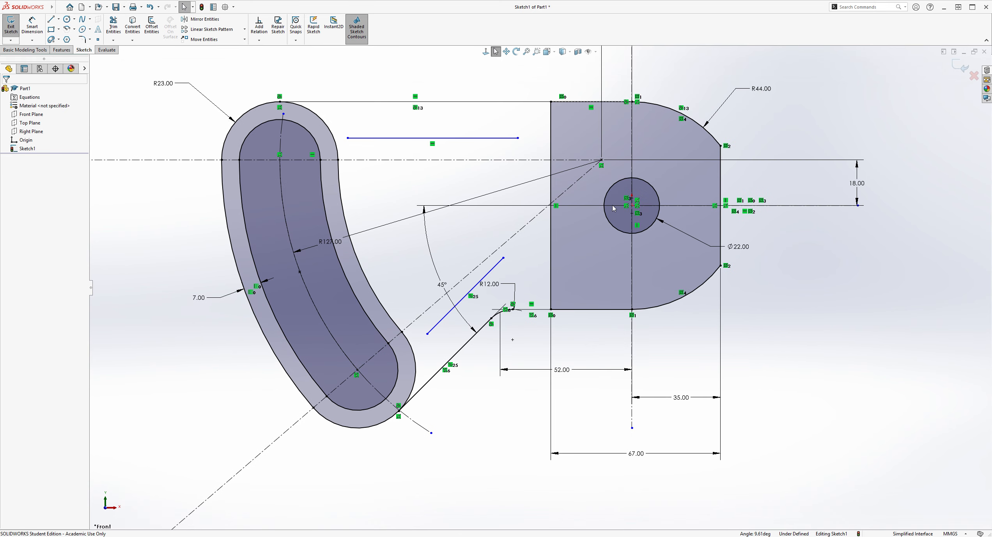
{"action": "scroll", "coordinate": [619, 164], "scroll_direction": "down", "scroll_amount": 1}
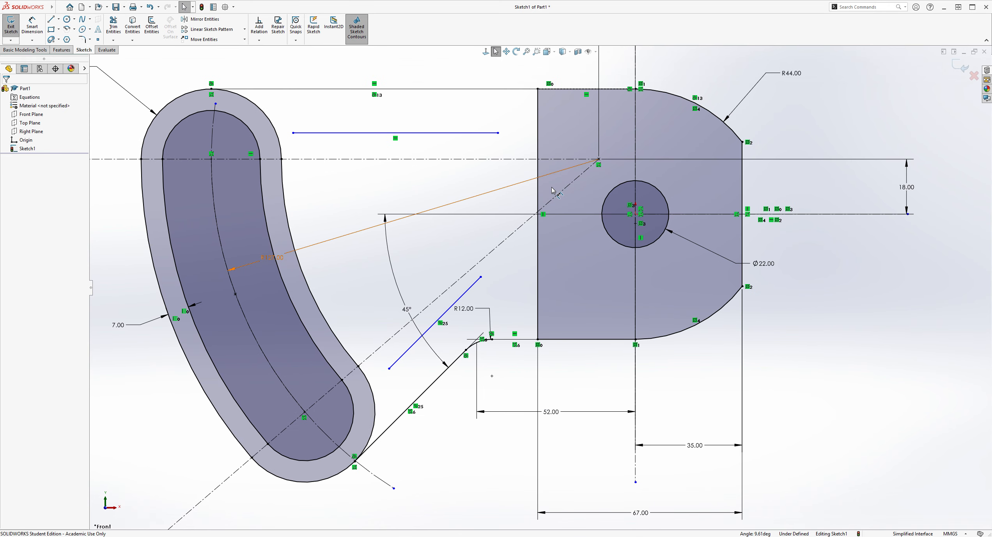
{"action": "scroll", "coordinate": [540, 290], "scroll_direction": "up", "scroll_amount": 1}
{"action": "left_click", "coordinate": [39, 23]}
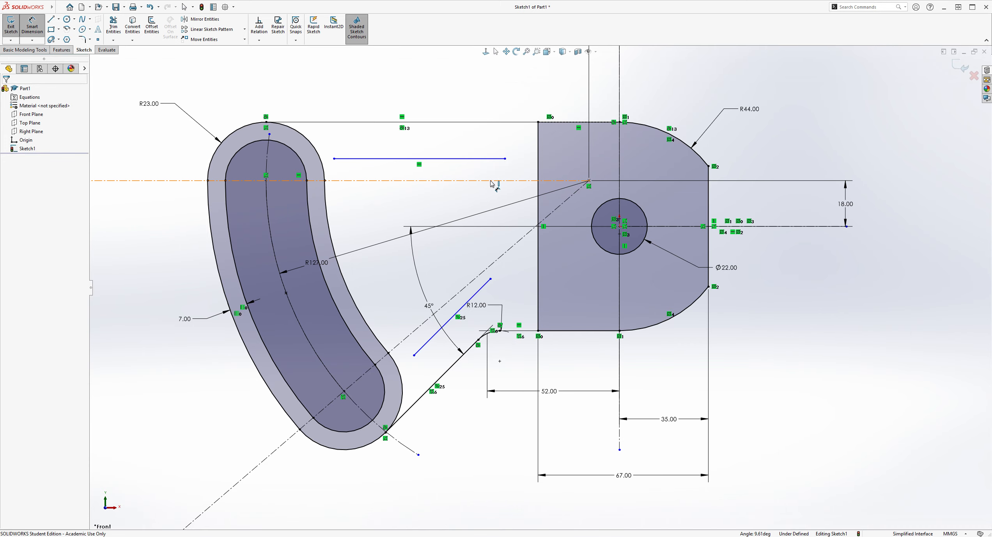
{"action": "left_click", "coordinate": [387, 158]}
{"action": "left_click", "coordinate": [373, 122]}
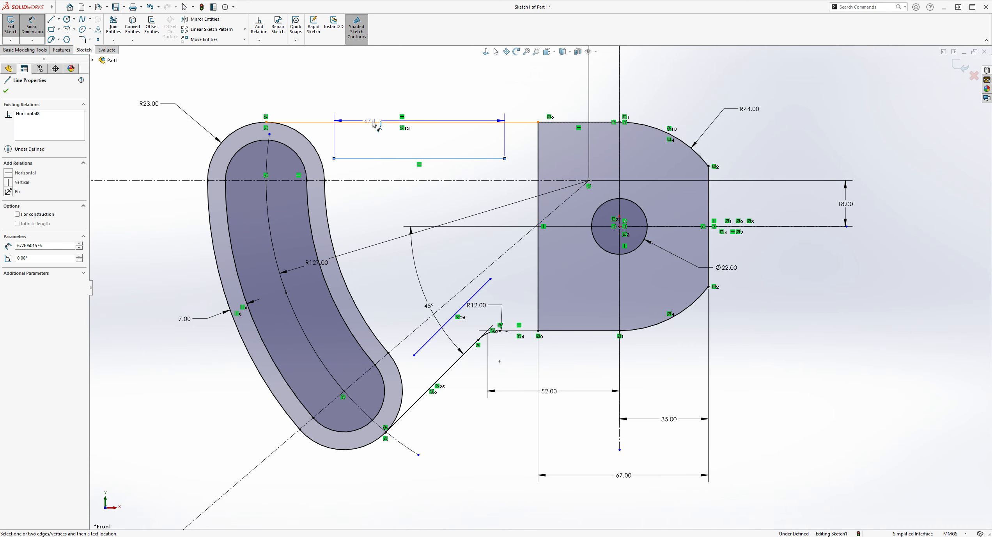
{"action": "left_click", "coordinate": [342, 87]}
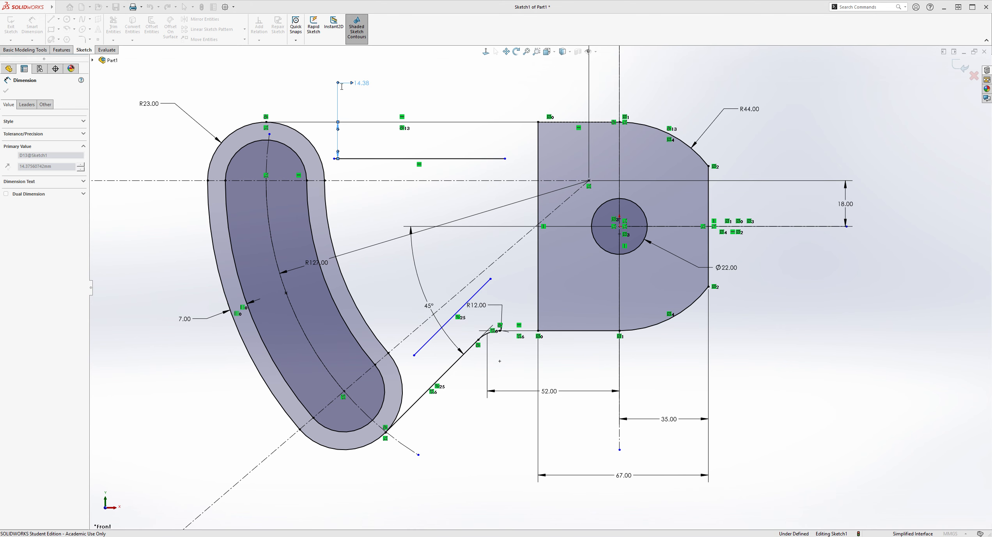
{"action": "type", "text": "17"}
{"action": "key", "text": "Return"}
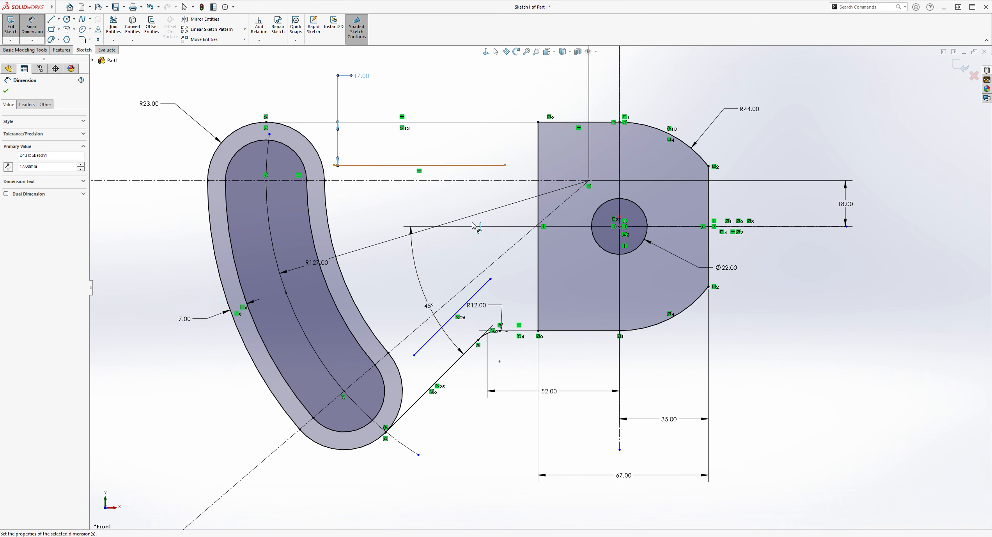
Dimension the distance between the two parallel slanted lines as 17 mm.
{"action": "left_click", "coordinate": [433, 336]}
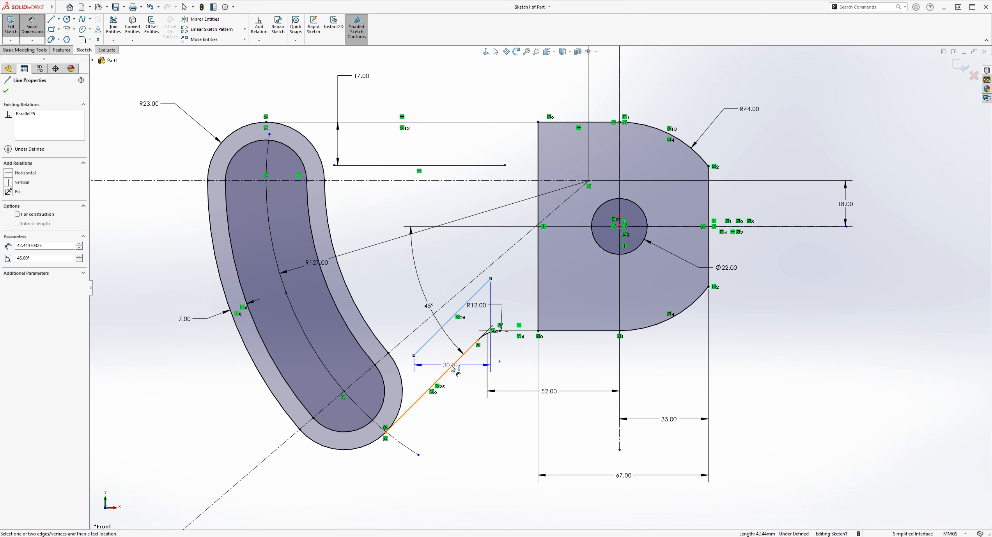
{"action": "left_click", "coordinate": [453, 365]}
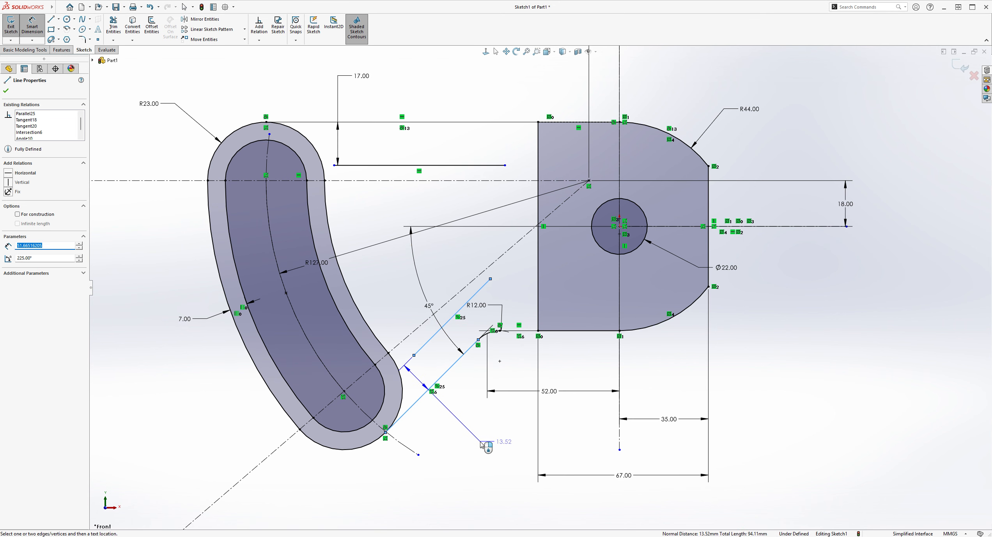
{"action": "left_click", "coordinate": [496, 427]}
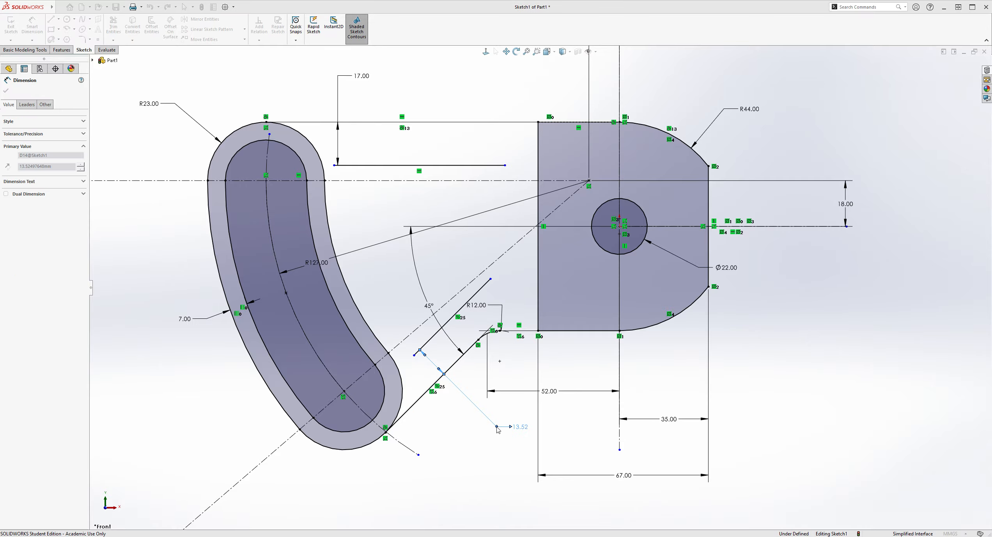
{"action": "type", "text": "17"}
{"action": "key", "text": "Return"}
{"action": "key", "text": "Escape"}
Shorten the inner horizontal line at its body-side end and draw a tangent arc from there to the upper end of the inner slanted line.
{"action": "scroll", "coordinate": [518, 178], "scroll_direction": "down", "scroll_amount": 1}
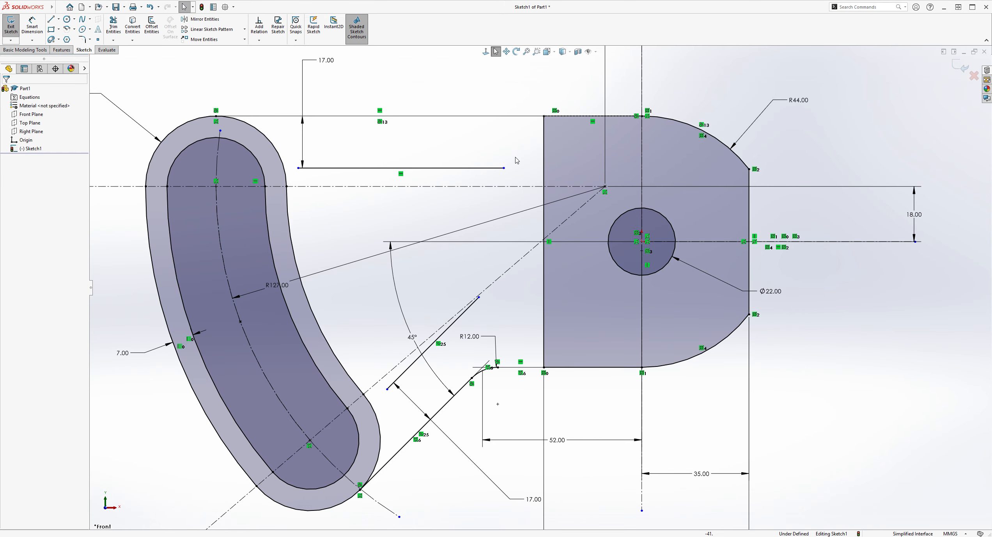
{"action": "left_click_drag", "start_coordinate": [504, 167], "coordinate": [463, 170]}
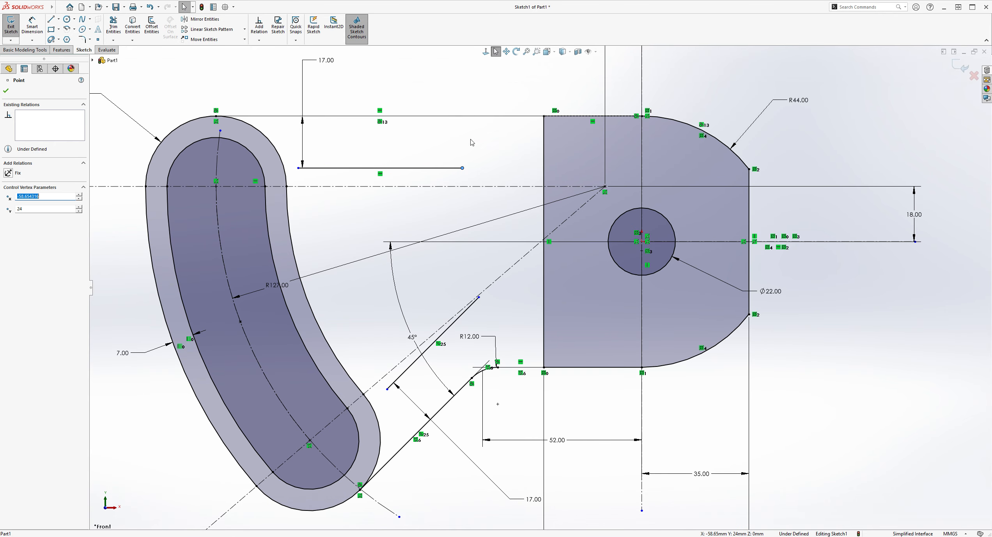
{"action": "left_click", "coordinate": [70, 28]}
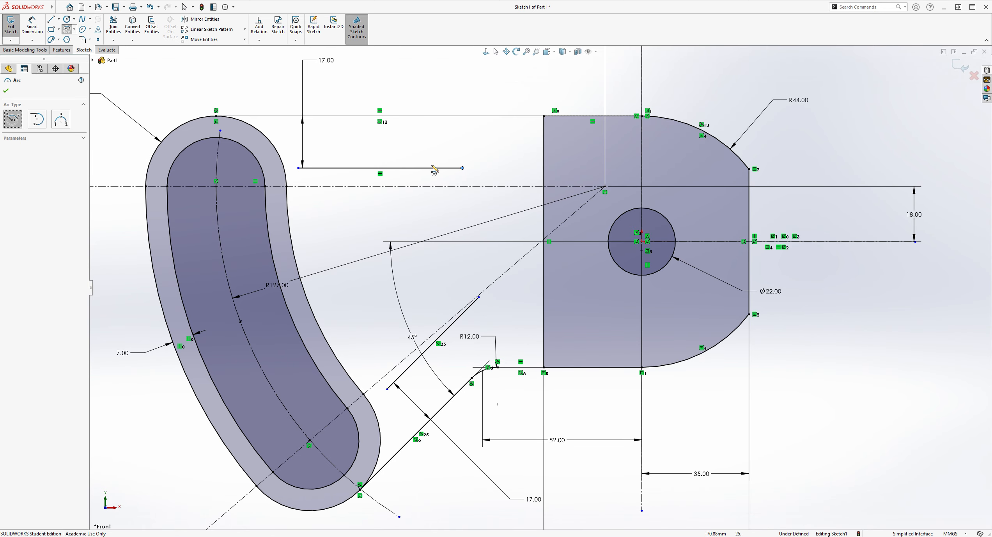
{"action": "left_click", "coordinate": [75, 30]}
{"action": "left_click", "coordinate": [82, 50]}
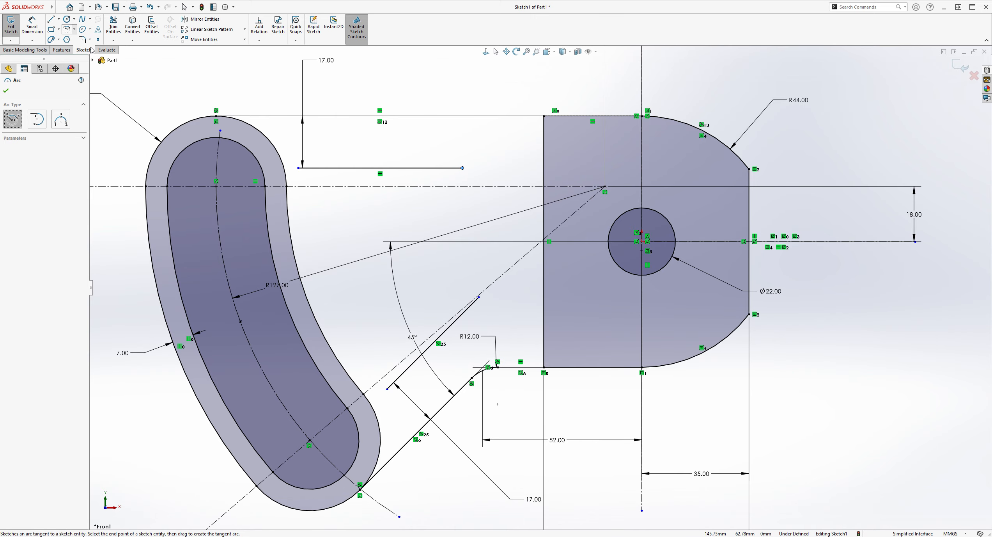
{"action": "left_click", "coordinate": [91, 49]}
{"action": "scroll", "coordinate": [568, 233], "scroll_direction": "down", "scroll_amount": 2}
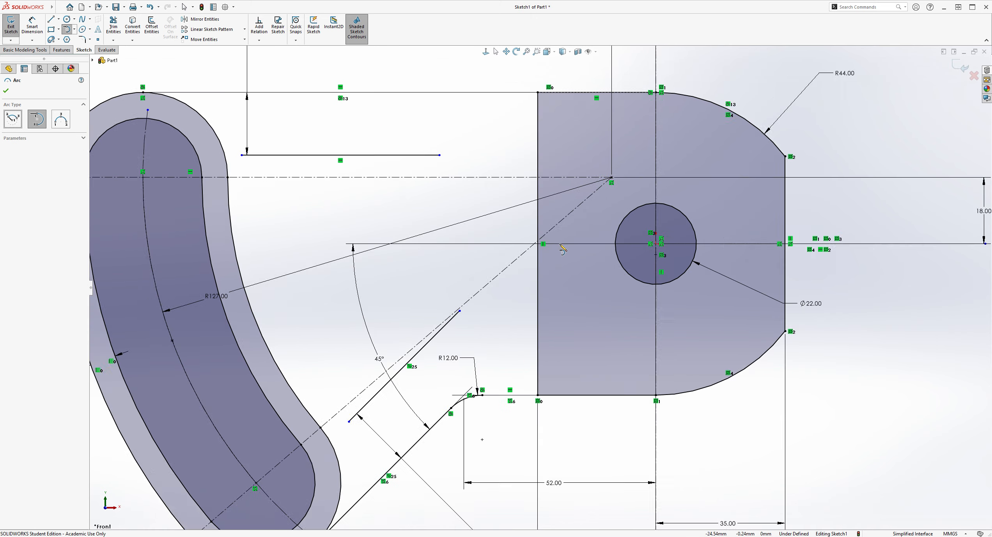
{"action": "left_click", "coordinate": [414, 139]}
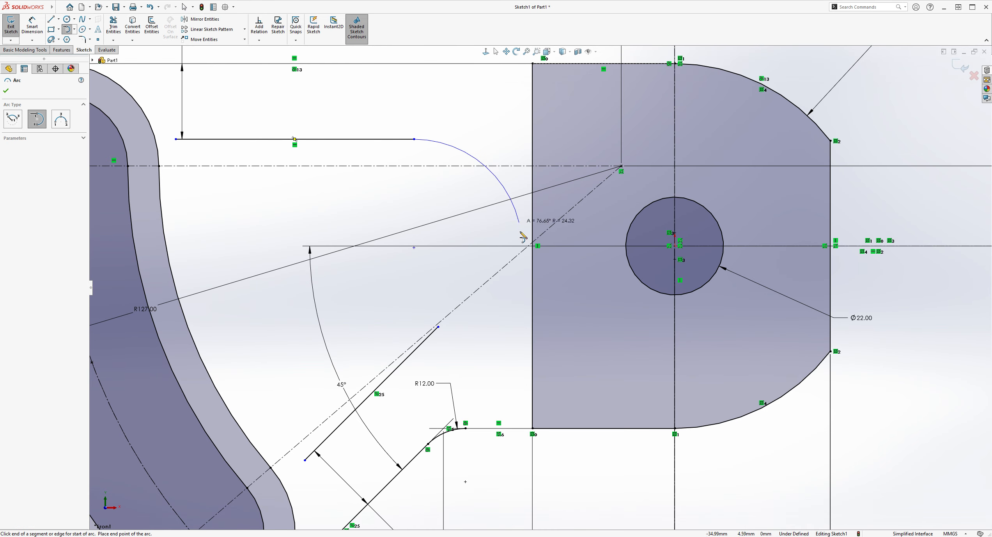
{"action": "left_click", "coordinate": [438, 327]}
{"action": "key", "text": "Escape"}
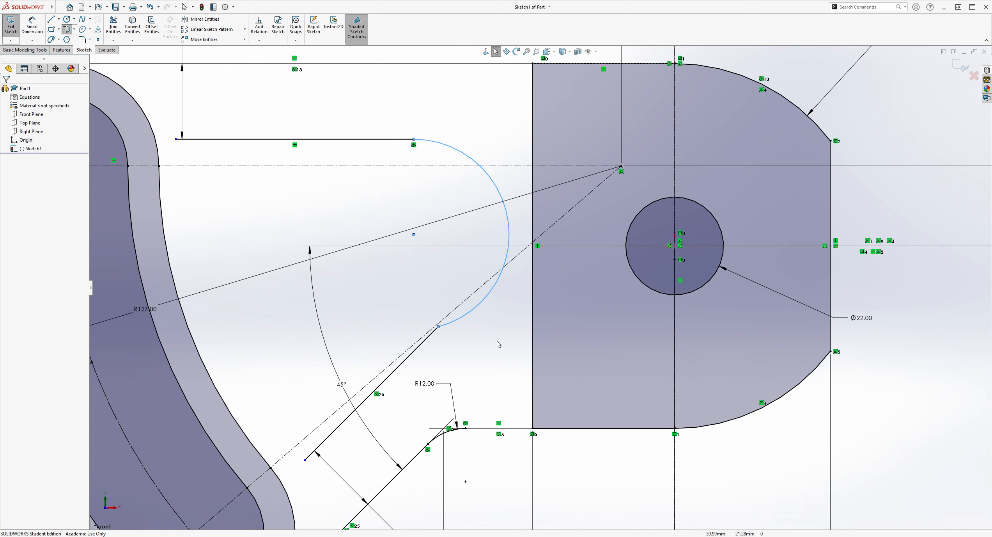
Make the new arc tangent to the inner slanted line.
{"action": "left_click", "coordinate": [449, 329]}
{"action": "left_click", "coordinate": [428, 338], "text": "ctrl"}
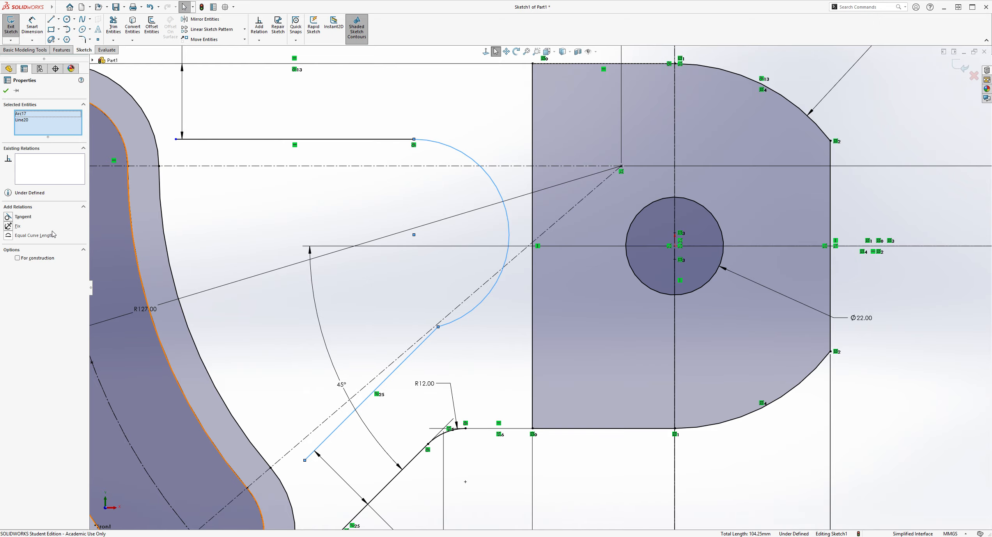
{"action": "left_click", "coordinate": [23, 216]}
{"action": "key", "text": "Escape"}
{"action": "key", "text": "f"}
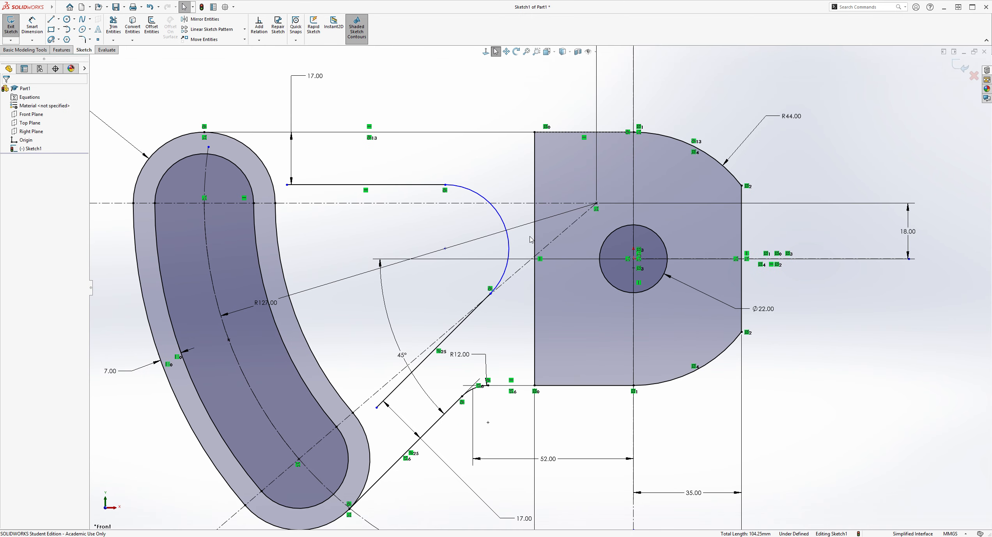
Dimension the radius of the arc joining the inner horizontal and slanted lines as 25 mm.
{"action": "left_click", "coordinate": [32, 27]}
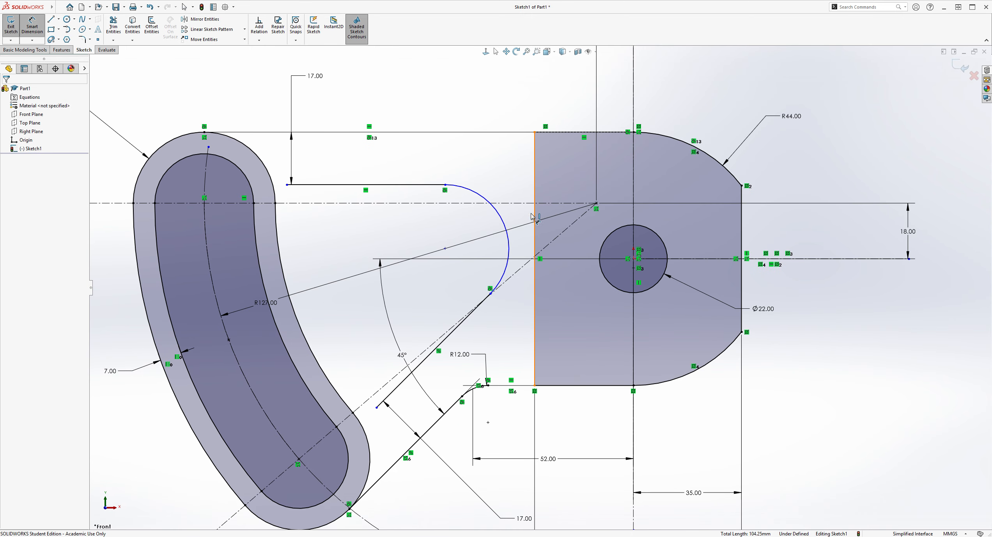
{"action": "left_click", "coordinate": [500, 202]}
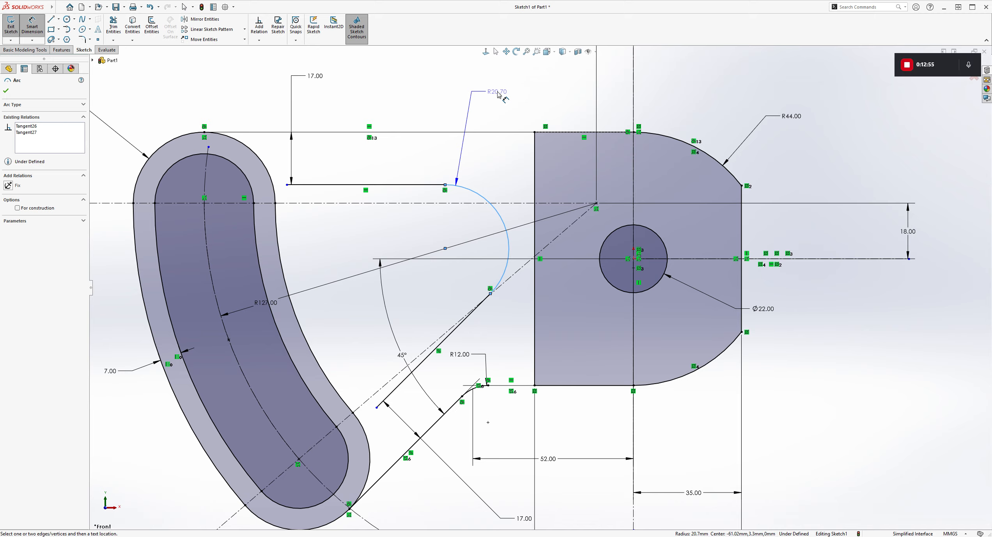
{"action": "left_click", "coordinate": [498, 94]}
{"action": "type", "text": "25"}
{"action": "key", "text": "Return"}
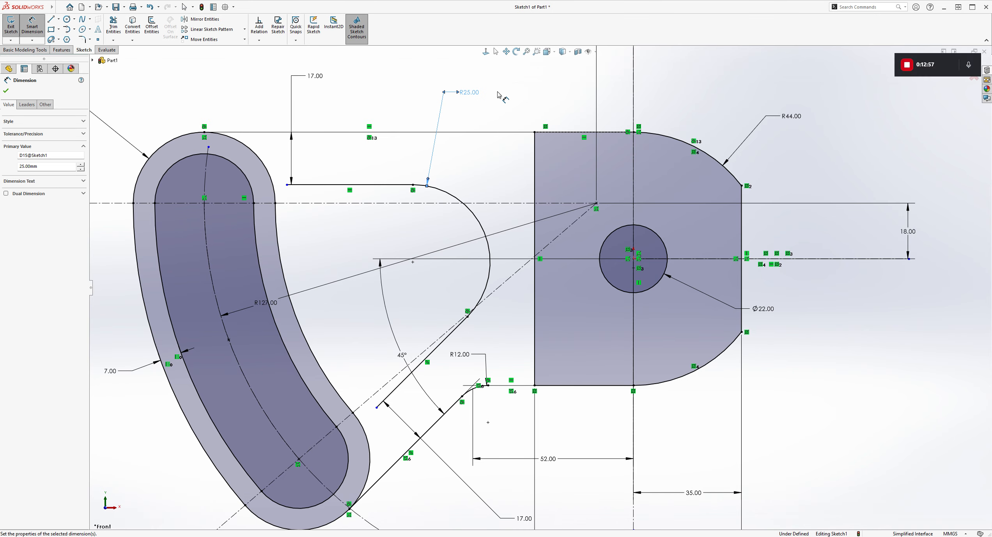
{"action": "key", "text": "Escape"}
Draw a tangent arc of about 5 mm radius from the inner horizontal line's slot-side end to the slot's outer edge.
{"action": "scroll", "coordinate": [491, 170], "scroll_direction": "down", "scroll_amount": 2}
{"action": "scroll", "coordinate": [498, 260], "scroll_direction": "up", "scroll_amount": 2}
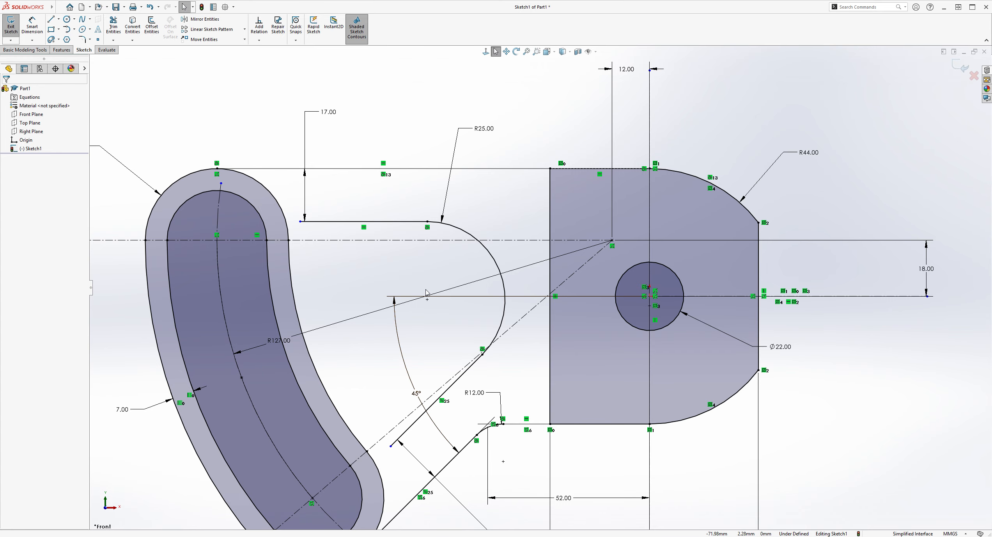
{"action": "scroll", "coordinate": [425, 293], "scroll_direction": "down", "scroll_amount": 1}
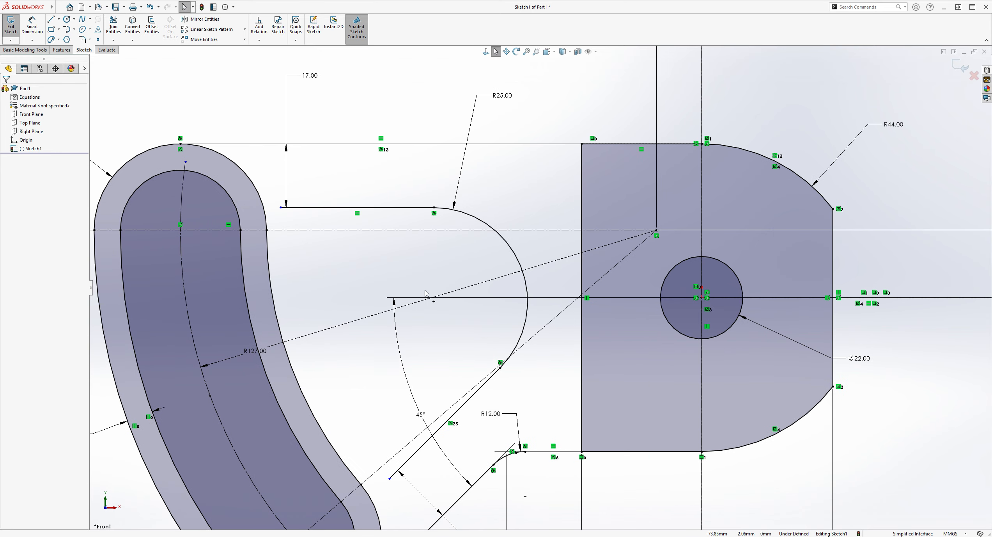
{"action": "left_click", "coordinate": [68, 34]}
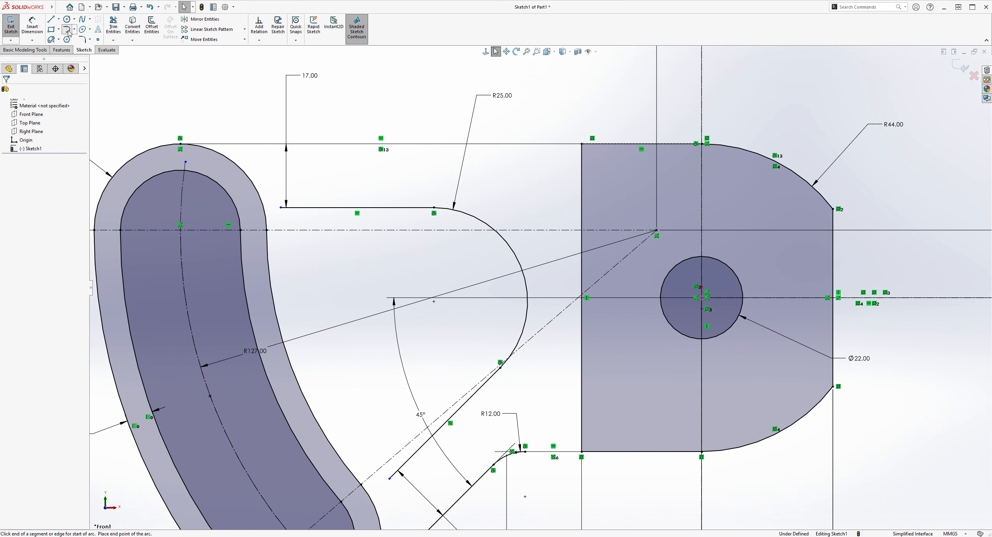
{"action": "scroll", "coordinate": [330, 250], "scroll_direction": "down", "scroll_amount": 1}
{"action": "left_click", "coordinate": [273, 200]}
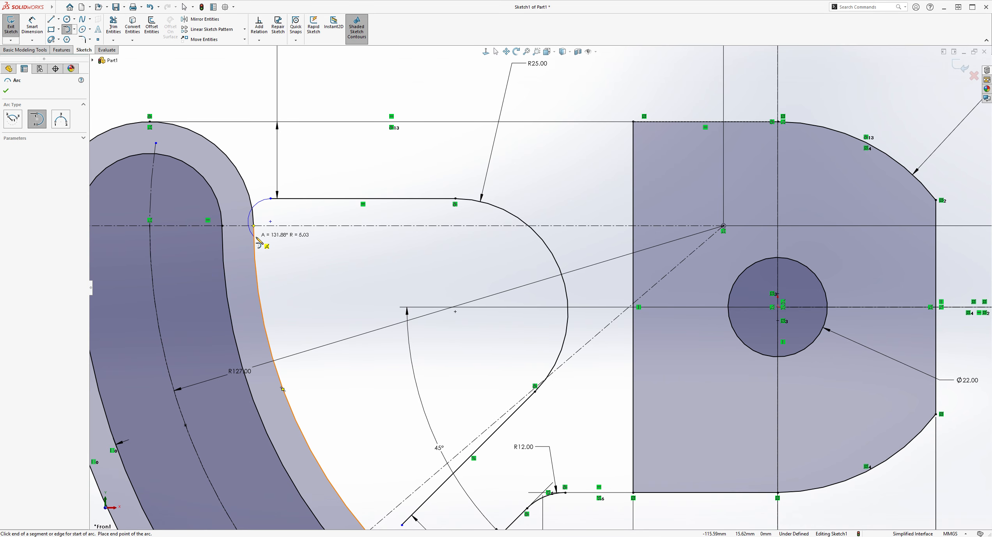
{"action": "left_click", "coordinate": [257, 243]}
{"action": "scroll", "coordinate": [540, 287], "scroll_direction": "up", "scroll_amount": 2}
{"action": "key", "text": "Escape"}
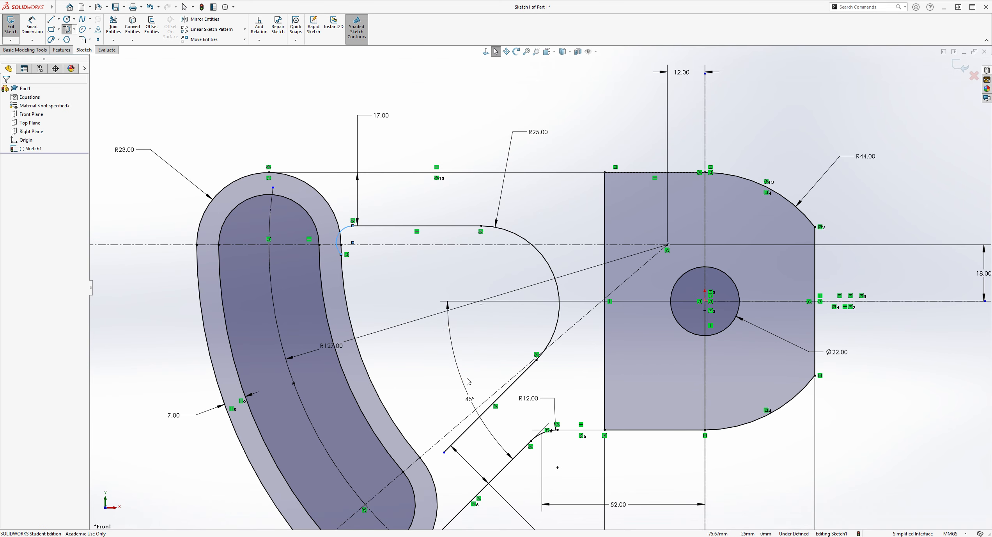
Draw a tangent arc of about 7.3 mm radius from the inner slanted line's lower end to the slot's outer edge.
{"action": "left_click", "coordinate": [67, 33]}
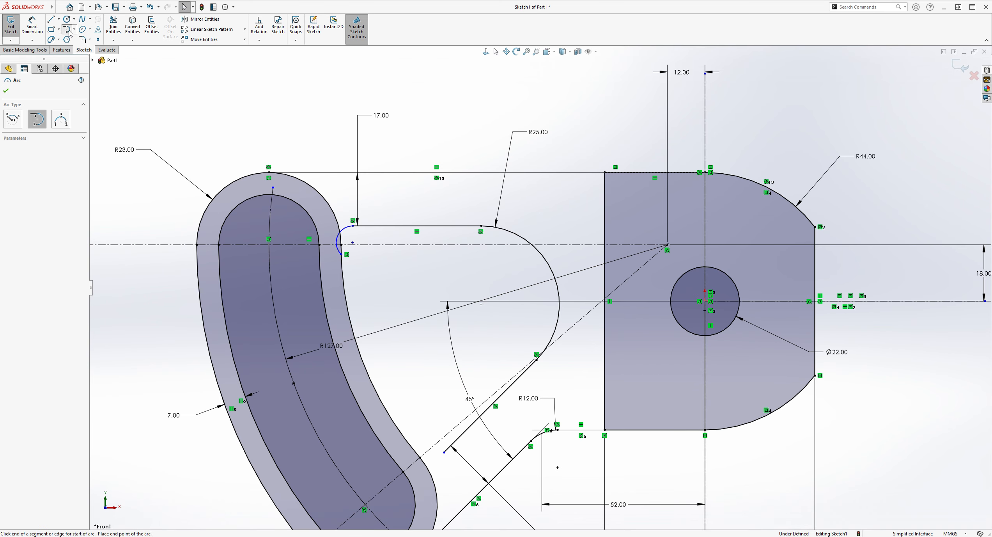
{"action": "scroll", "coordinate": [485, 346], "scroll_direction": "up", "scroll_amount": 2}
{"action": "scroll", "coordinate": [421, 404], "scroll_direction": "down", "scroll_amount": 2}
{"action": "left_click", "coordinate": [473, 427]}
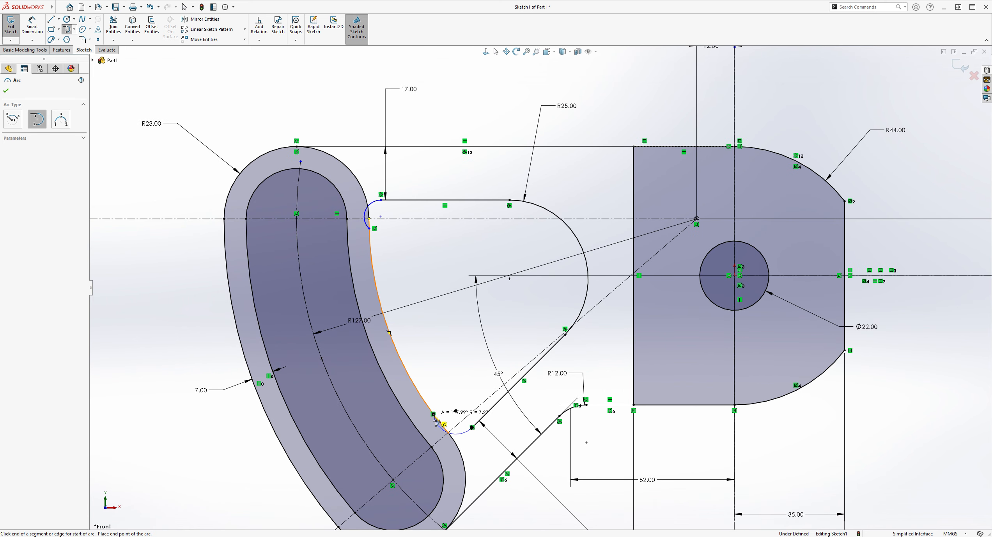
{"action": "left_click", "coordinate": [434, 414]}
{"action": "key", "text": "Escape"}
Make the arc at the inner slanted line's lower end tangent to the slot's outer curved edge.
{"action": "scroll", "coordinate": [433, 414], "scroll_direction": "down", "scroll_amount": 4}
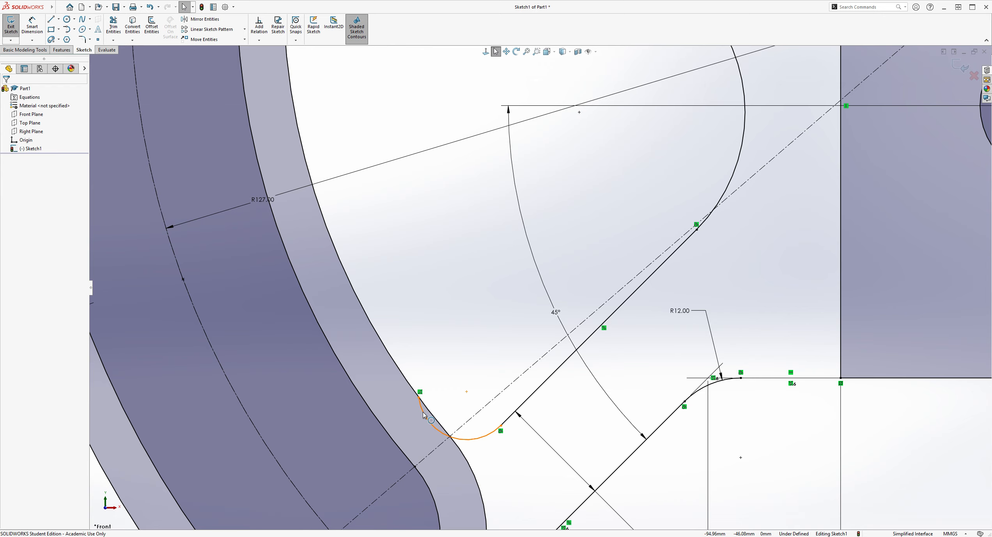
{"action": "left_click", "coordinate": [426, 418]}
{"action": "left_click", "coordinate": [421, 388], "text": "ctrl"}
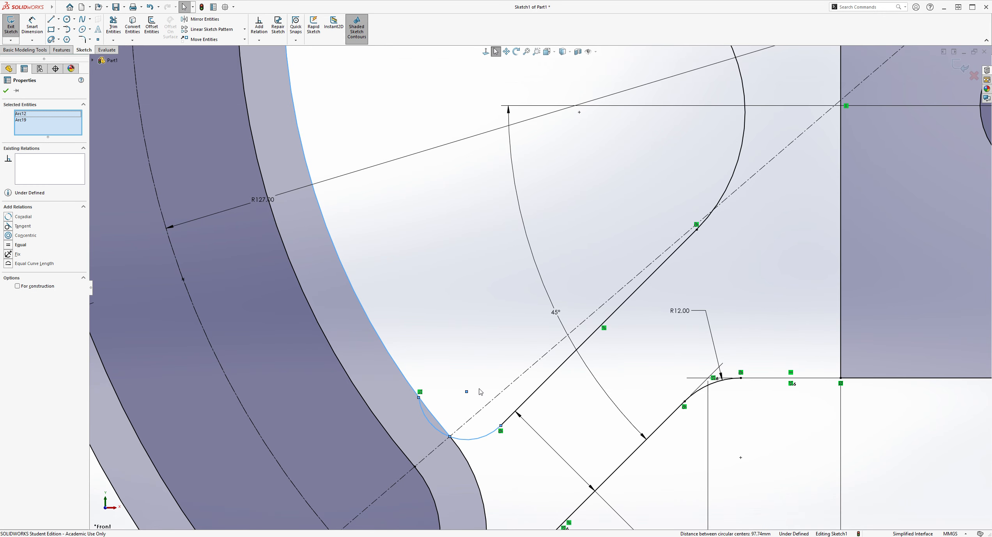
{"action": "scroll", "coordinate": [481, 391], "scroll_direction": "up", "scroll_amount": 2}
{"action": "left_click", "coordinate": [22, 225]}
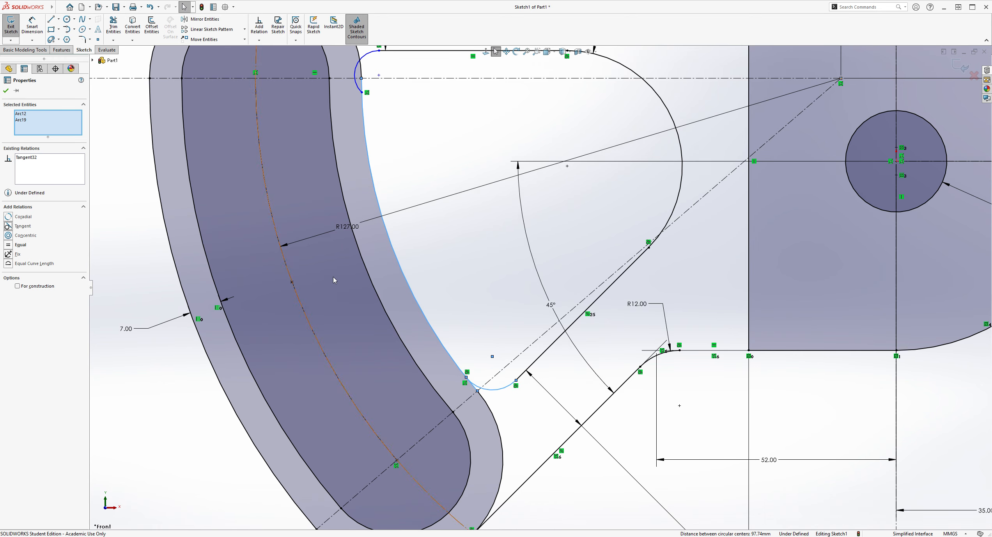
{"action": "scroll", "coordinate": [403, 279], "scroll_direction": "up", "scroll_amount": 4}
{"action": "key", "text": "Escape"}
Make the small arc at the inner horizontal line's slot-side end tangent to the slot's outer curved edge.
{"action": "scroll", "coordinate": [554, 181], "scroll_direction": "down", "scroll_amount": 4}
{"action": "scroll", "coordinate": [386, 255], "scroll_direction": "down", "scroll_amount": 1}
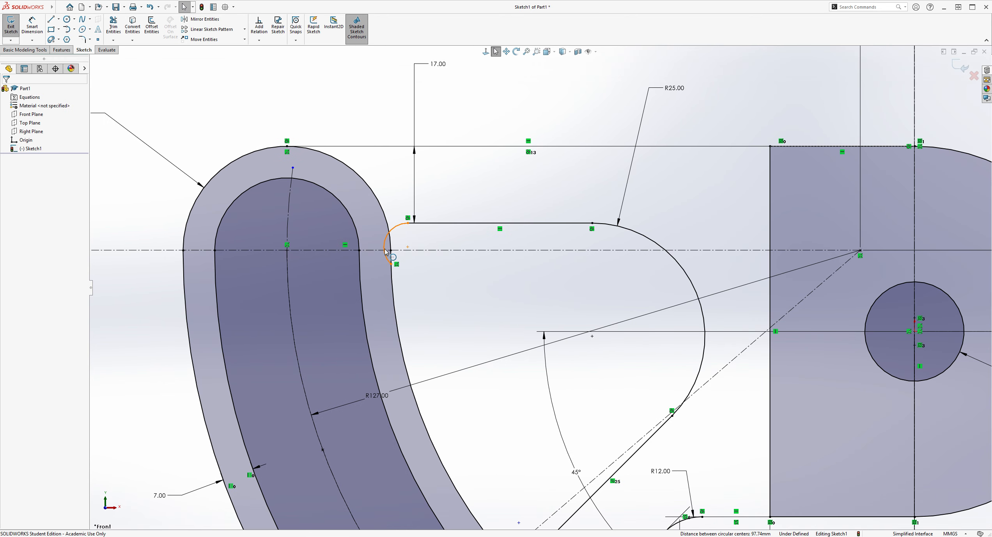
{"action": "left_click", "coordinate": [386, 243]}
{"action": "left_click", "coordinate": [392, 280], "text": "ctrl"}
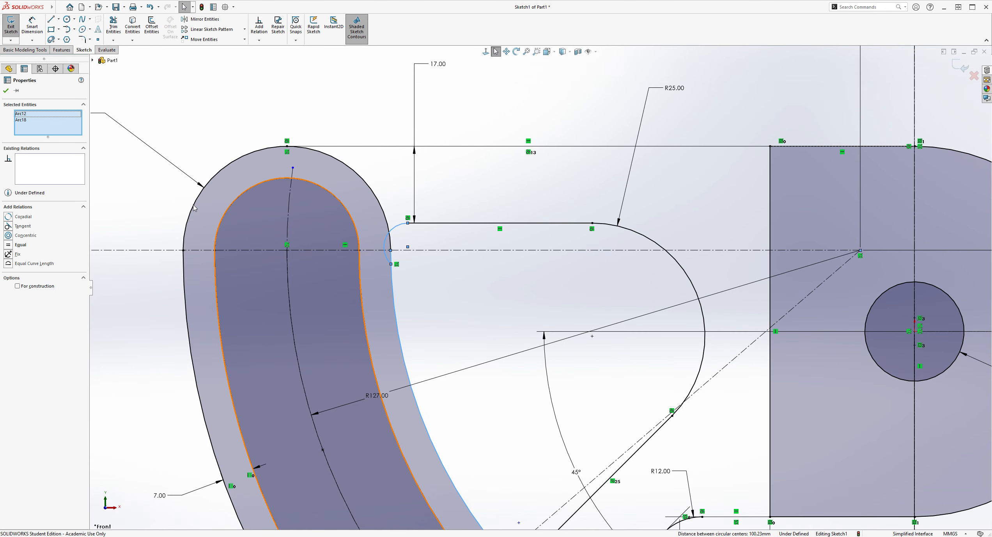
{"action": "left_click", "coordinate": [23, 226]}
{"action": "key", "text": "Escape"}
{"action": "scroll", "coordinate": [429, 289], "scroll_direction": "up", "scroll_amount": 4}
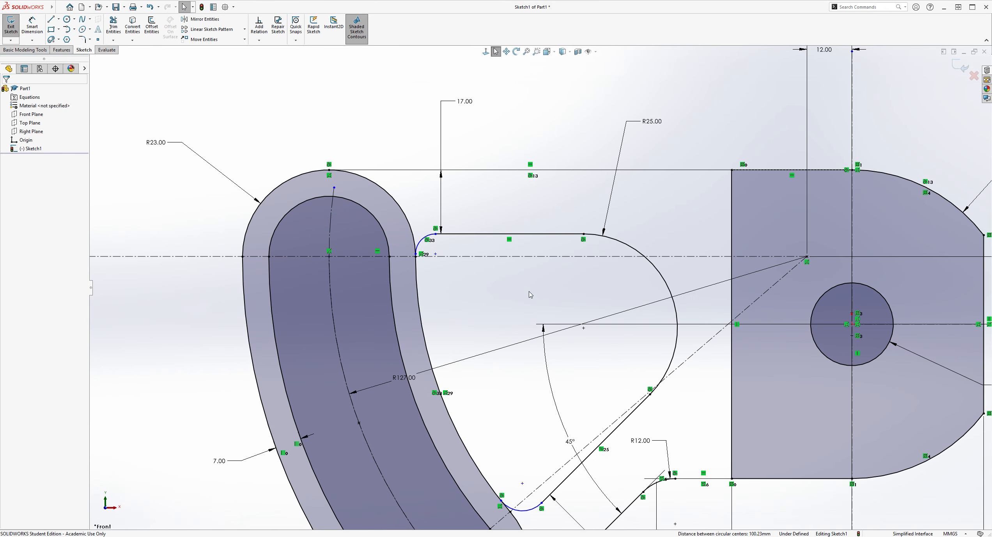
Make the two small arcs that meet the slot's outer edge equal in radius.
{"action": "scroll", "coordinate": [647, 352], "scroll_direction": "down", "scroll_amount": 2}
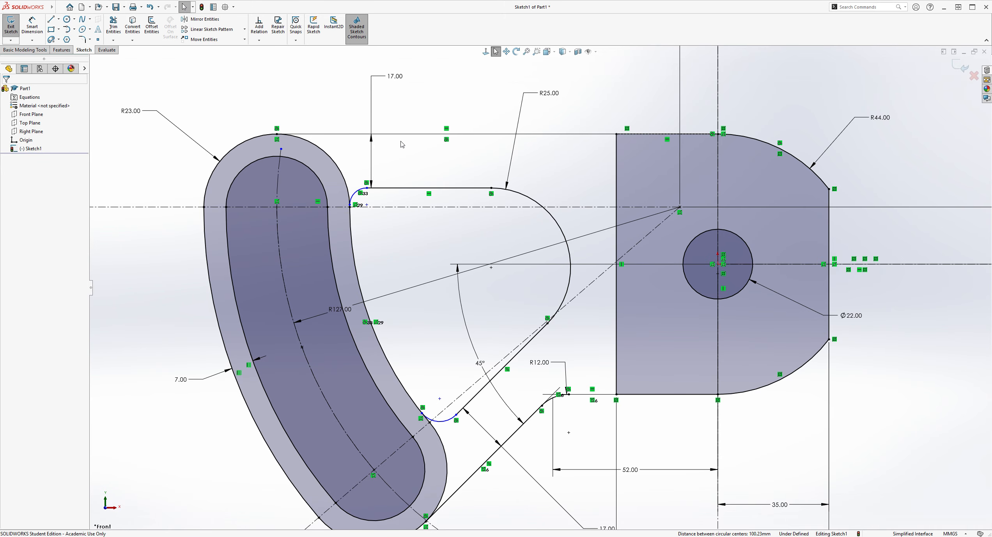
{"action": "left_click", "coordinate": [449, 418]}
{"action": "left_click", "coordinate": [354, 194], "text": "ctrl"}
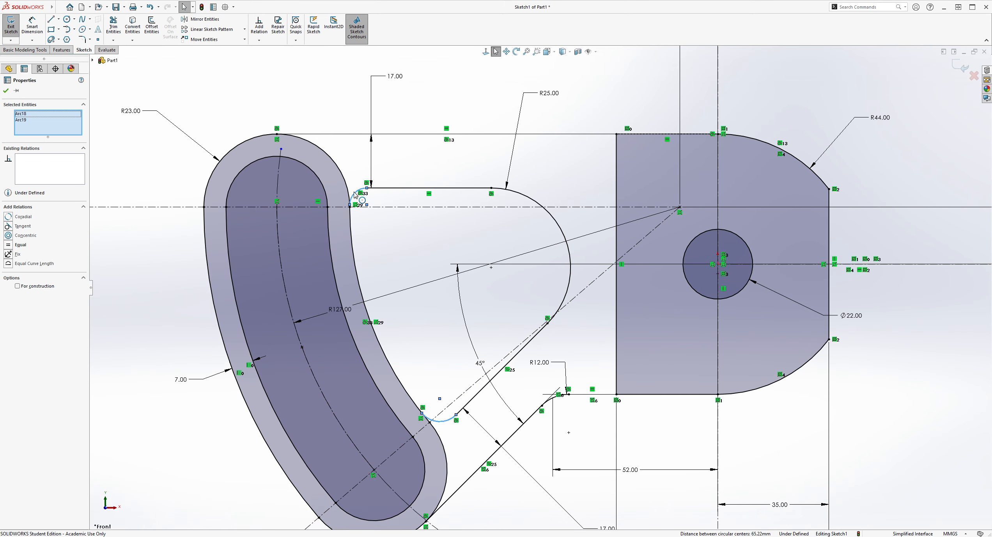
{"action": "left_click", "coordinate": [21, 244]}
{"action": "left_click", "coordinate": [469, 214]}
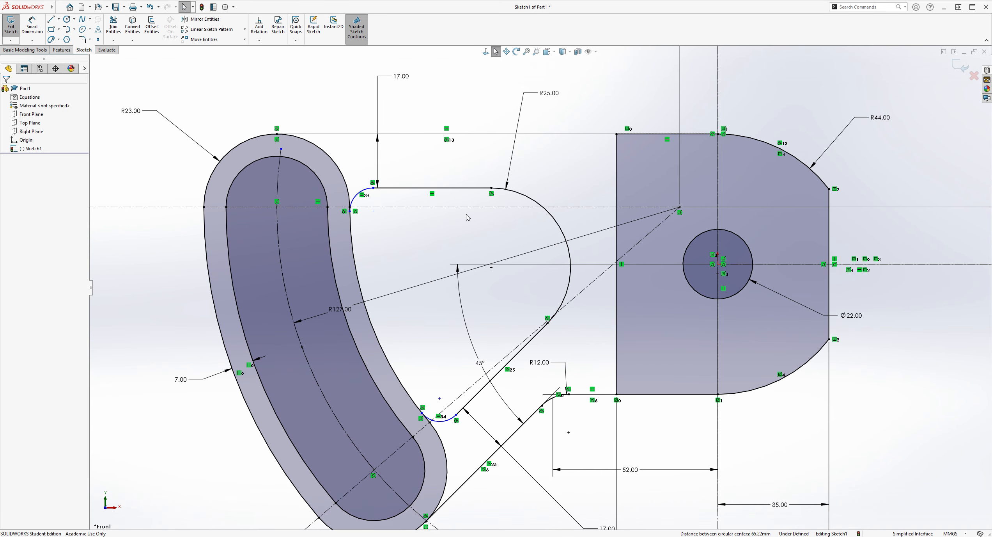
Dimension the radius of the small arc between the inner slanted line and the slot as 11 mm.
{"action": "left_click", "coordinate": [32, 25]}
{"action": "scroll", "coordinate": [558, 242], "scroll_direction": "up", "scroll_amount": 3}
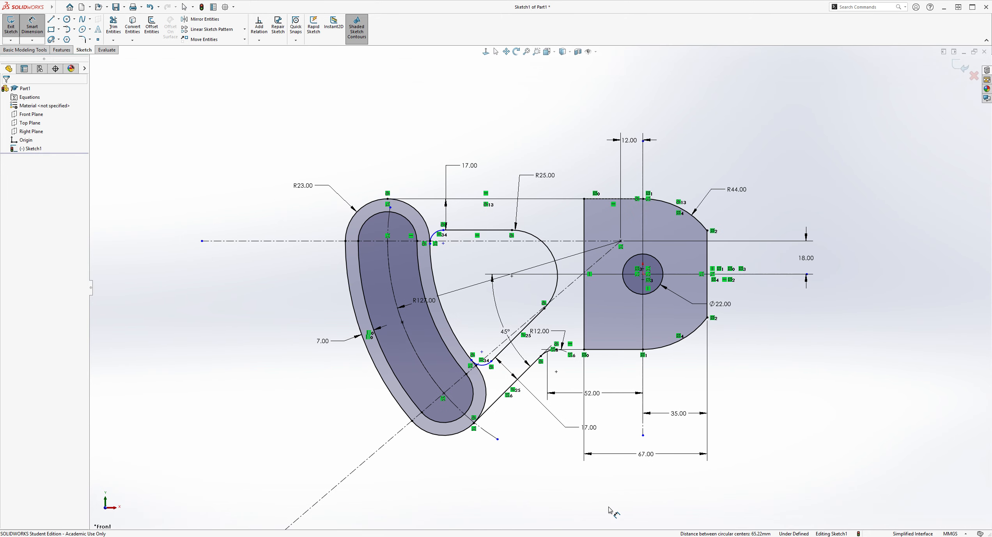
{"action": "scroll", "coordinate": [491, 362], "scroll_direction": "down", "scroll_amount": 3}
{"action": "left_click", "coordinate": [452, 293]}
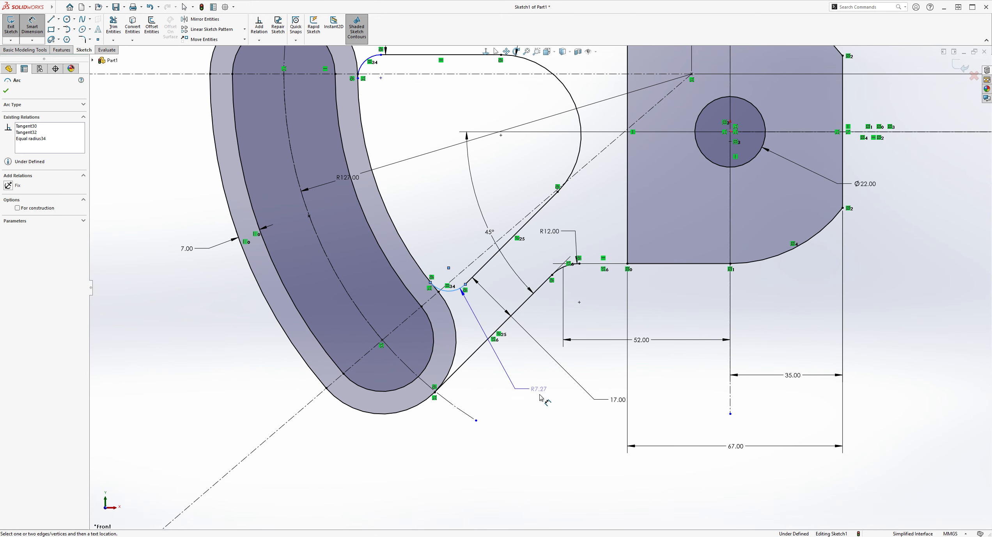
{"action": "left_click", "coordinate": [529, 428]}
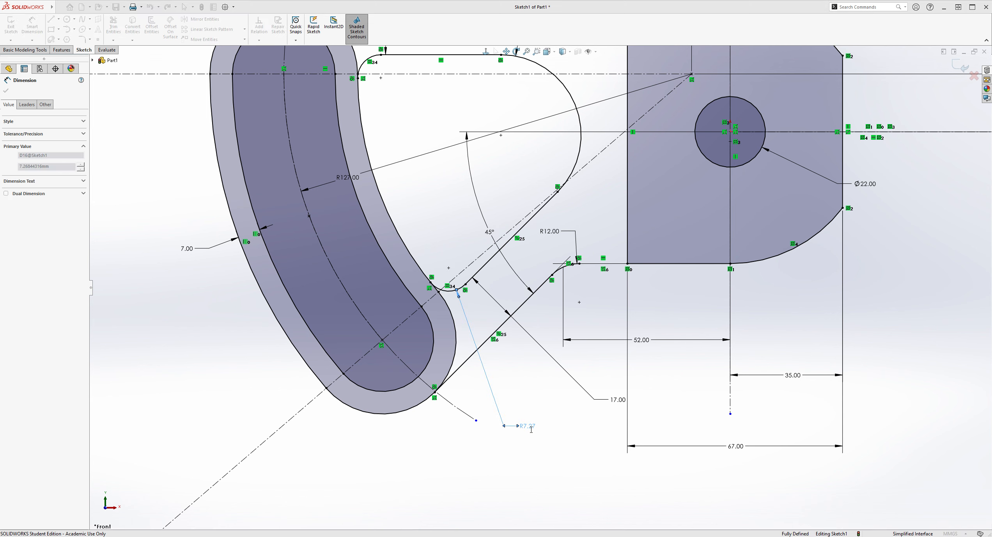
{"action": "type", "text": "11"}
{"action": "key", "text": "Return"}
{"action": "key", "text": "Escape"}
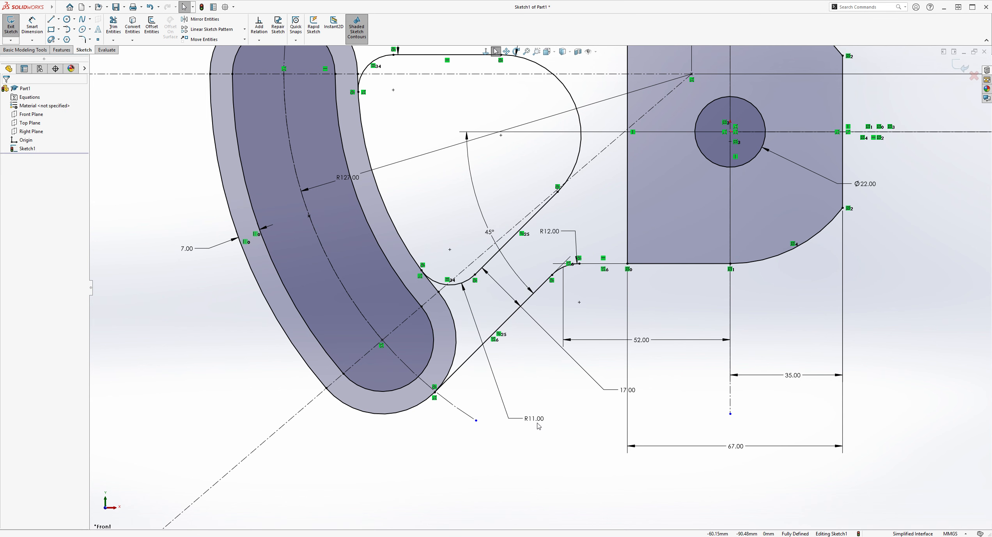
Examine the whole profile sketch with its dimensions and relations.
{"action": "key", "text": "z"}
{"action": "key", "text": "z"}
{"action": "scroll", "coordinate": [608, 155], "scroll_direction": "up", "scroll_amount": 1}
{"action": "scroll", "coordinate": [570, 135], "scroll_direction": "down", "scroll_amount": 2}
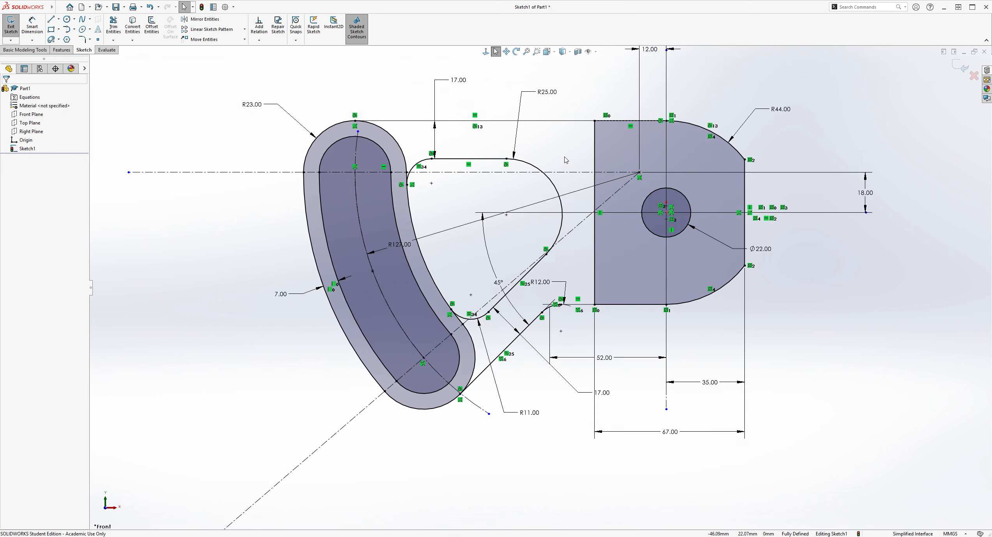
{"action": "scroll", "coordinate": [732, 239], "scroll_direction": "up", "scroll_amount": 1}
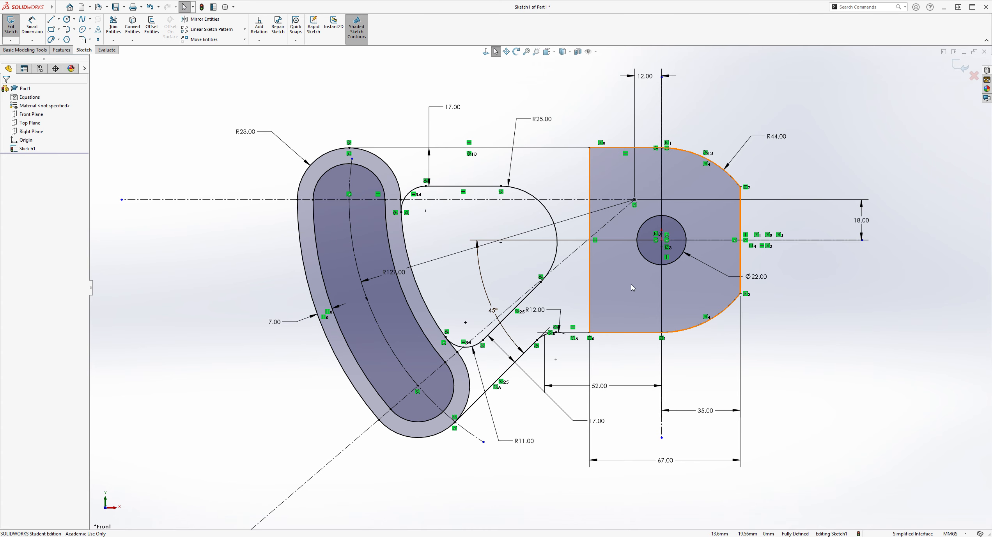
{"action": "scroll", "coordinate": [600, 285], "scroll_direction": "up", "scroll_amount": 1}
{"action": "scroll", "coordinate": [745, 272], "scroll_direction": "down", "scroll_amount": 1}
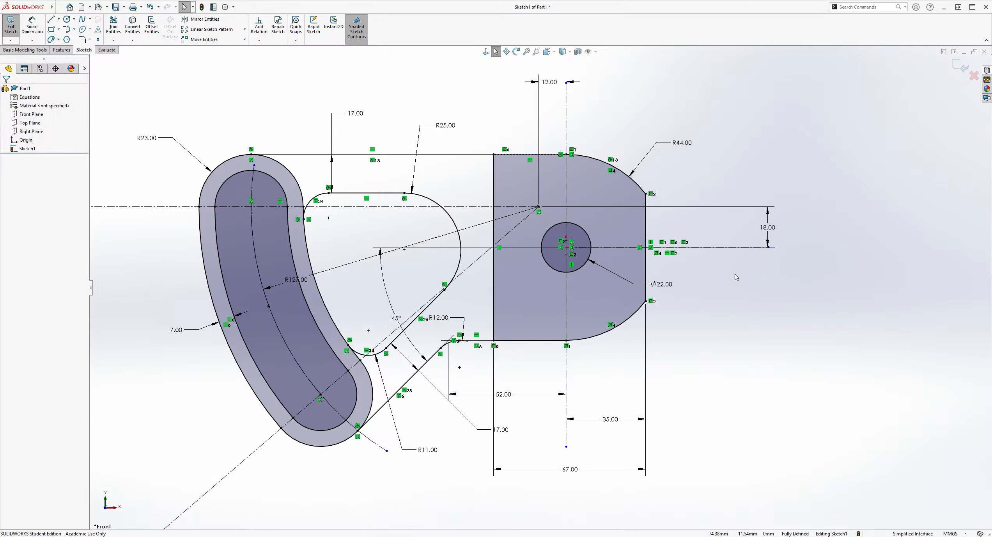
{"action": "scroll", "coordinate": [734, 273], "scroll_direction": "up", "scroll_amount": 1}
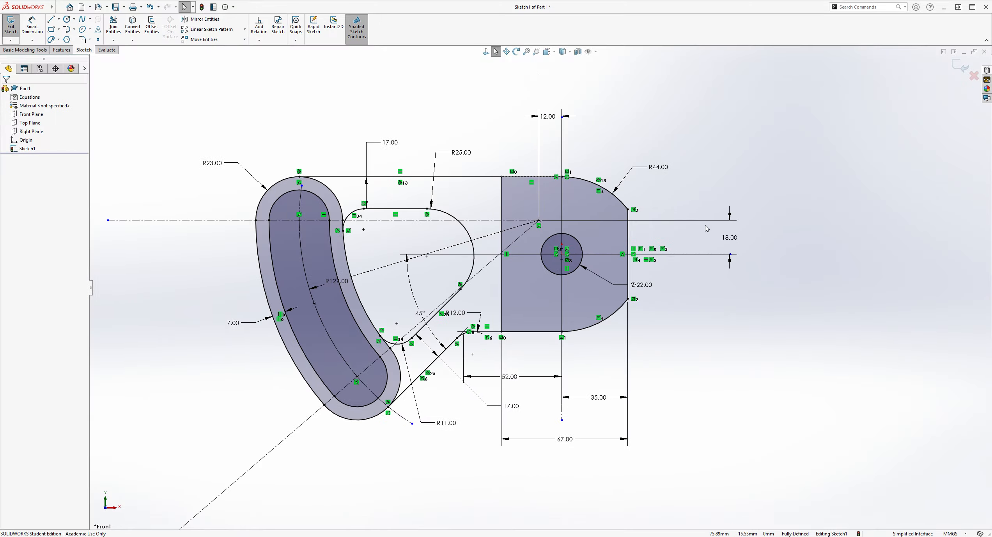
{"action": "scroll", "coordinate": [705, 225], "scroll_direction": "up", "scroll_amount": 1}
{"action": "mouse_move", "coordinate": [719, 153]}
{"action": "middle_mouse_down"}
{"action": "mouse_move", "coordinate": [709, 183]}
{"action": "mouse_move", "coordinate": [713, 167]}
{"action": "middle_mouse_up"}
{"action": "middle_click_drag", "start_coordinate": [767, 365], "coordinate": [763, 355]}
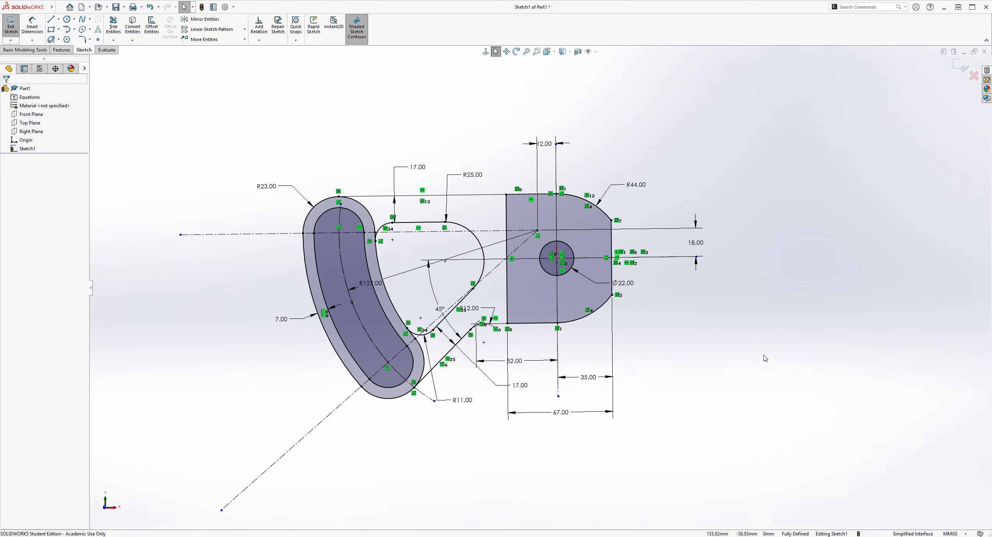
{"action": "scroll", "coordinate": [702, 128], "scroll_direction": "down", "scroll_amount": 1}
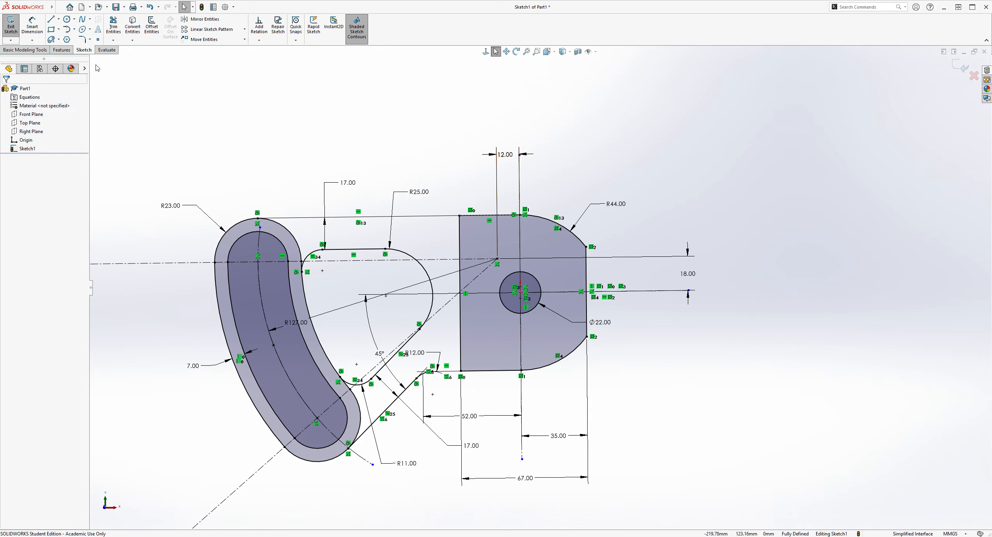
Set up an extruded boss from the profile sketch with a Mid Plane end condition and 18 mm depth.
{"action": "left_click", "coordinate": [60, 51]}
{"action": "left_click", "coordinate": [15, 26]}
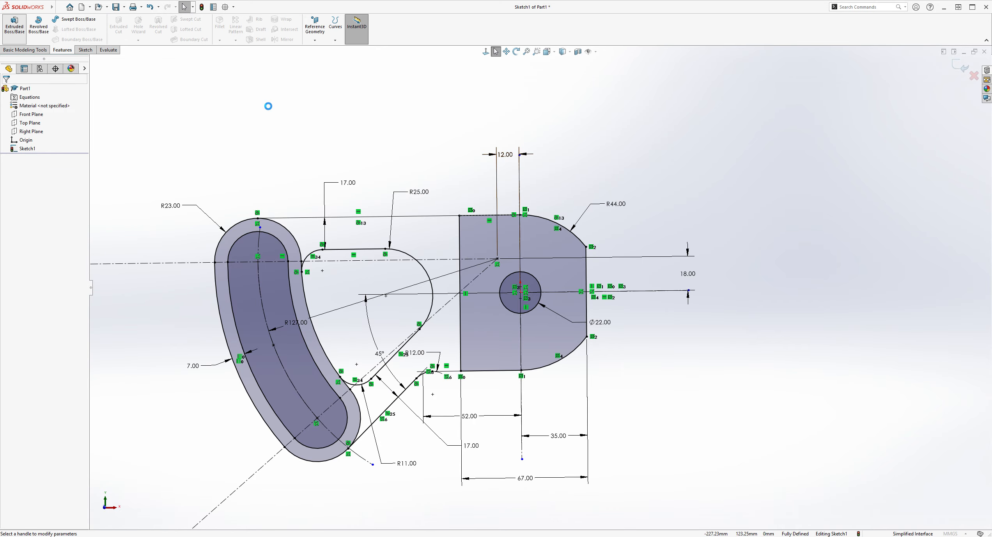
{"action": "scroll", "coordinate": [707, 231], "scroll_direction": "down", "scroll_amount": 3}
{"action": "scroll", "coordinate": [655, 231], "scroll_direction": "up", "scroll_amount": 2}
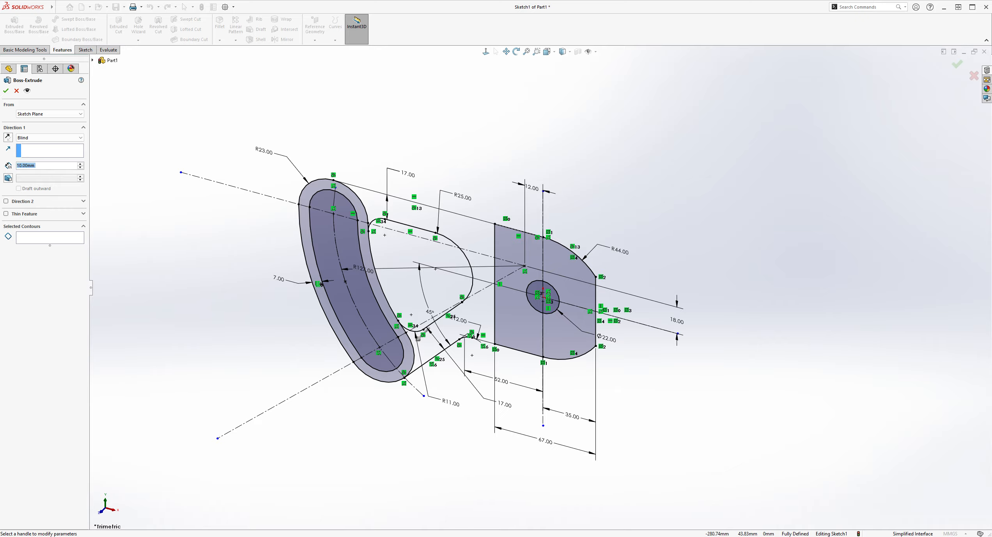
{"action": "left_click", "coordinate": [37, 139]}
{"action": "left_click", "coordinate": [32, 170]}
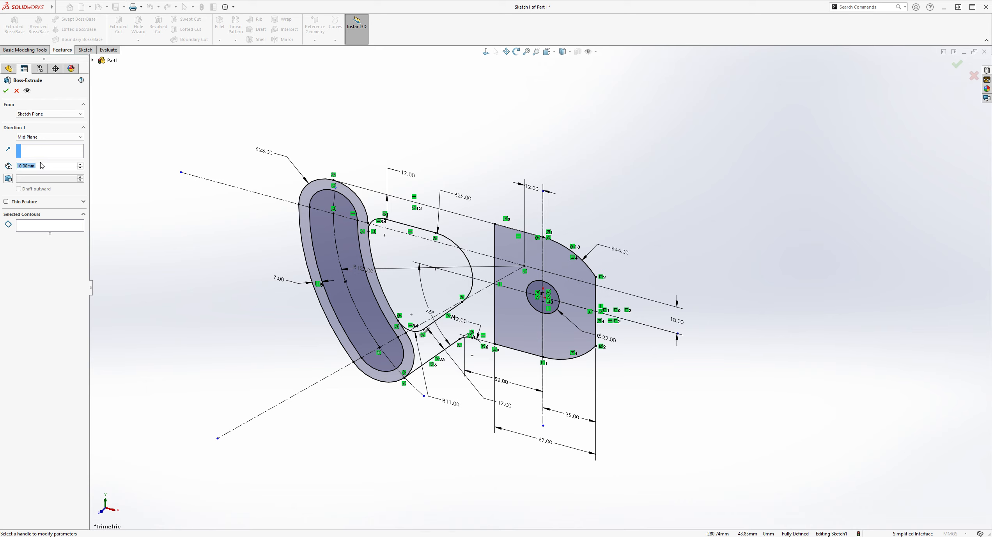
{"action": "type", "text": "18"}
{"action": "key", "text": "Return"}
Choose the connecting-arm region and the holed body region, without the hole, as the contours and complete the extrusion.
{"action": "left_click", "coordinate": [50, 225]}
{"action": "scroll", "coordinate": [541, 252], "scroll_direction": "down", "scroll_amount": 2}
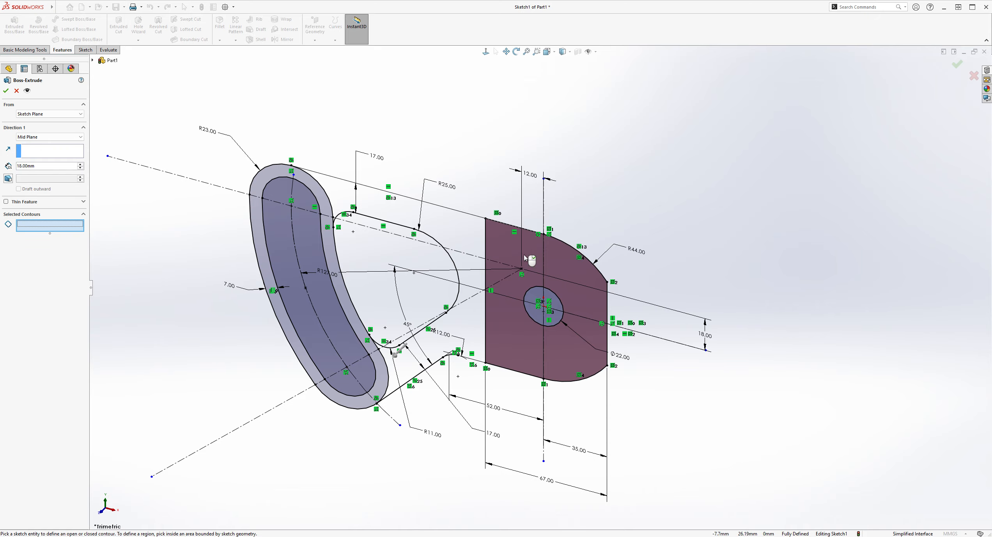
{"action": "left_click", "coordinate": [455, 228]}
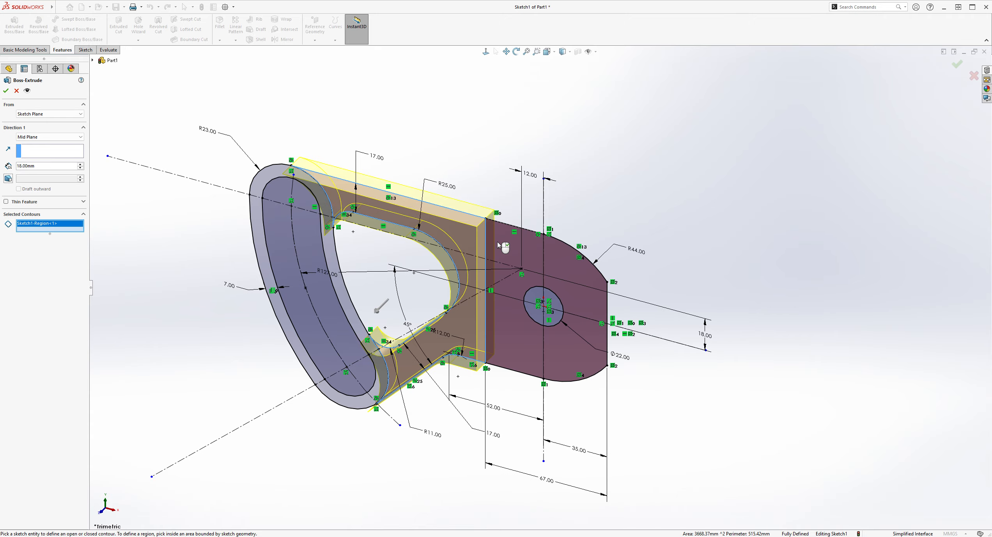
{"action": "left_click", "coordinate": [551, 259]}
{"action": "mouse_move", "coordinate": [675, 205]}
{"action": "middle_mouse_down"}
{"action": "mouse_move", "coordinate": [675, 239]}
{"action": "mouse_move", "coordinate": [658, 275]}
{"action": "mouse_move", "coordinate": [711, 215]}
{"action": "mouse_move", "coordinate": [700, 219]}
{"action": "mouse_move", "coordinate": [708, 187]}
{"action": "mouse_move", "coordinate": [702, 248]}
{"action": "mouse_move", "coordinate": [704, 235]}
{"action": "mouse_move", "coordinate": [643, 214]}
{"action": "middle_mouse_up"}
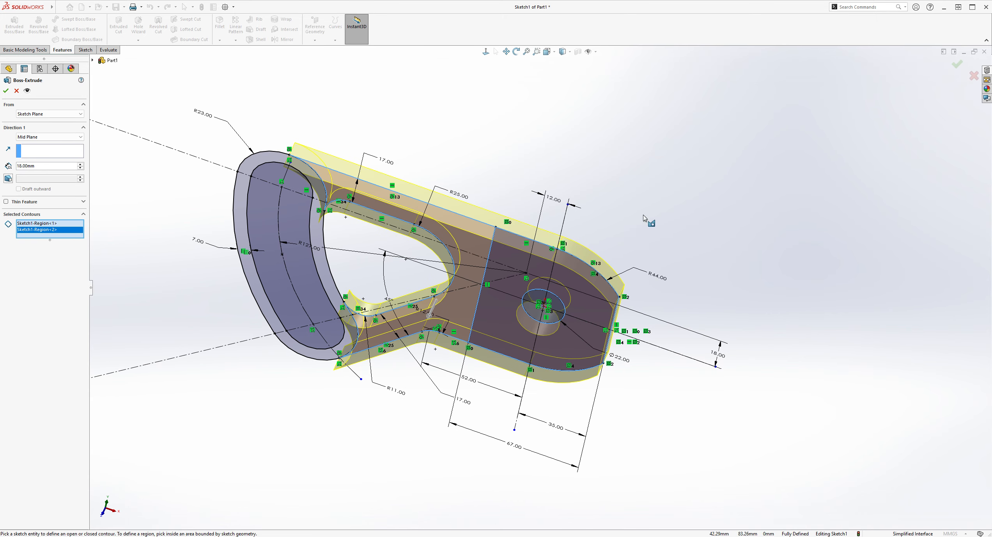
{"action": "left_click", "coordinate": [6, 91]}
{"action": "left_click", "coordinate": [500, 183]}
{"action": "middle_click_drag", "start_coordinate": [500, 183], "coordinate": [482, 158]}
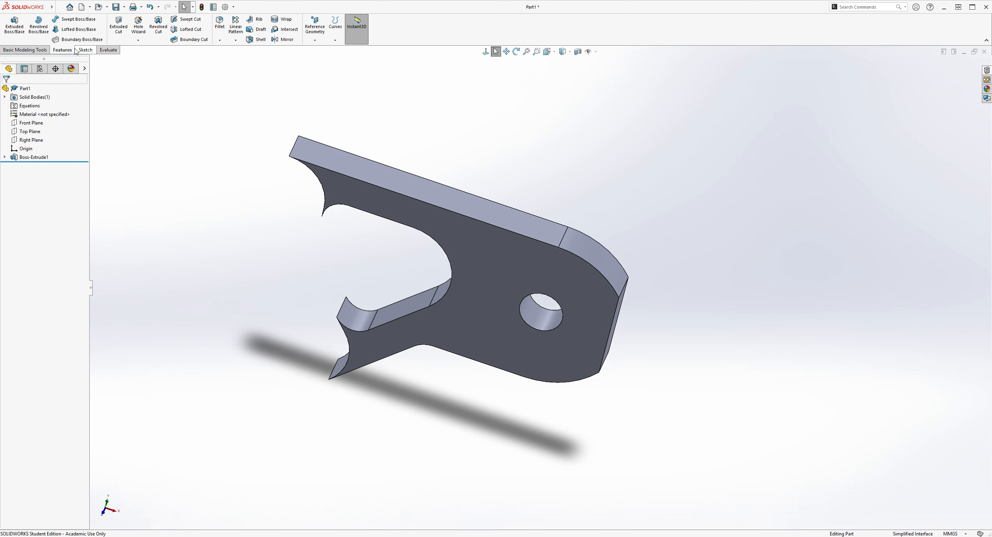
Set up a second extruded boss from the existing profile sketch with a Mid Plane end condition and 30 mm depth.
{"action": "left_click", "coordinate": [18, 35]}
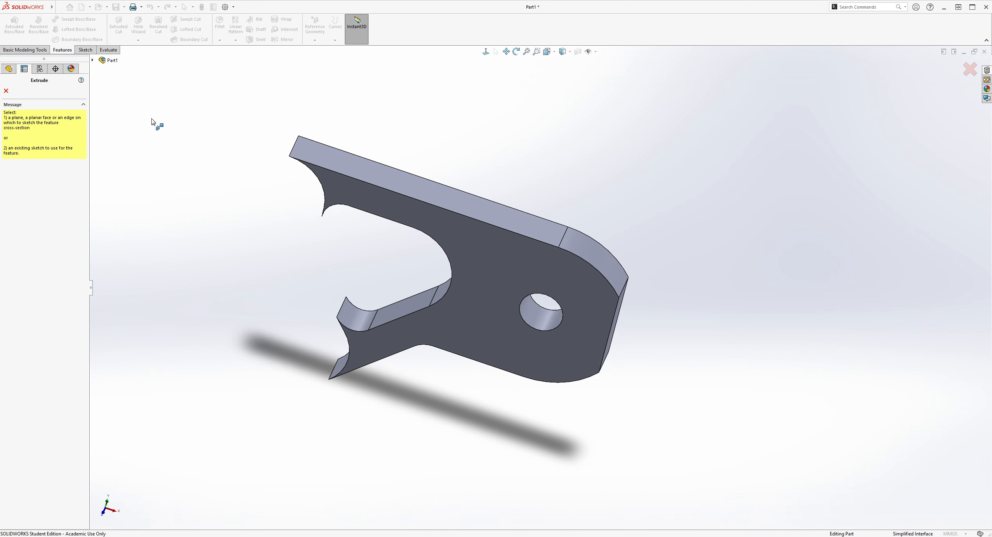
{"action": "left_click", "coordinate": [102, 129]}
{"action": "left_click", "coordinate": [123, 139]}
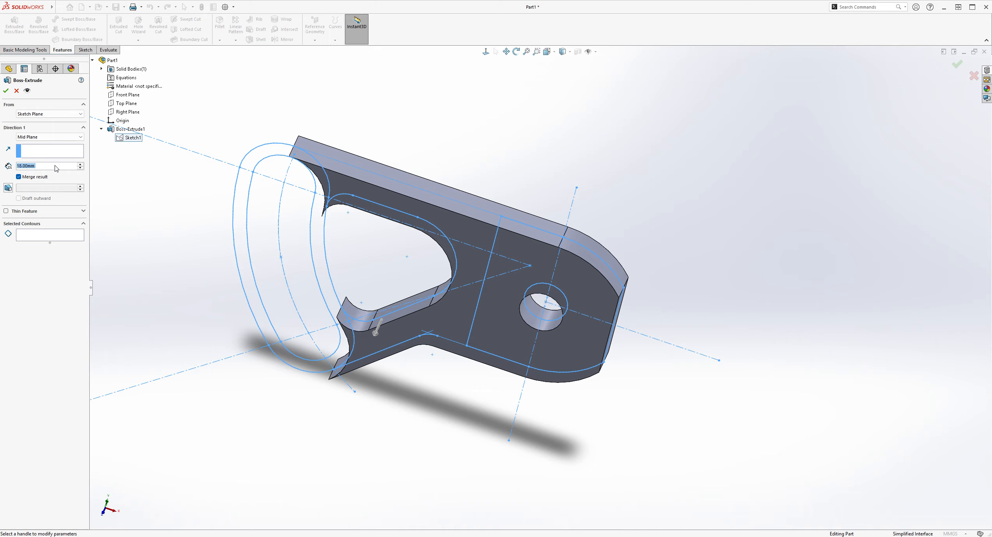
{"action": "type", "text": "30"}
Choose the ring region around the curved slot as the contour and complete the extrusion.
{"action": "left_click", "coordinate": [26, 234]}
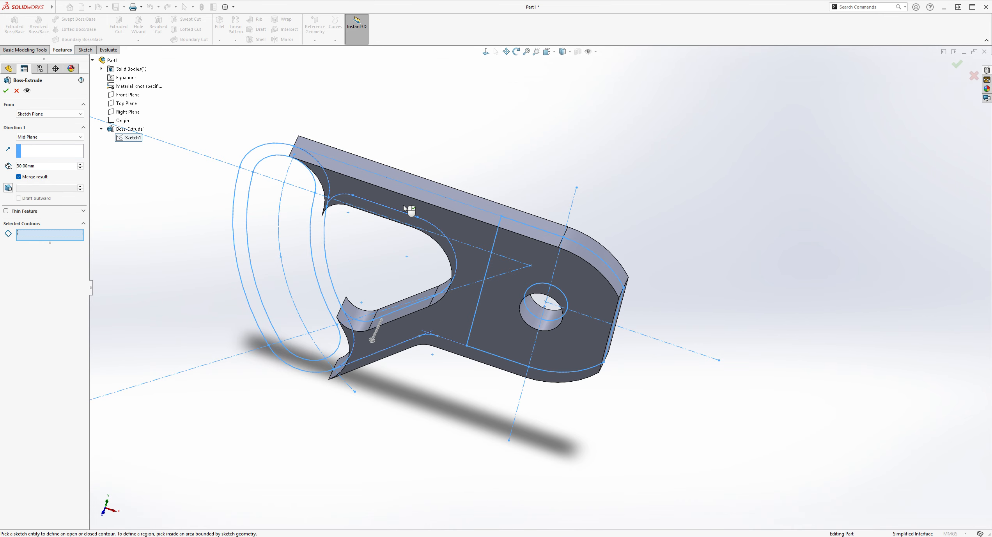
{"action": "scroll", "coordinate": [403, 205], "scroll_direction": "down", "scroll_amount": 2}
{"action": "middle_click_drag", "start_coordinate": [437, 178], "coordinate": [531, 117]}
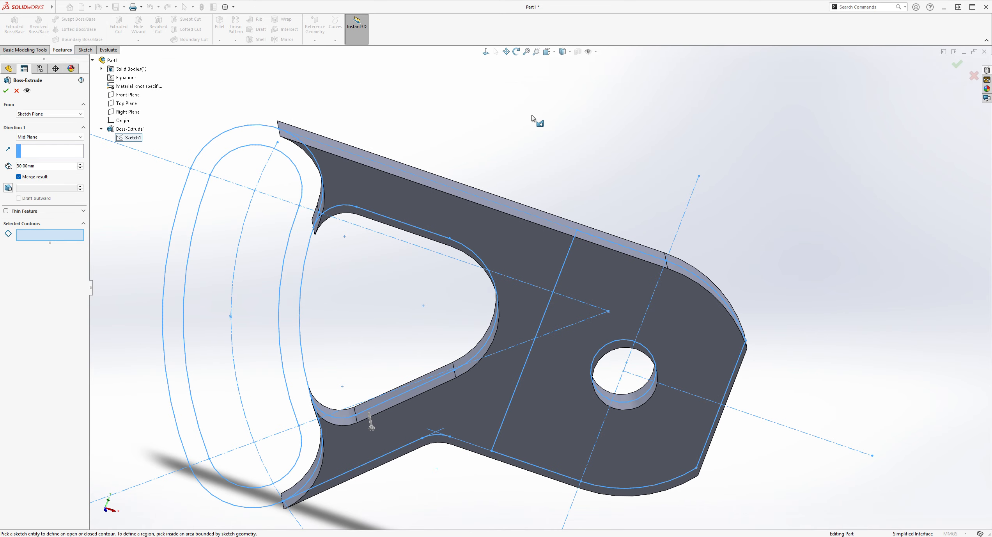
{"action": "left_click", "coordinate": [229, 141]}
{"action": "mouse_move", "coordinate": [581, 210]}
{"action": "middle_mouse_down"}
{"action": "mouse_move", "coordinate": [596, 215]}
{"action": "mouse_move", "coordinate": [561, 257]}
{"action": "mouse_move", "coordinate": [593, 237]}
{"action": "middle_mouse_up"}
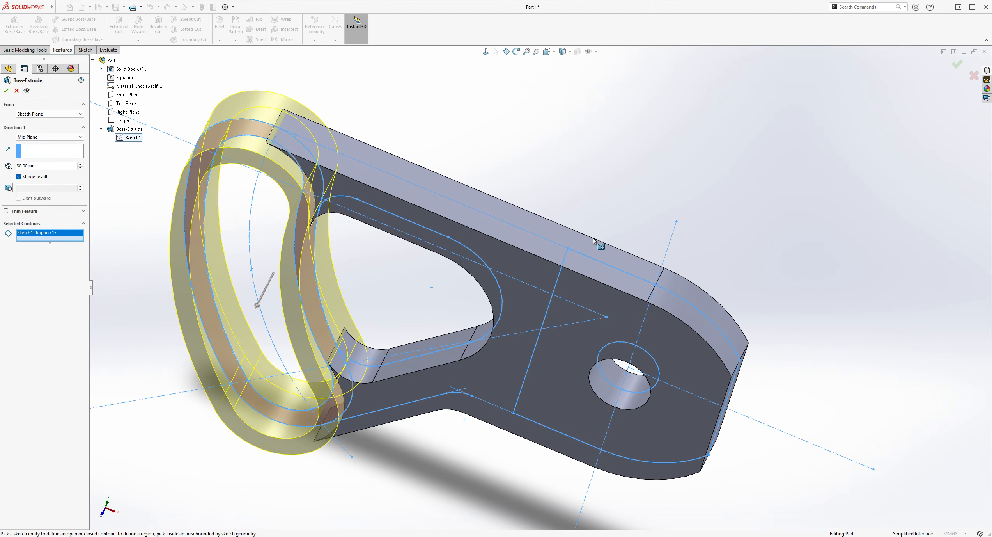
{"action": "scroll", "coordinate": [538, 233], "scroll_direction": "up", "scroll_amount": 1}
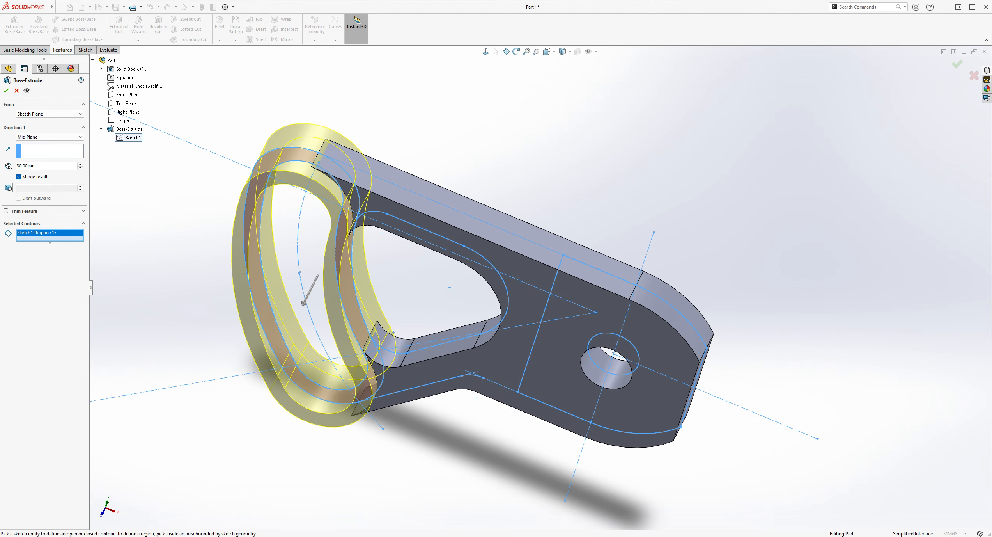
{"action": "left_click", "coordinate": [5, 91]}
Set up a blind extruded cut from the existing profile sketch with a depth of 7 mm.
{"action": "middle_click_drag", "start_coordinate": [624, 132], "coordinate": [731, 215]}
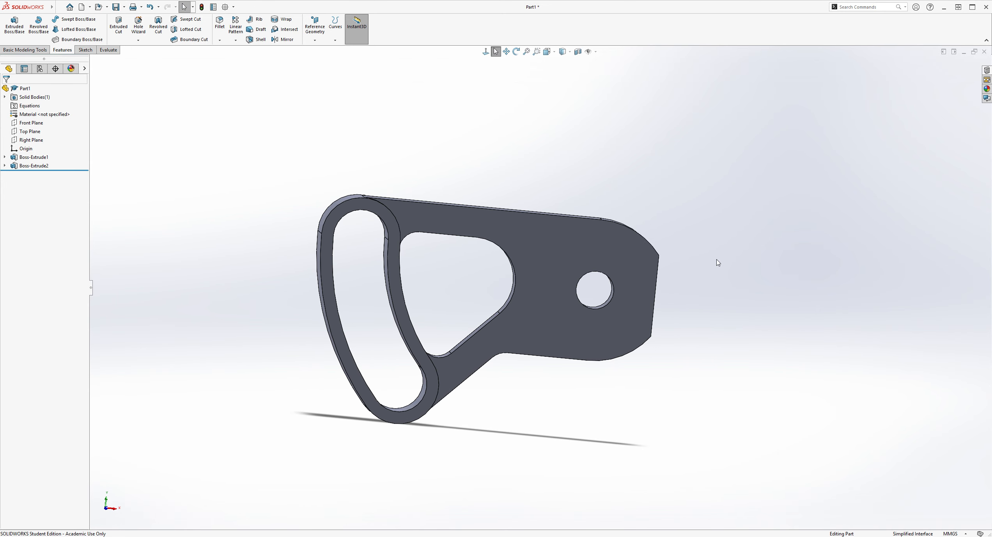
{"action": "middle_click_drag", "start_coordinate": [716, 260], "coordinate": [700, 273]}
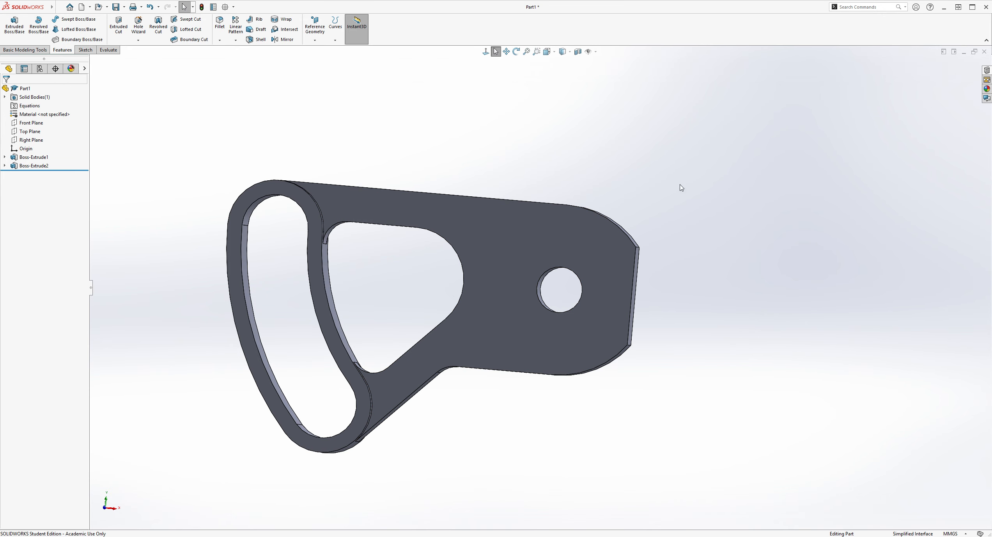
{"action": "middle_click_drag", "start_coordinate": [710, 194], "coordinate": [707, 227]}
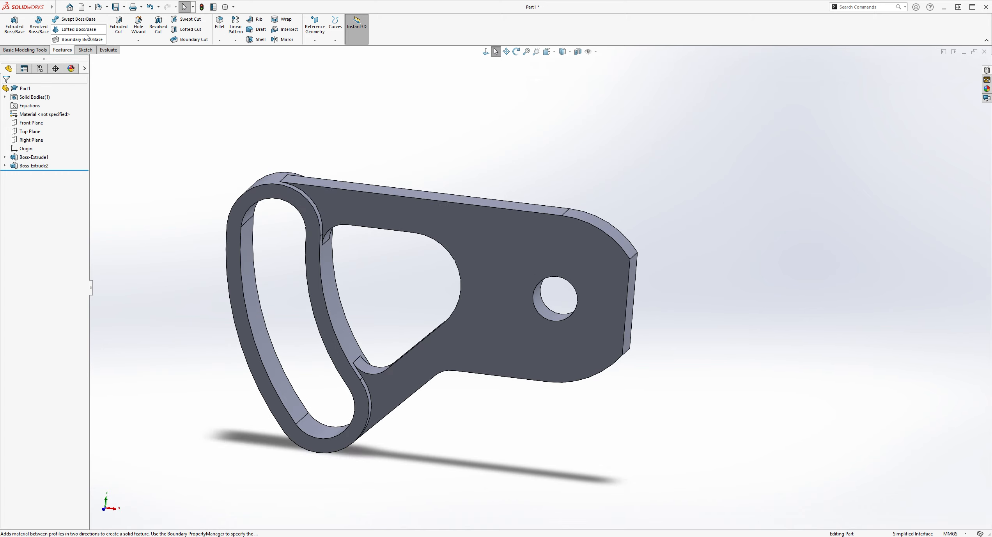
{"action": "left_click", "coordinate": [118, 24]}
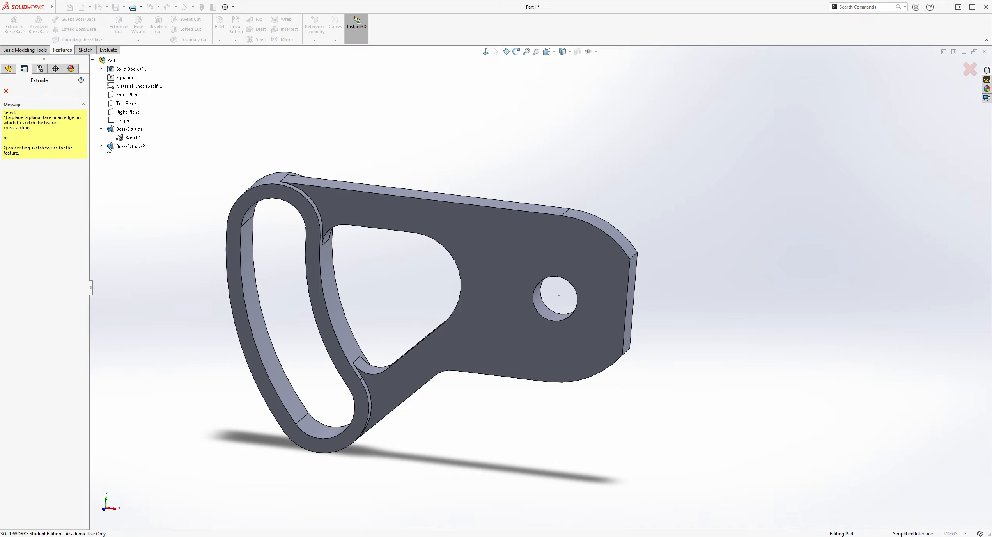
{"action": "left_click", "coordinate": [133, 138]}
{"action": "middle_click_drag", "start_coordinate": [683, 218], "coordinate": [674, 257]}
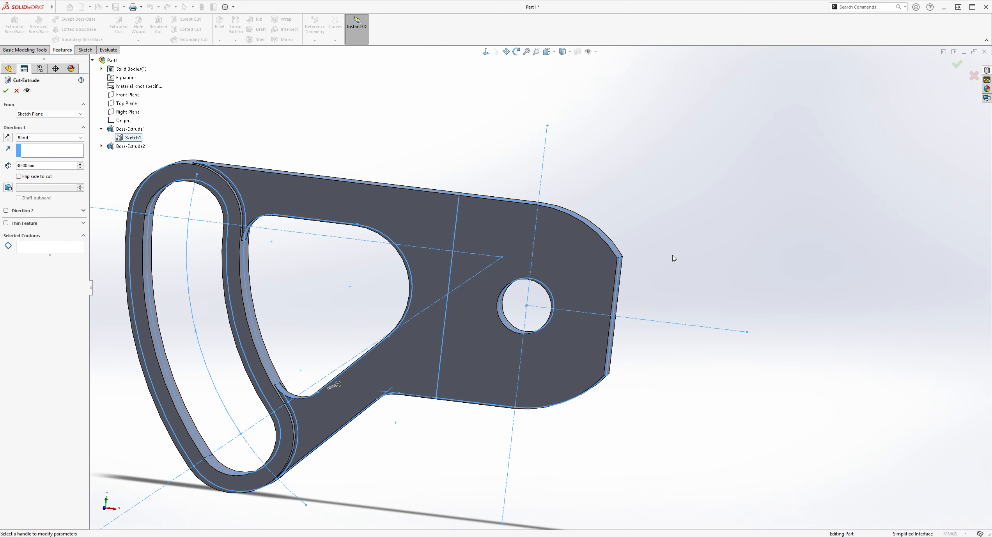
{"action": "scroll", "coordinate": [686, 238], "scroll_direction": "down", "scroll_amount": 2}
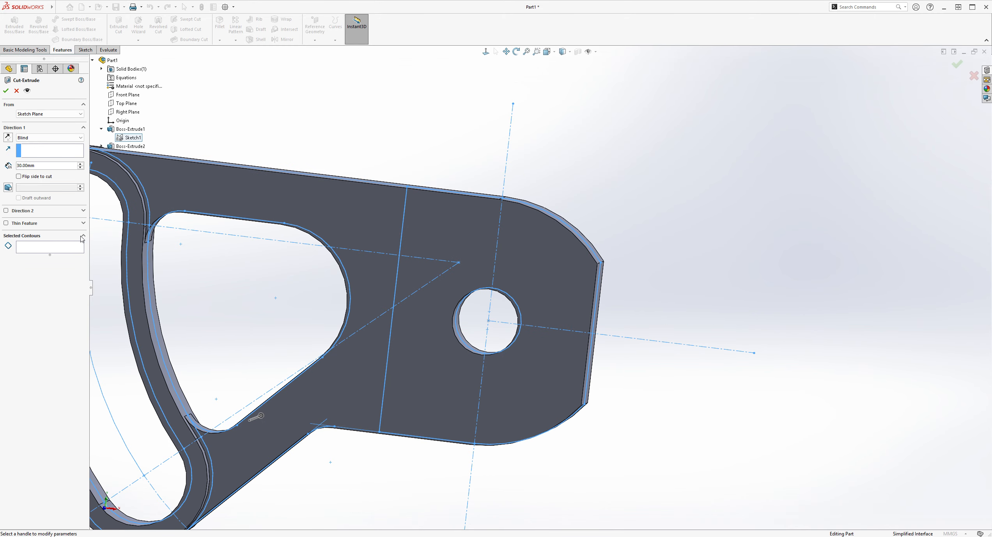
{"action": "left_click", "coordinate": [37, 166]}
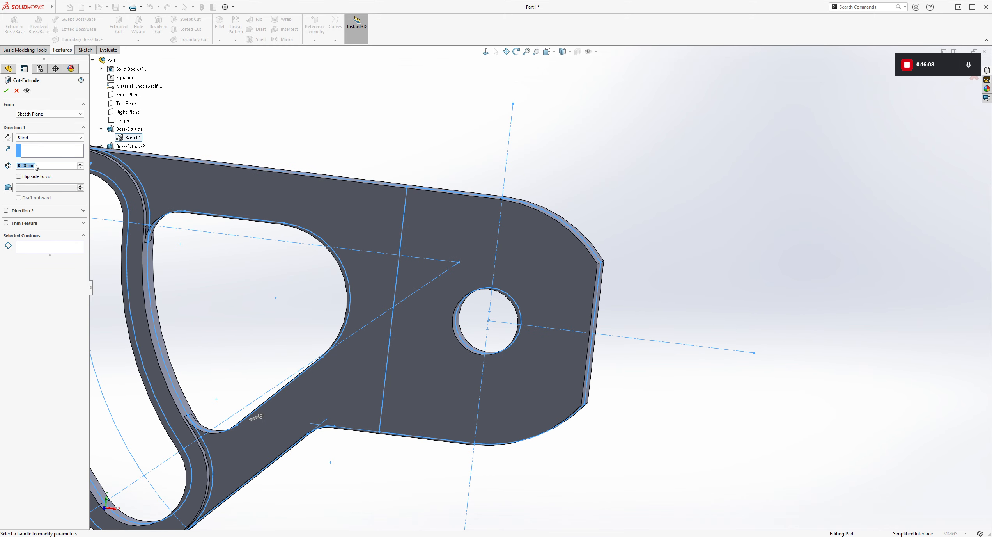
{"action": "type", "text": "7"}
{"action": "key", "text": "Return"}
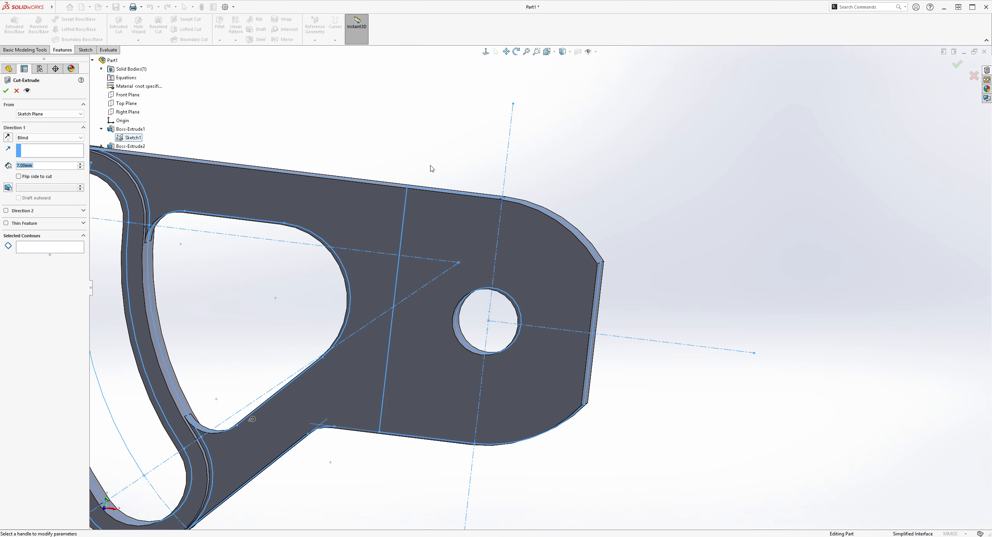
Set the cut to start from a surface and choose the front face of the arms and holed body.
{"action": "left_click", "coordinate": [44, 114]}
{"action": "left_click", "coordinate": [36, 128]}
{"action": "middle_click_drag", "start_coordinate": [678, 198], "coordinate": [634, 230]}
{"action": "left_click", "coordinate": [538, 284]}
{"action": "middle_click_drag", "start_coordinate": [618, 291], "coordinate": [585, 259]}
Choose the holed body region beyond the dividing line as the cut contour and complete the cut.
{"action": "left_click", "coordinate": [26, 262]}
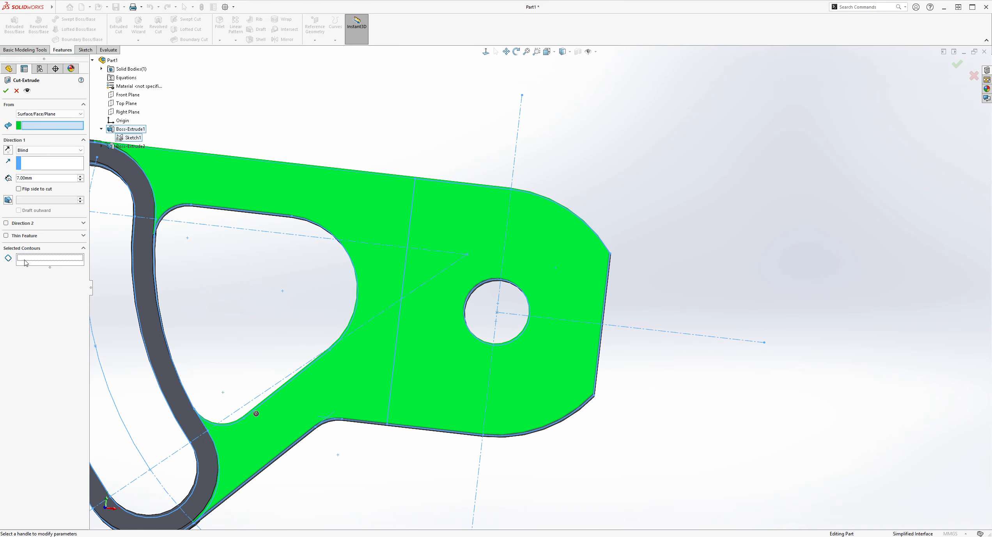
{"action": "left_click", "coordinate": [532, 383]}
{"action": "middle_click_drag", "start_coordinate": [530, 380], "coordinate": [635, 287]}
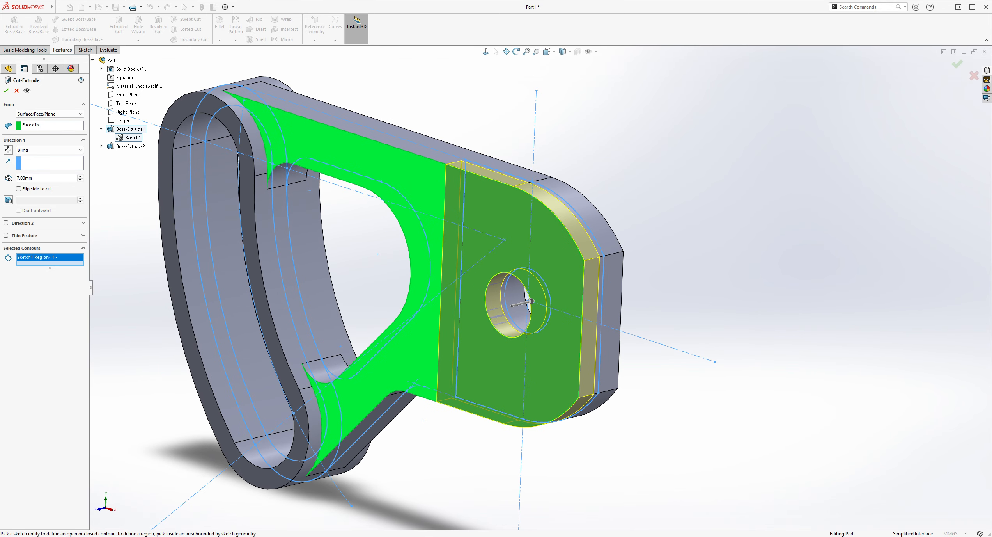
{"action": "left_click", "coordinate": [6, 91]}
Evaluate the mass properties of the whole part.
{"action": "middle_click_drag", "start_coordinate": [727, 239], "coordinate": [779, 203]}
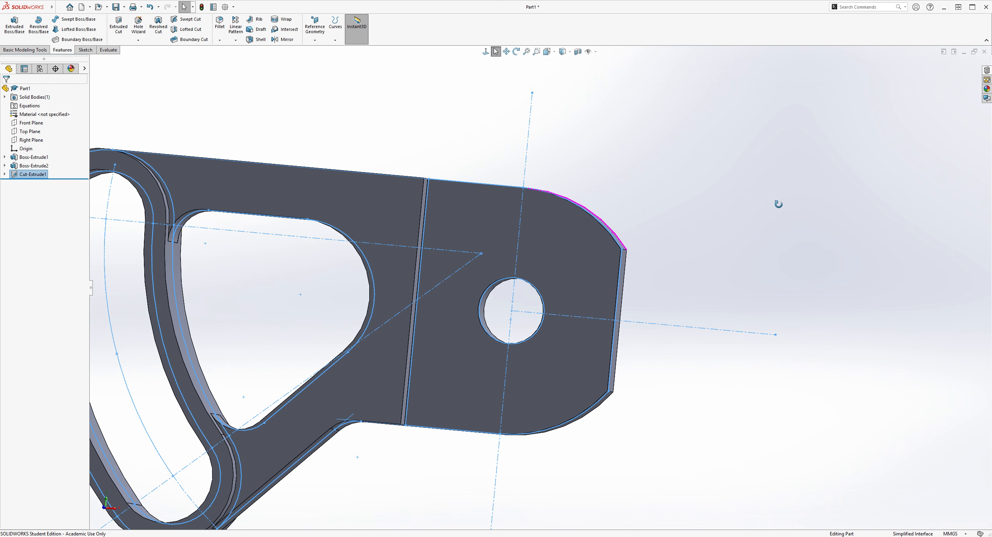
{"action": "scroll", "coordinate": [693, 226], "scroll_direction": "up", "scroll_amount": 5}
{"action": "mouse_move", "coordinate": [693, 230]}
{"action": "middle_mouse_down"}
{"action": "mouse_move", "coordinate": [606, 263]}
{"action": "mouse_move", "coordinate": [571, 305]}
{"action": "mouse_move", "coordinate": [549, 308]}
{"action": "mouse_move", "coordinate": [610, 277]}
{"action": "mouse_move", "coordinate": [598, 277]}
{"action": "middle_mouse_up"}
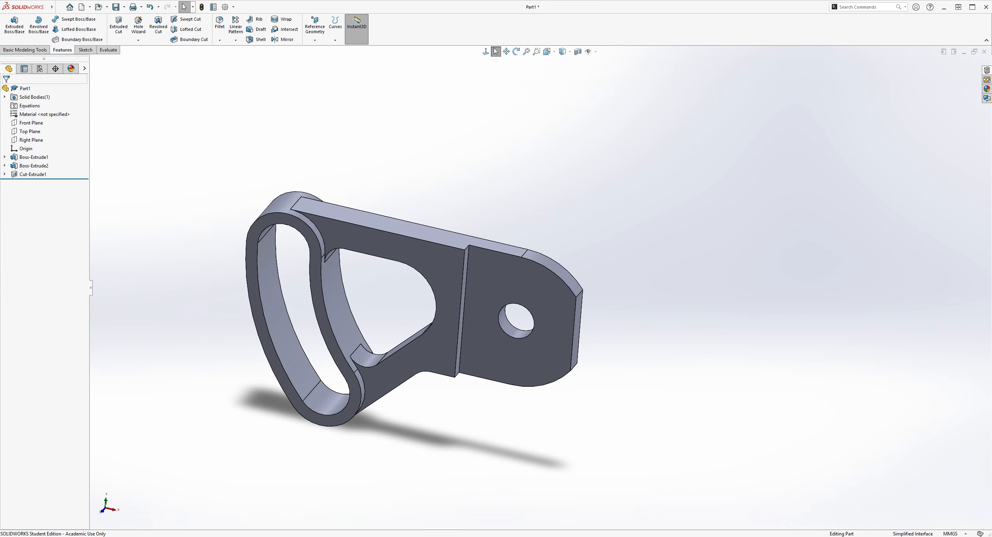
{"action": "left_click", "coordinate": [109, 50]}
{"action": "left_click", "coordinate": [67, 37]}
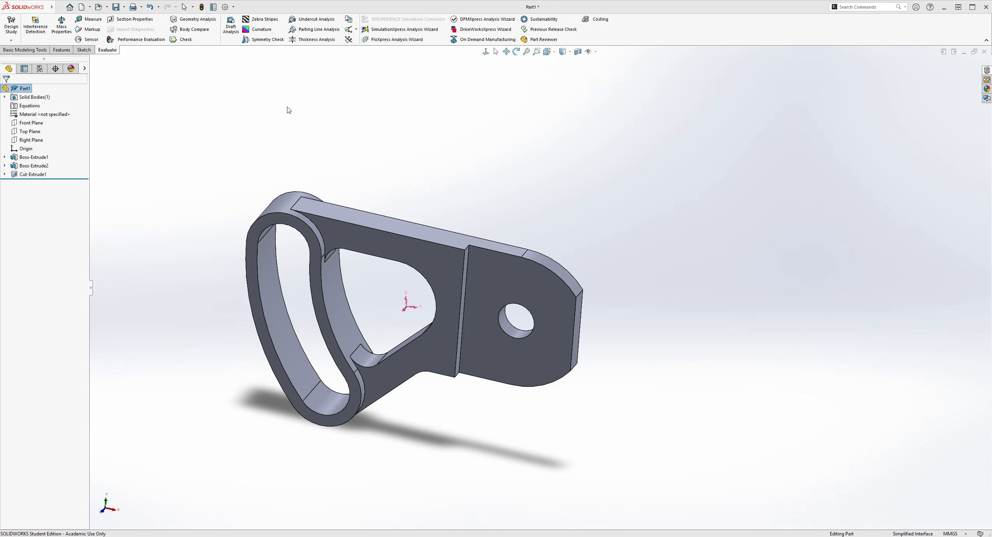
{"action": "left_click", "coordinate": [177, 6]}
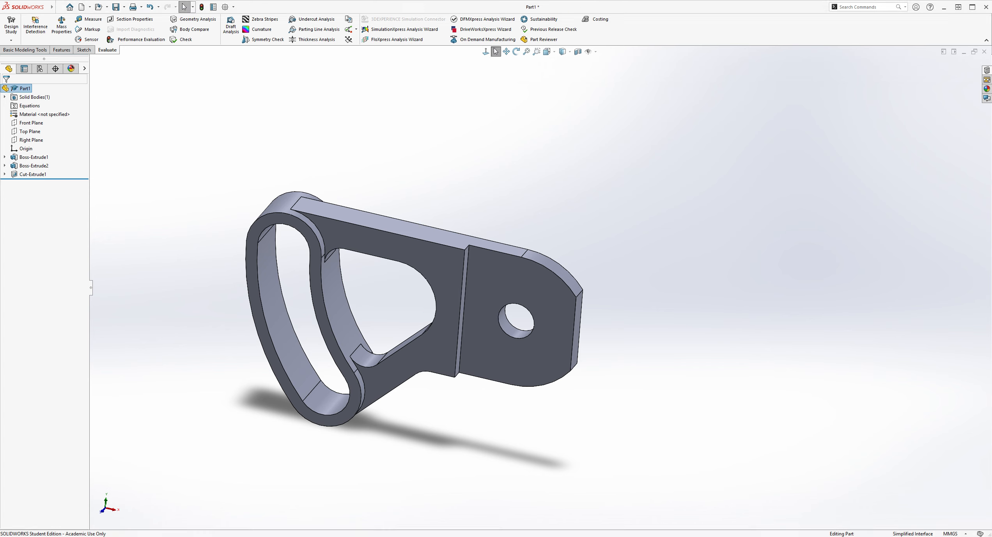